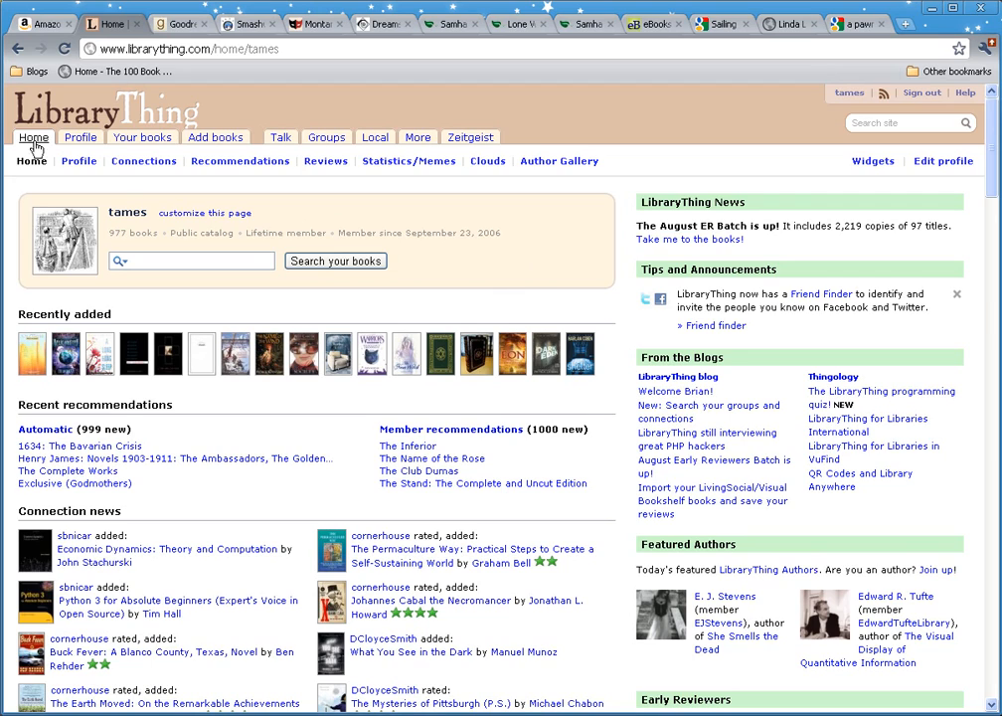
Look through the home page's forum topics, Zeitgeist statistics, top tags, members with shared books and collections
scroll(426, 460, "down", 3)
scroll(425, 459, "down", 5)
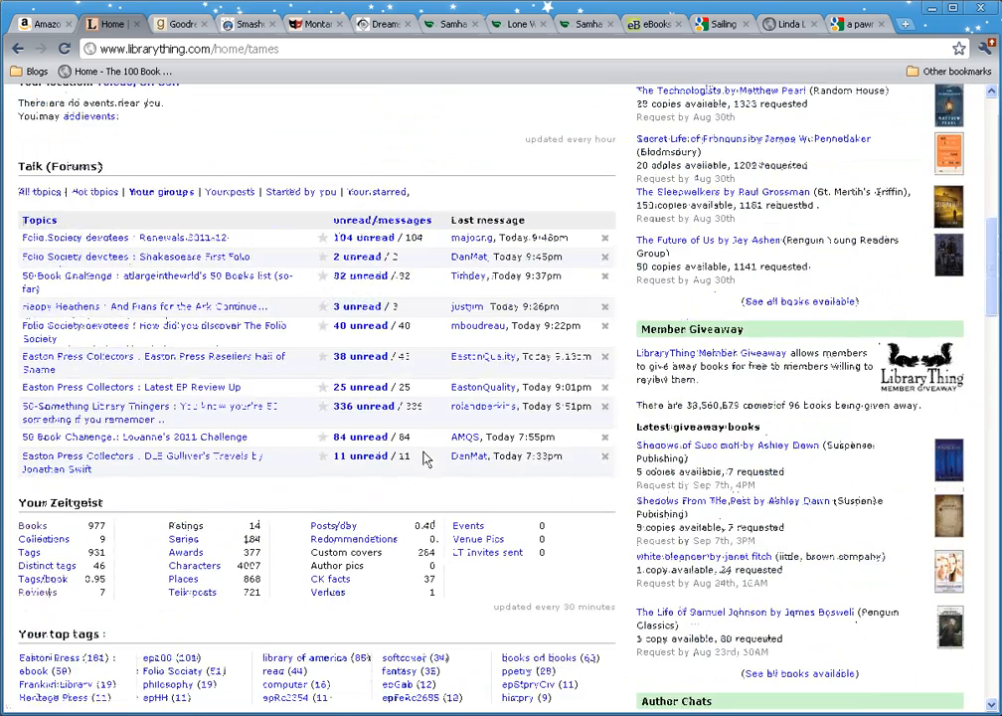
scroll(425, 459, "up", 2)
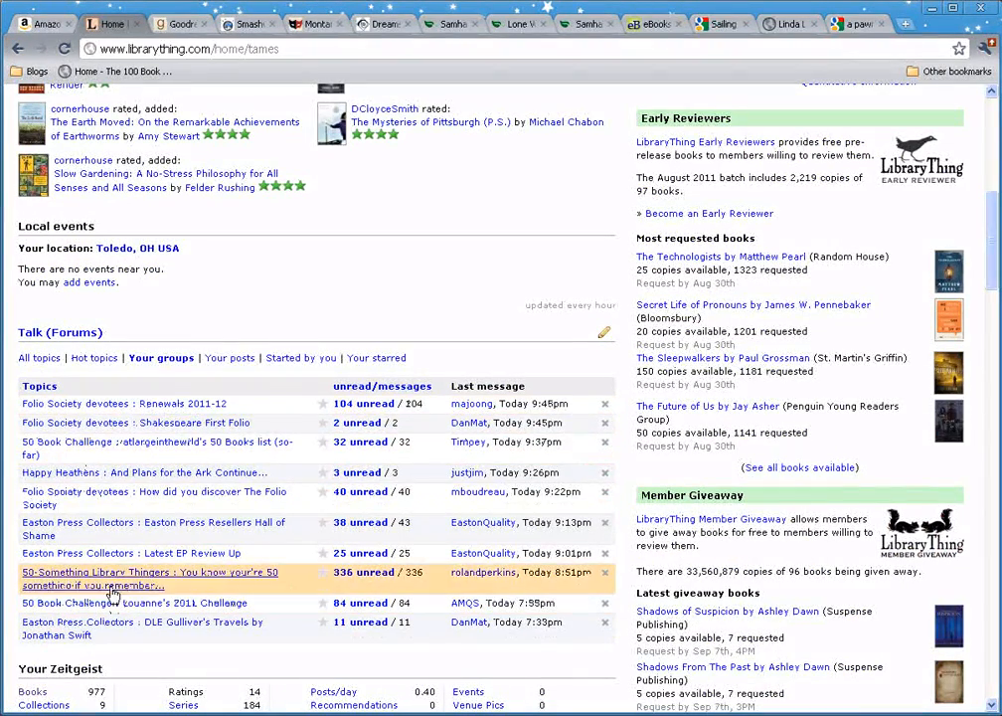
scroll(347, 331, "down", 2)
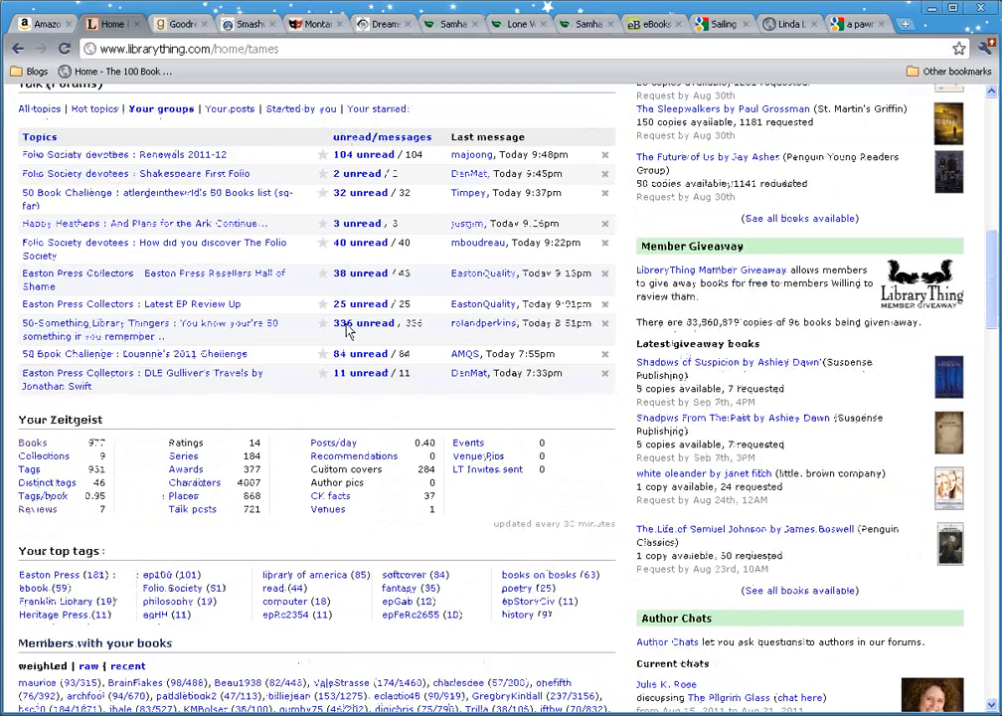
scroll(347, 331, "down", 2)
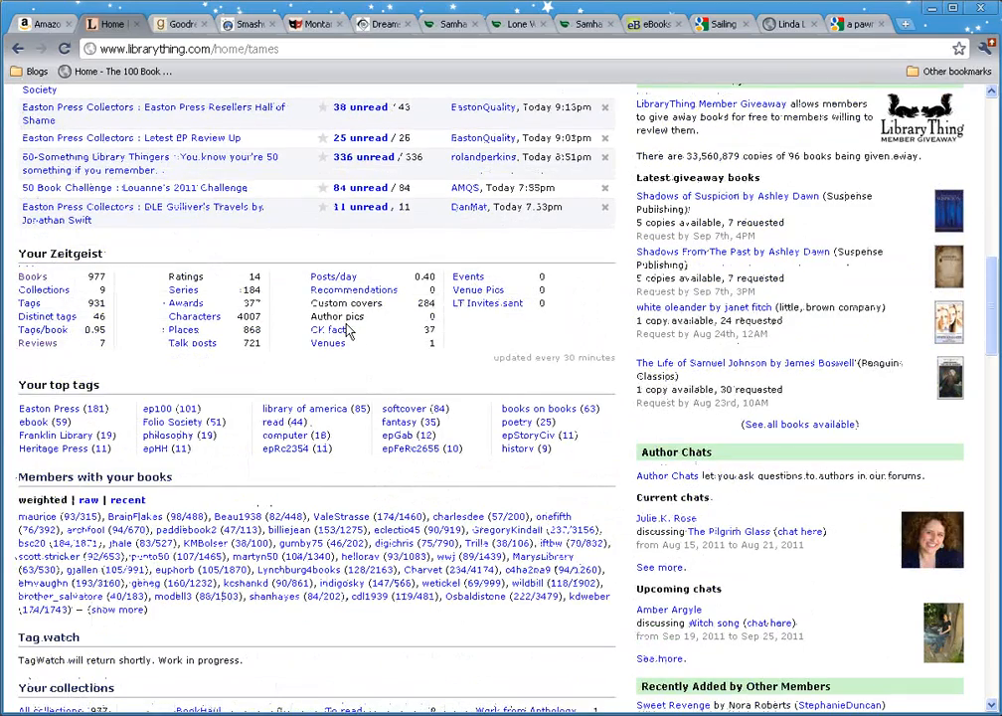
scroll(347, 332, "down", 3)
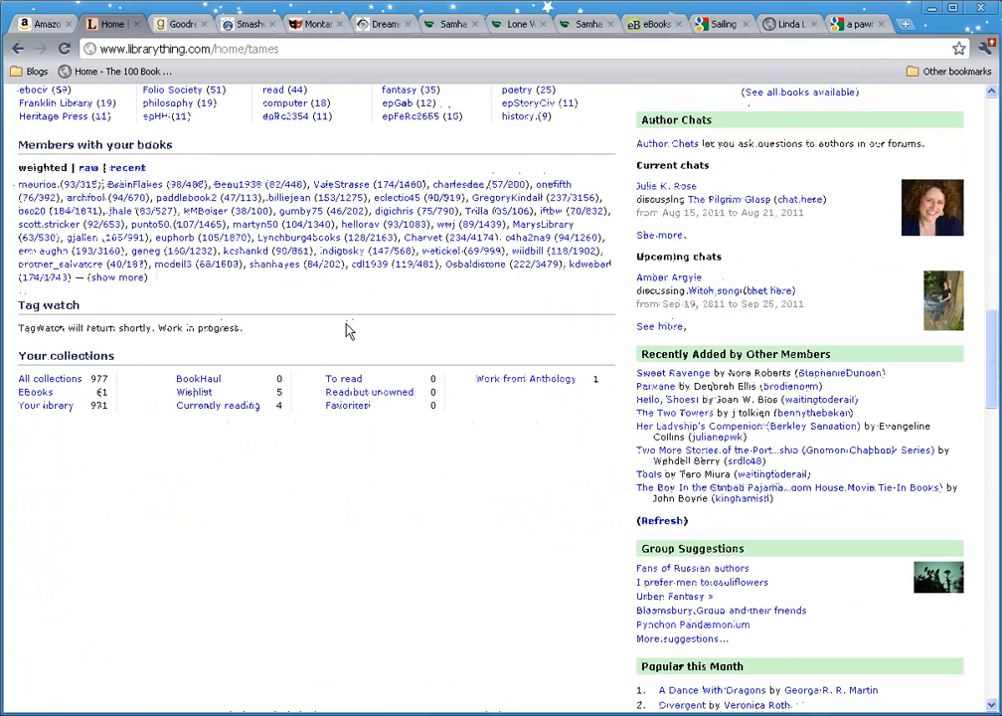
scroll(347, 331, "up", 2)
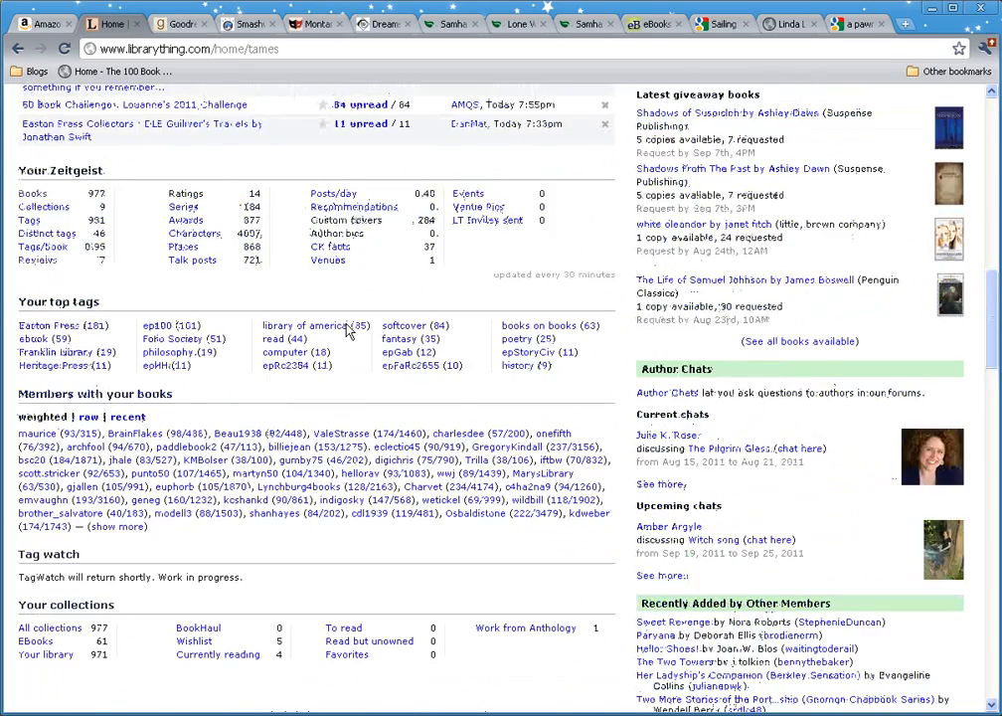
scroll(347, 331, "up", 6)
scroll(347, 331, "up", 7)
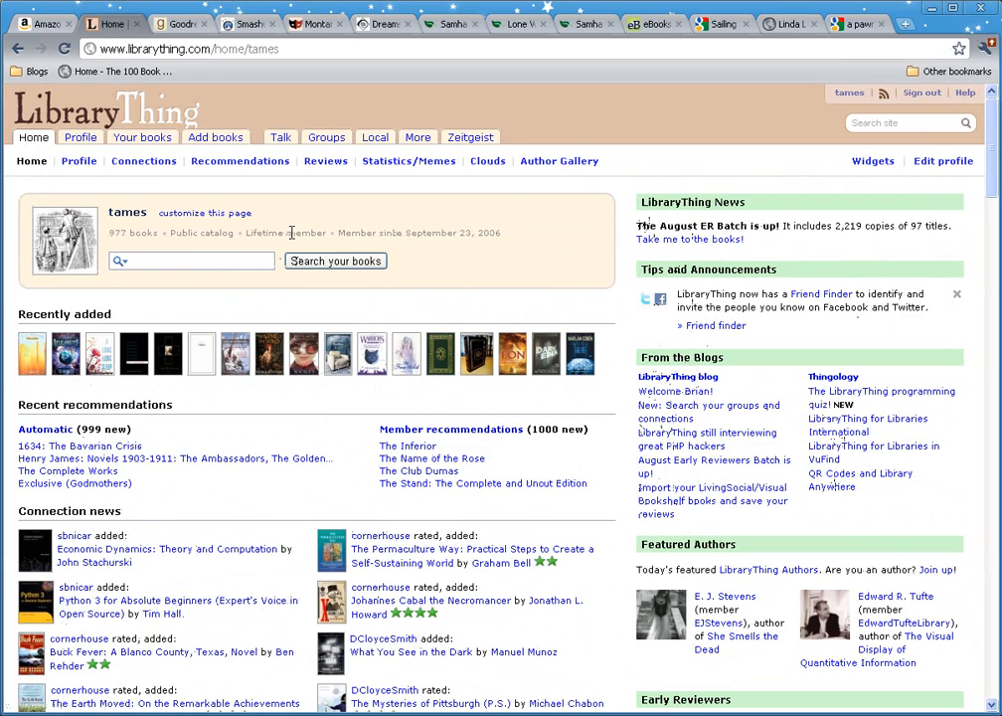
Open the member profile and read the collections, tags, groups, About me, Tag Codes Key and currently reading sections
left_click(75, 144)
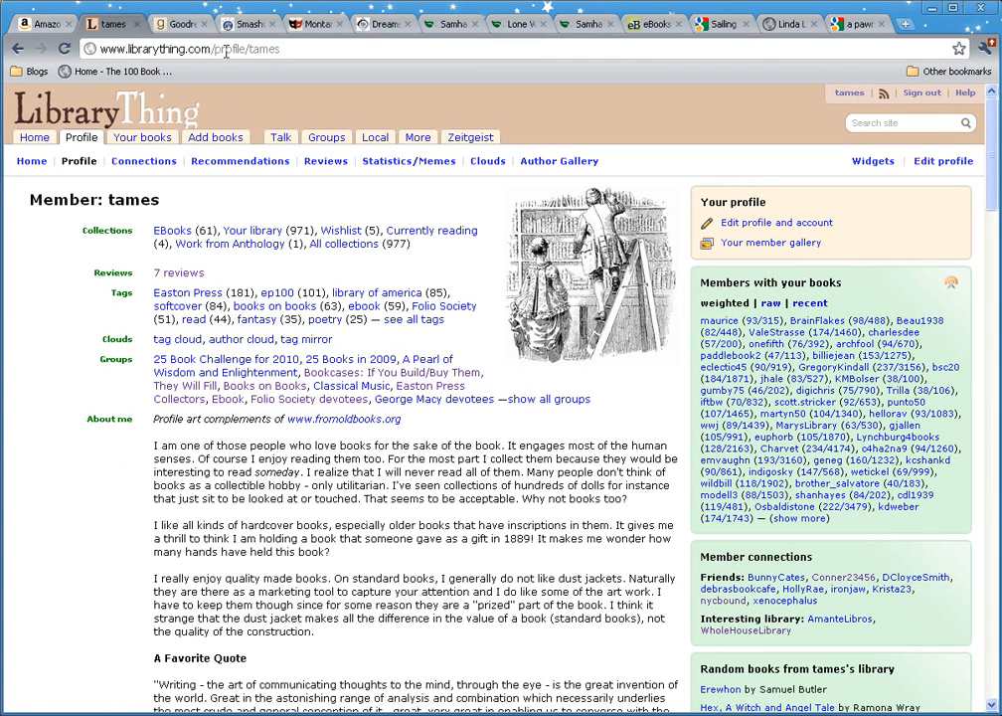
scroll(151, 509, "down", 3)
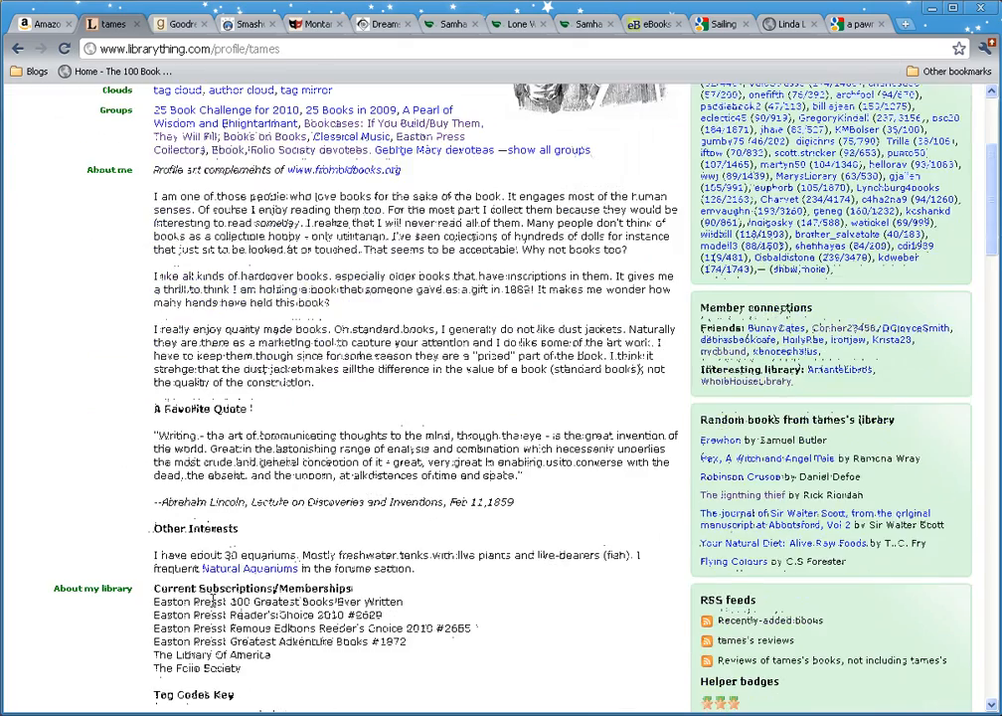
scroll(174, 408, "up", 3)
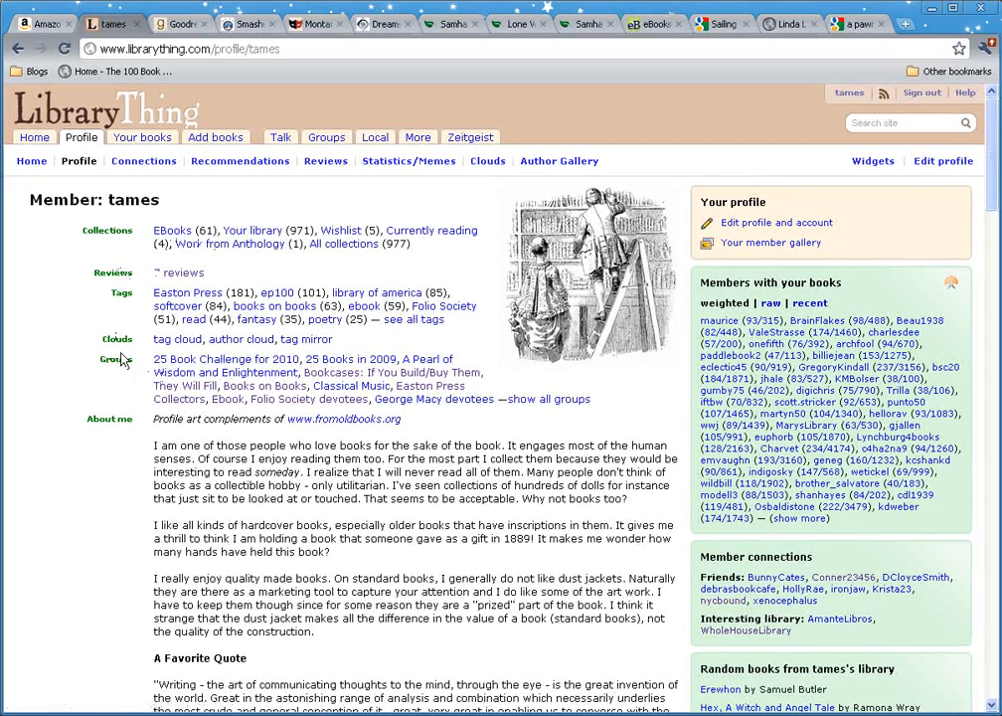
scroll(245, 477, "down", 3)
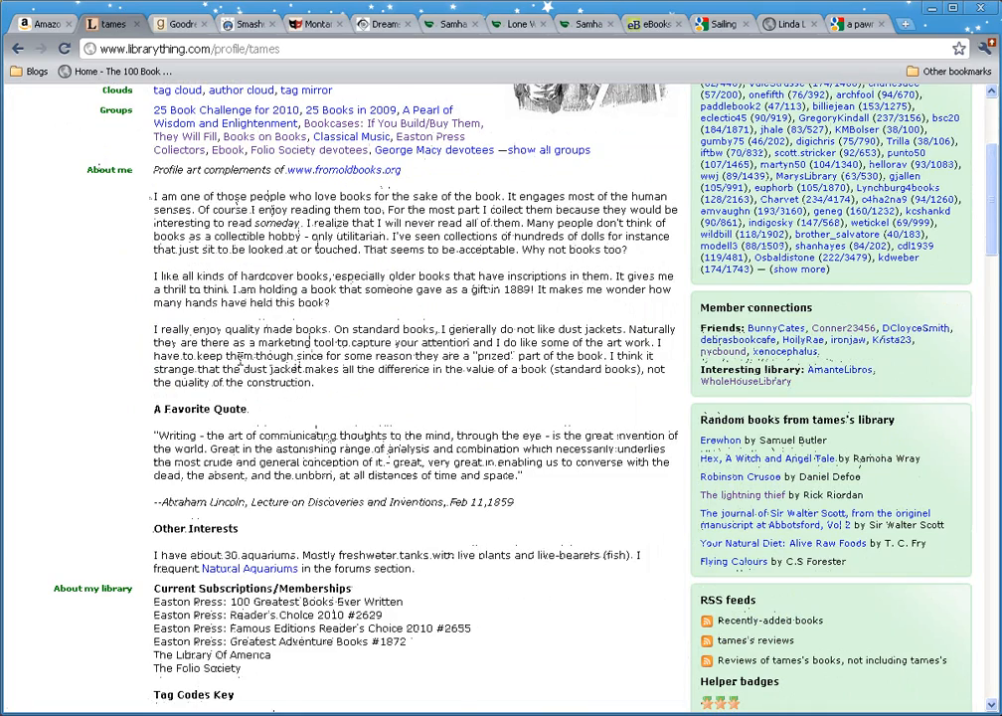
scroll(199, 298, "down", 3)
scroll(253, 379, "down", 1)
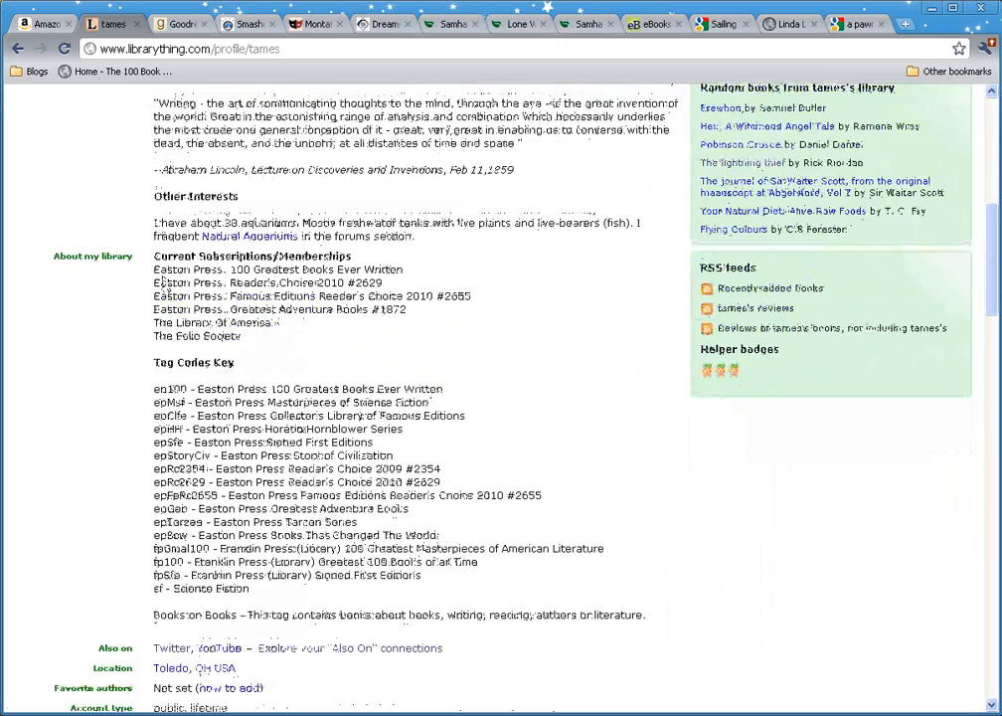
scroll(278, 467, "down", 2)
scroll(278, 467, "down", 2)
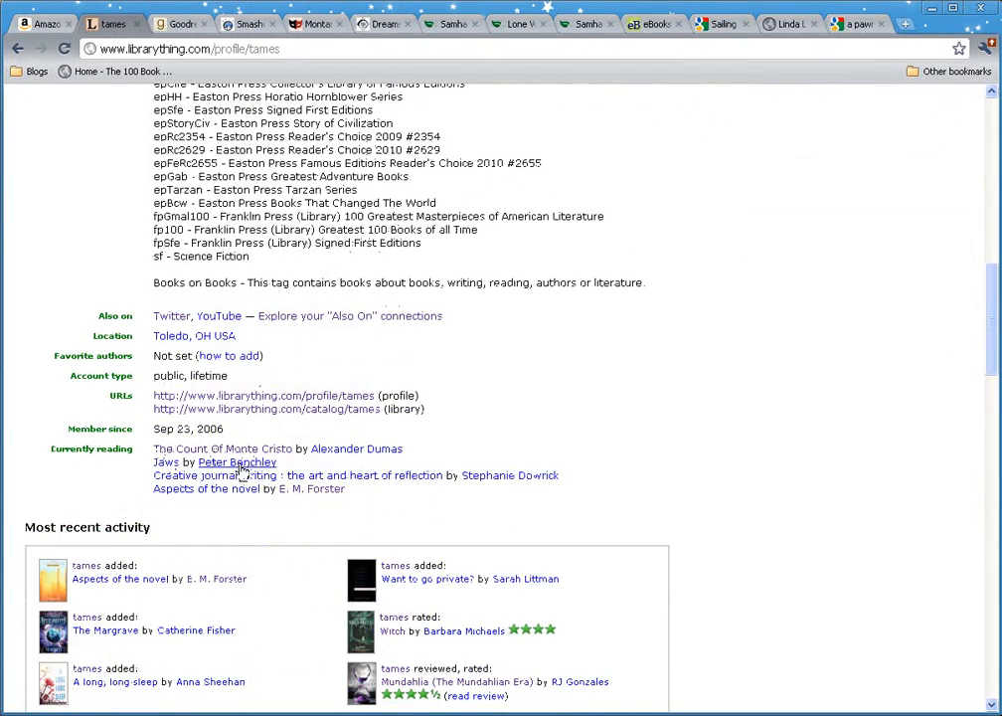
Examine the profile's most recent activity and the comments and friend notices left by other members
scroll(628, 386, "down", 3)
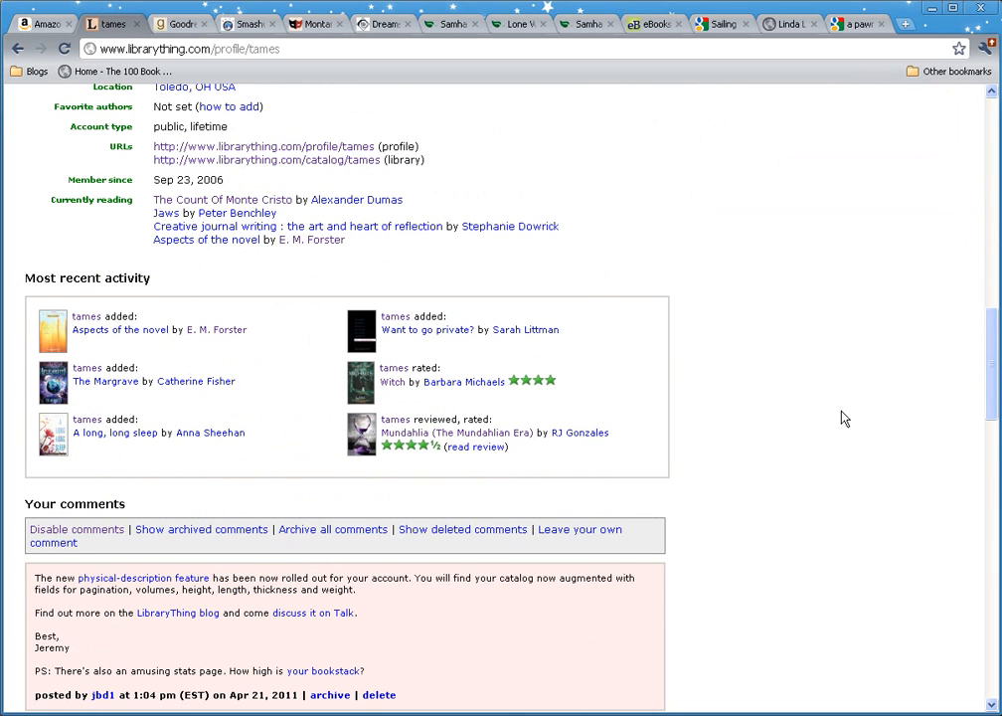
scroll(841, 416, "down", 3)
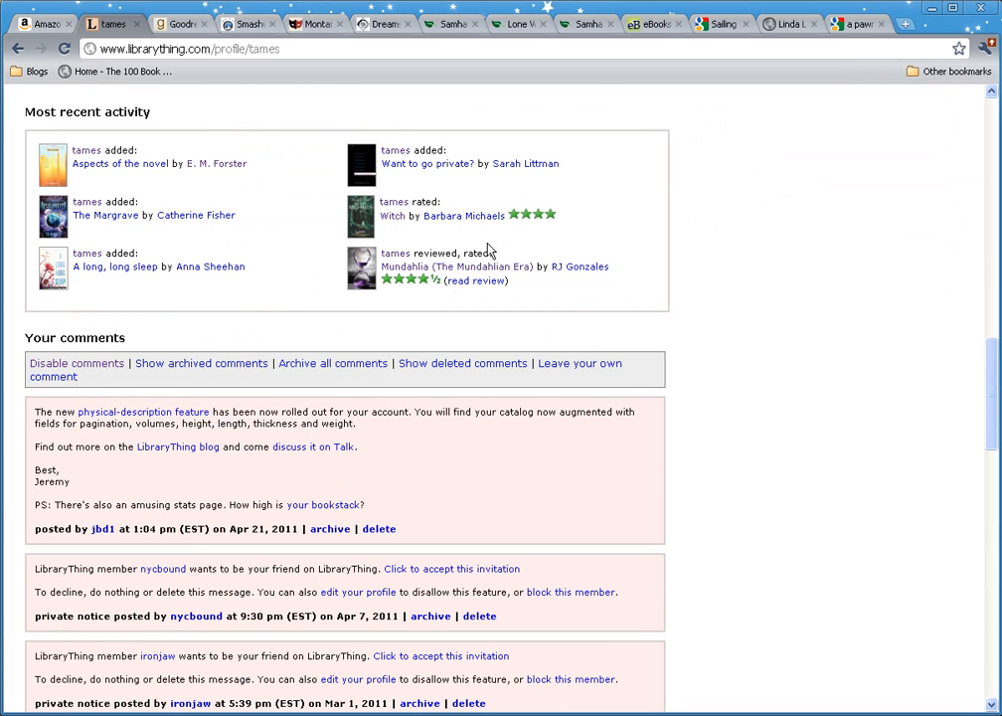
scroll(827, 255, "down", 4)
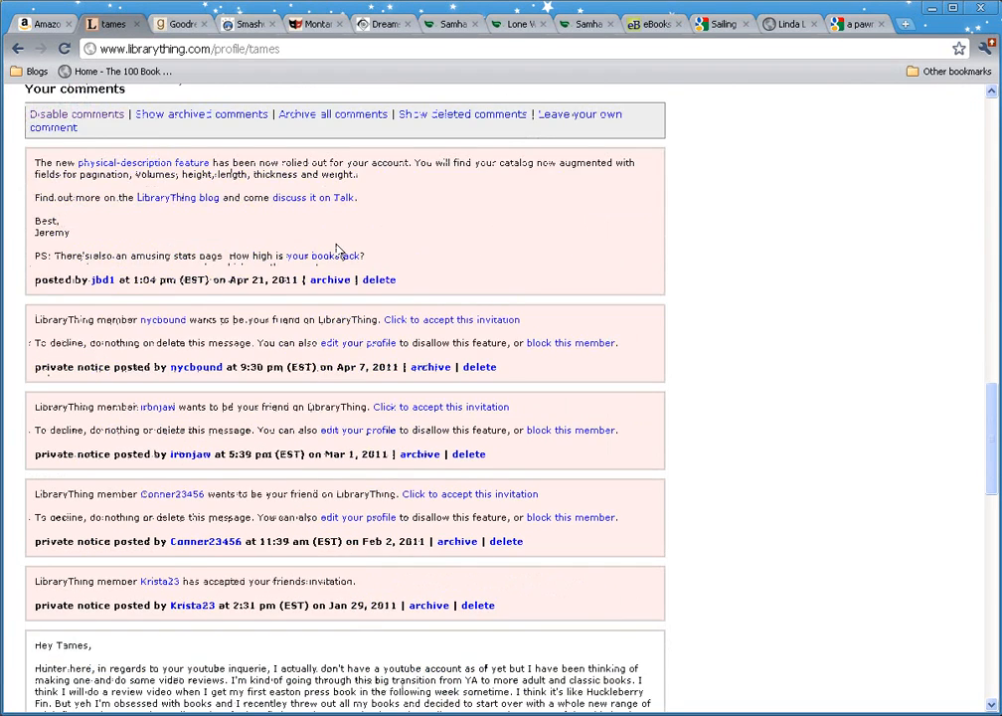
scroll(416, 253, "up", 3)
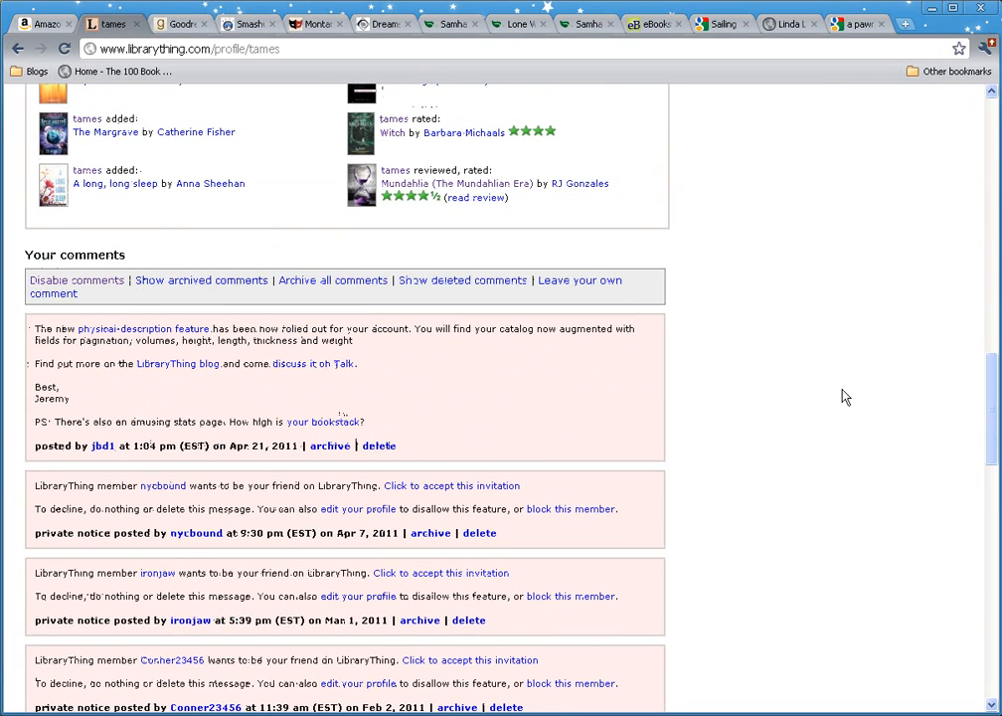
scroll(841, 396, "down", 4)
scroll(840, 397, "down", 2)
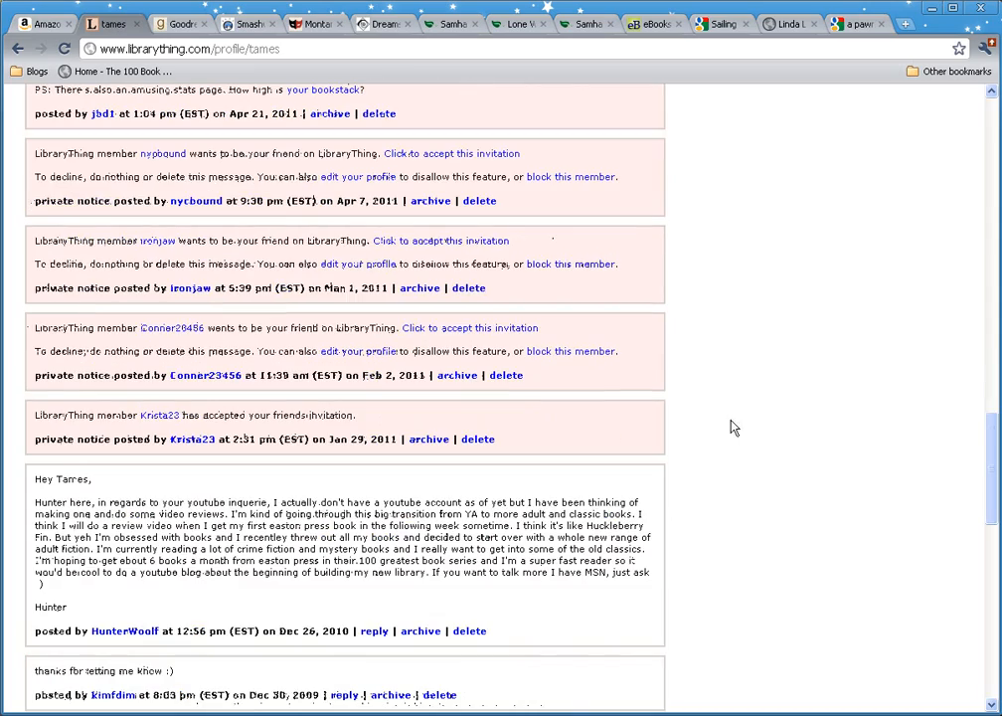
scroll(372, 537, "down", 7)
scroll(370, 538, "down", 4)
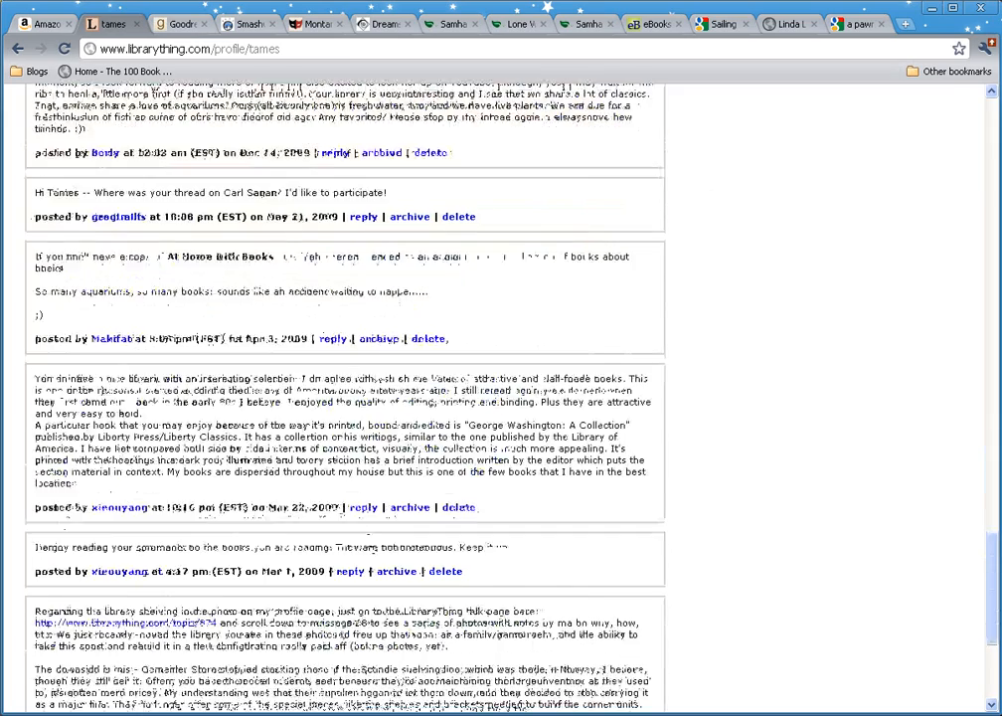
scroll(370, 538, "up", 20)
scroll(370, 537, "down", 7)
scroll(370, 537, "down", 2)
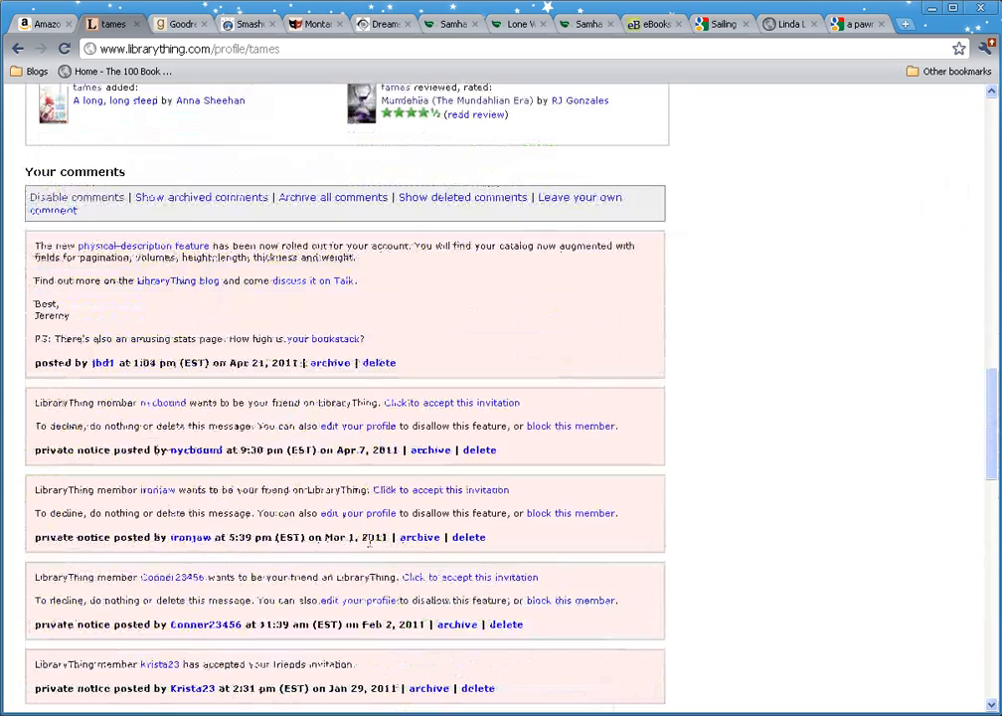
Review the profile's library description with its current subscriptions and memberships
scroll(452, 533, "up", 15)
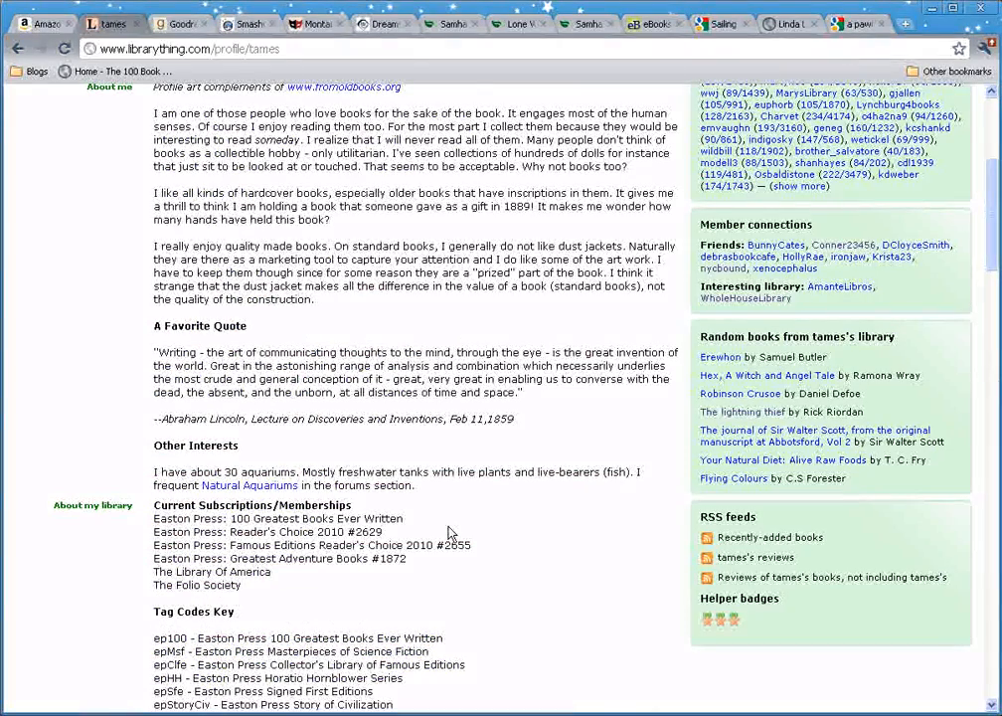
scroll(450, 534, "down", 2)
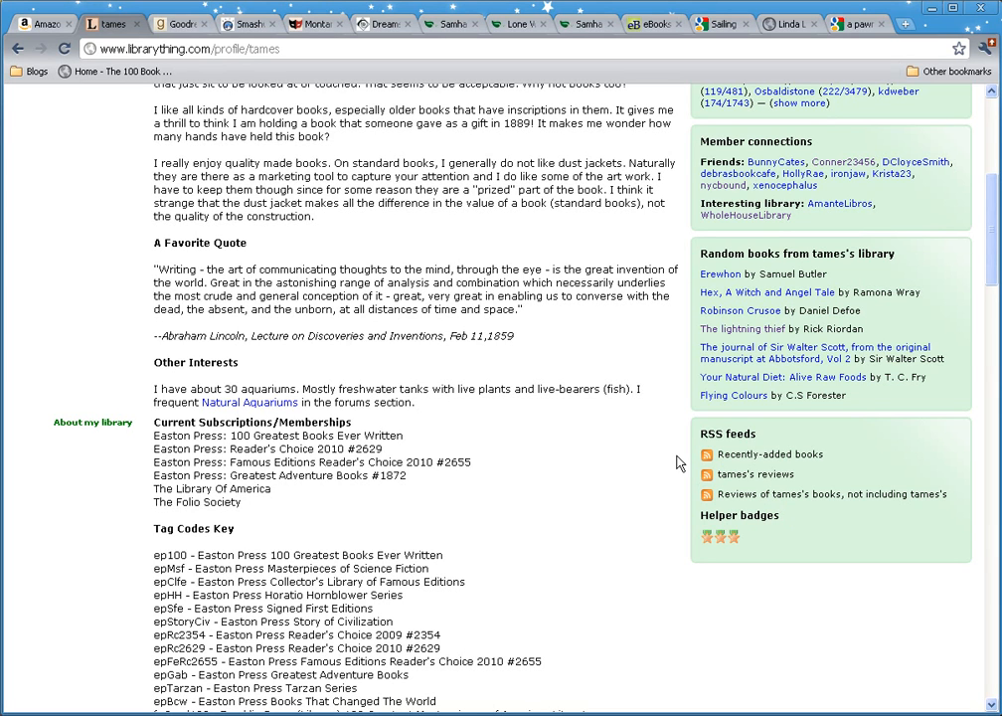
scroll(624, 456, "up", 5)
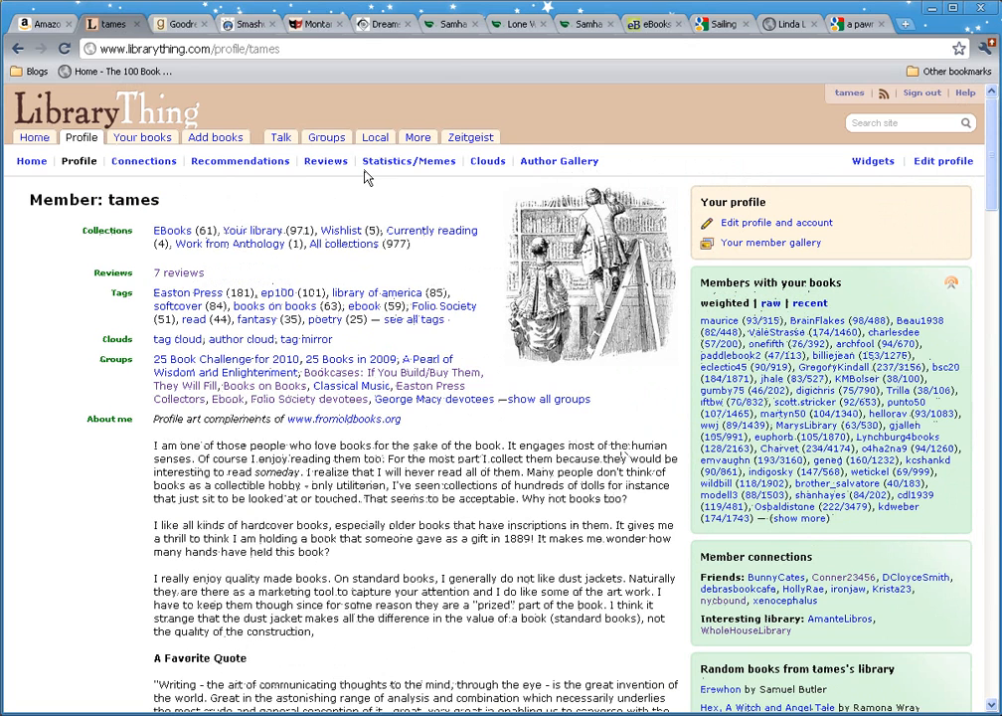
Open the book catalog, compare display styles A and B in list view, and check the style settings
left_click(121, 140)
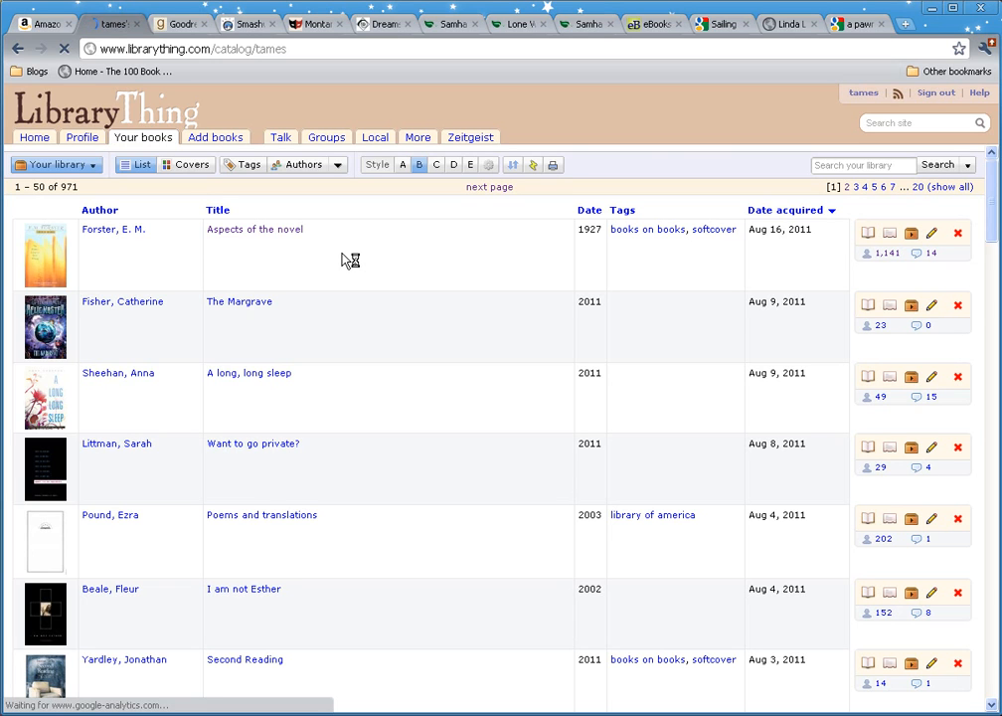
left_click(403, 171)
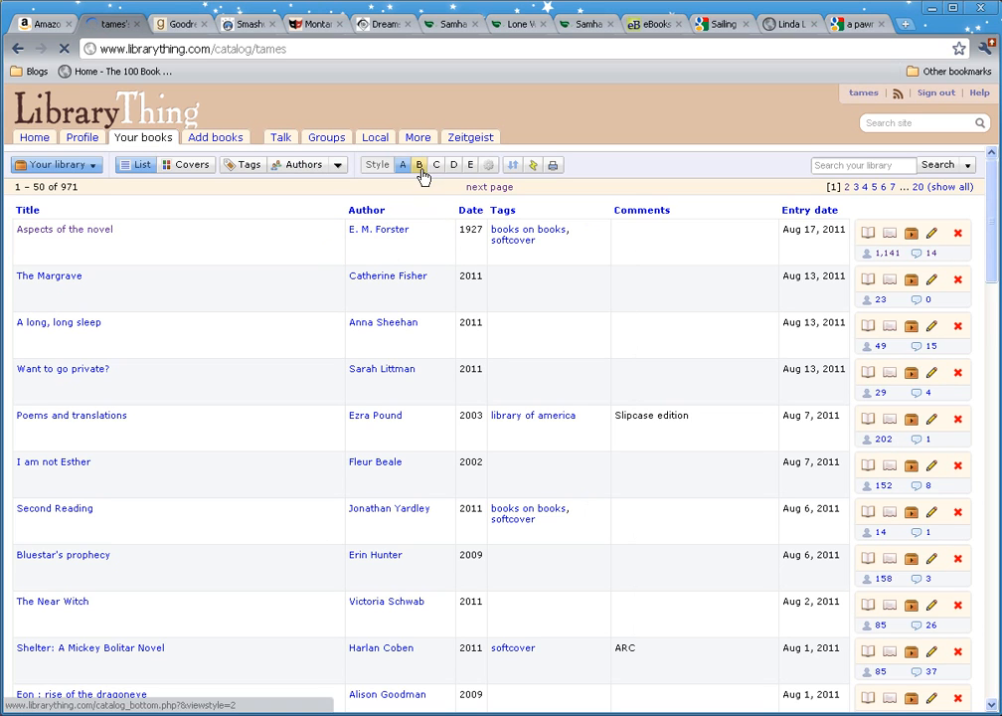
left_click(419, 167)
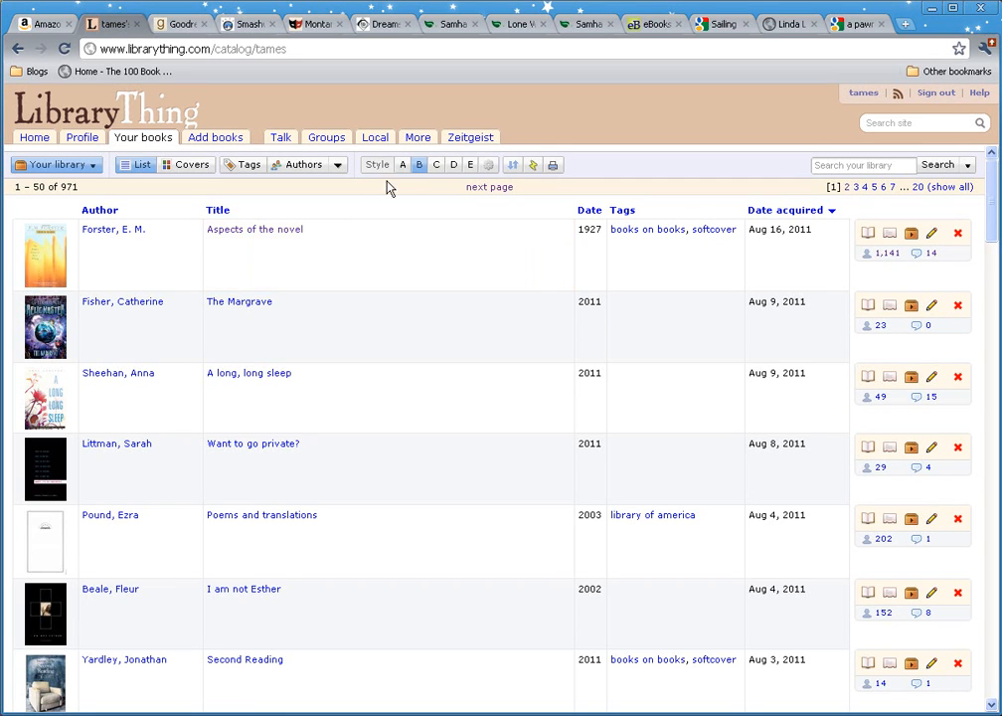
left_click(491, 169)
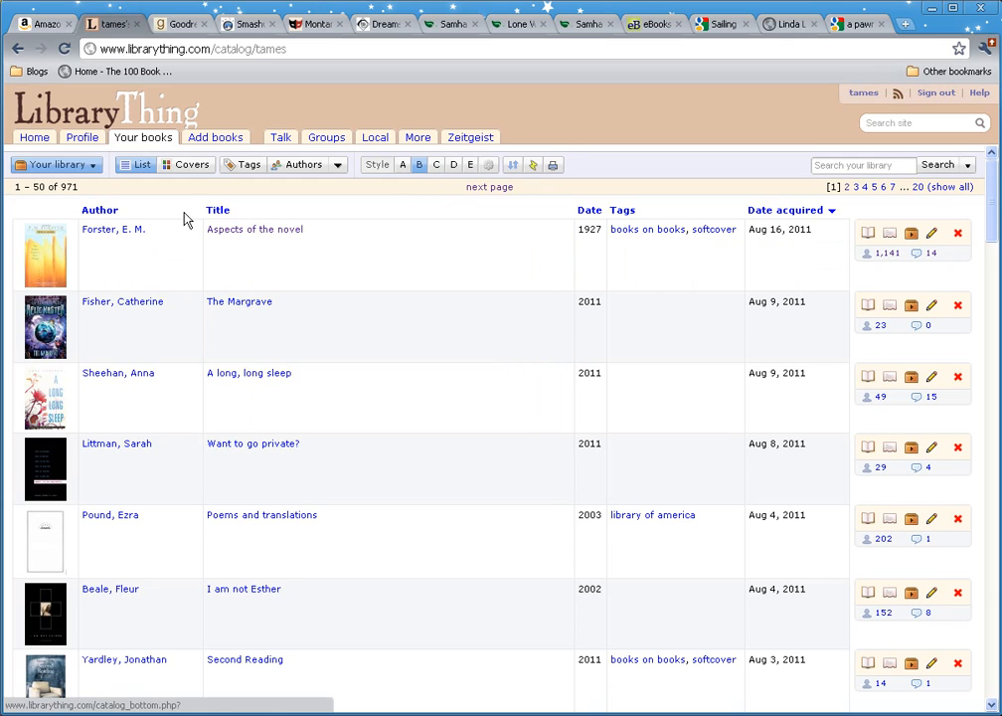
Try sorting the catalog by title and view the list of available collections without choosing another one
left_click(213, 213)
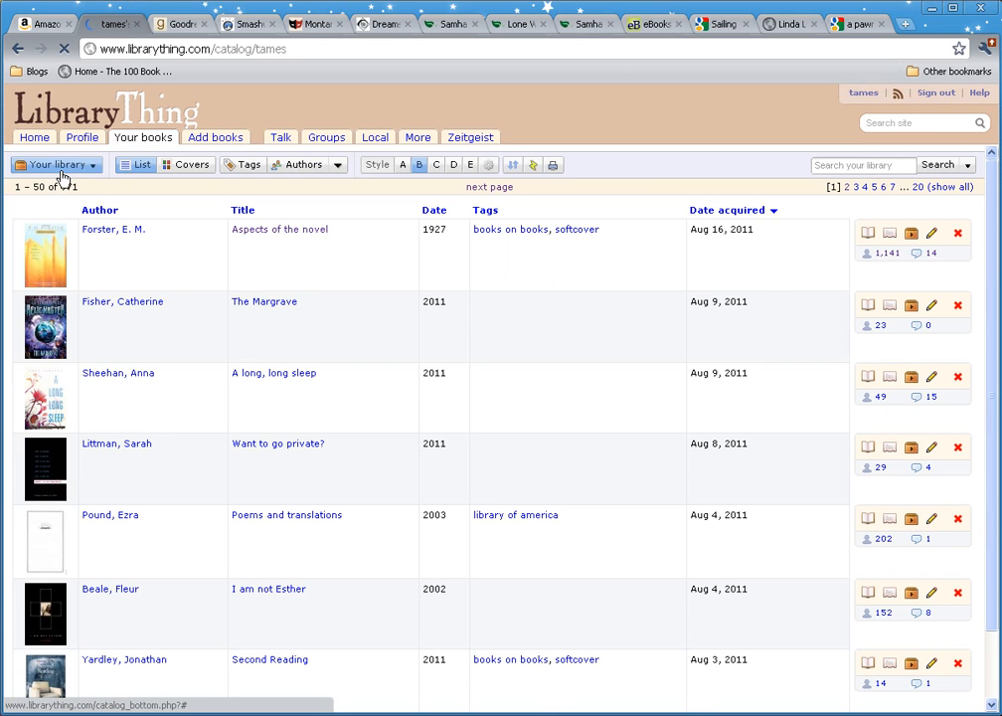
left_click(95, 174)
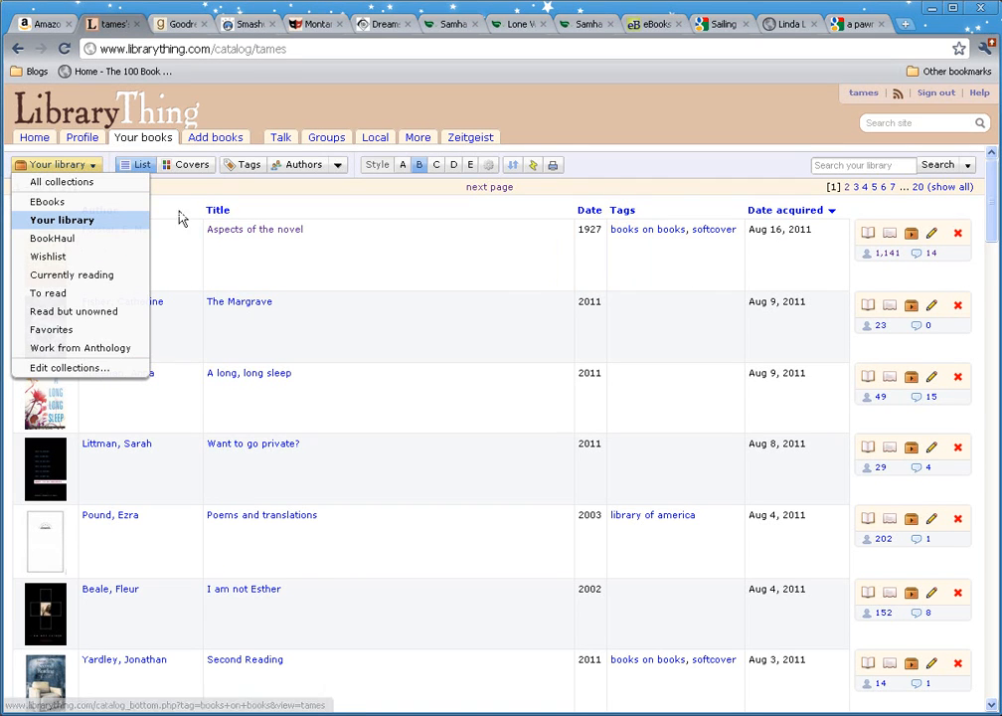
left_click(652, 183)
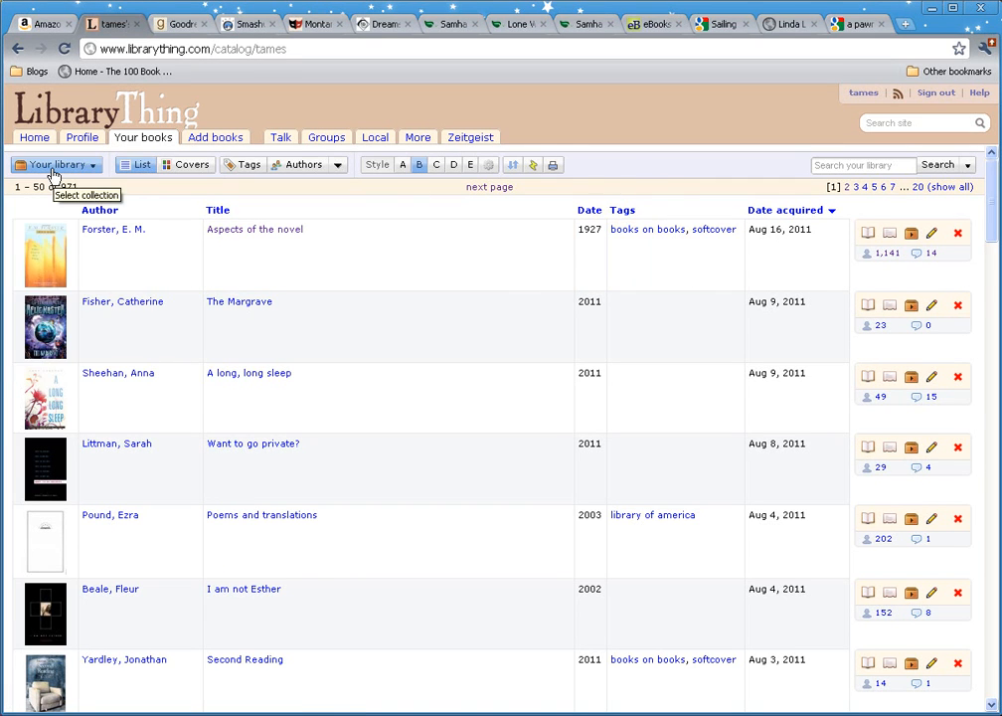
List the library's tags and look up their codes in the Tag Codes Key on the member profile
left_click(243, 169)
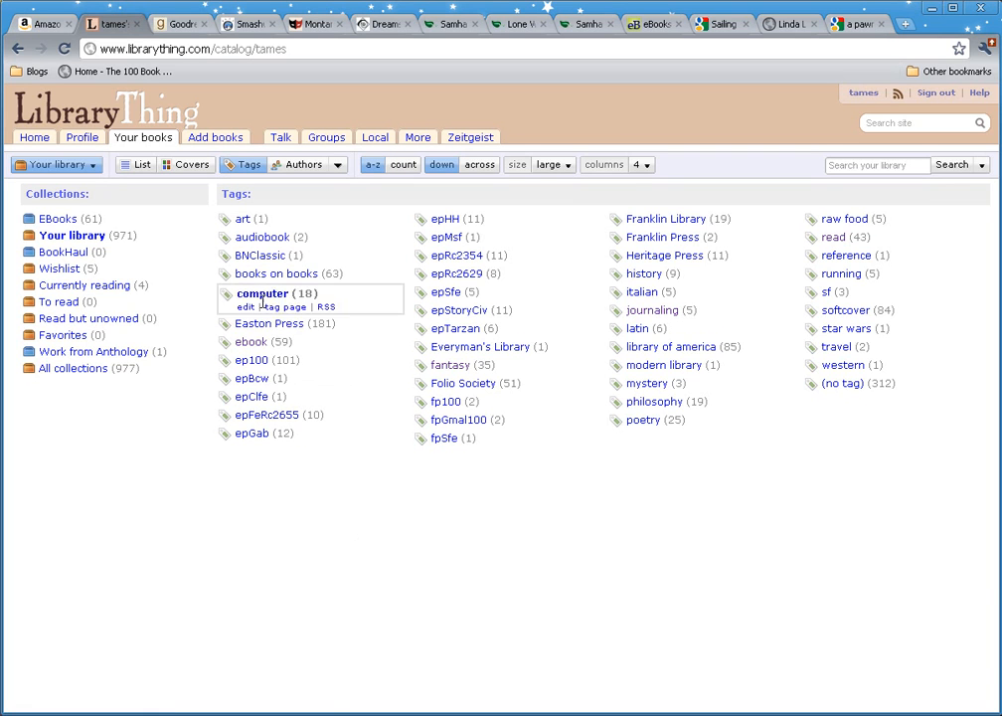
mouse_move(278, 308)
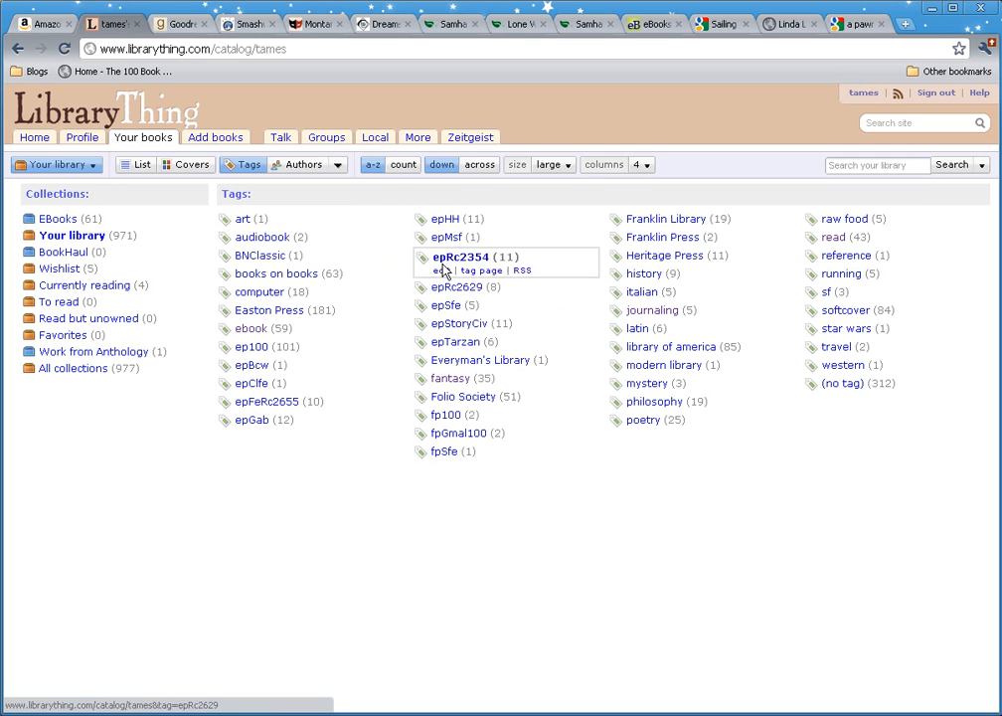
left_click(82, 142)
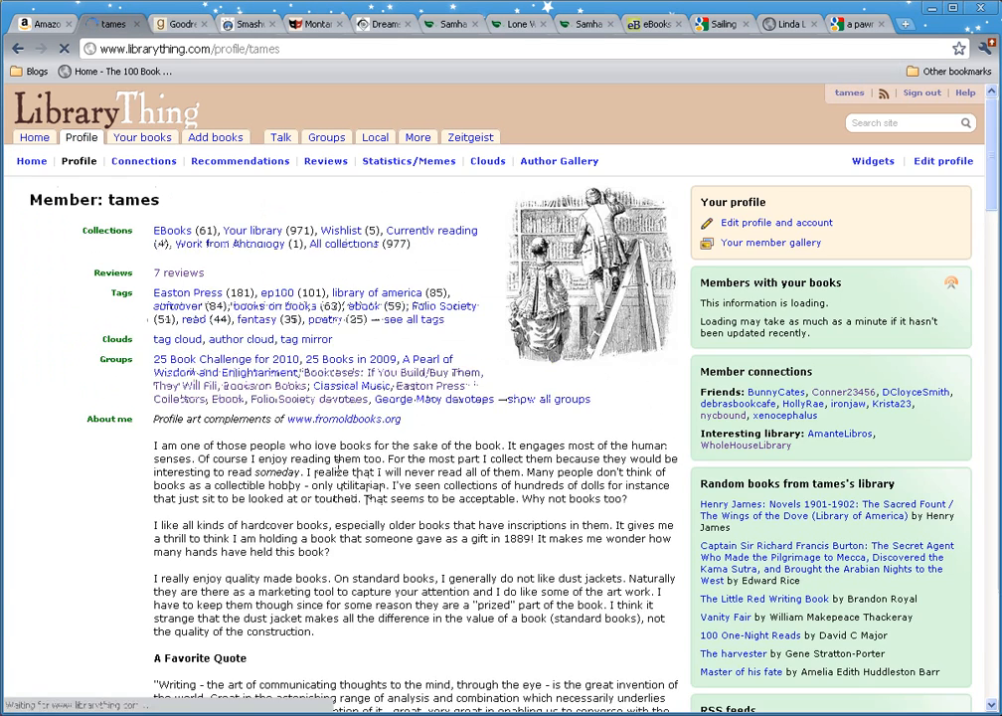
scroll(368, 497, "down", 5)
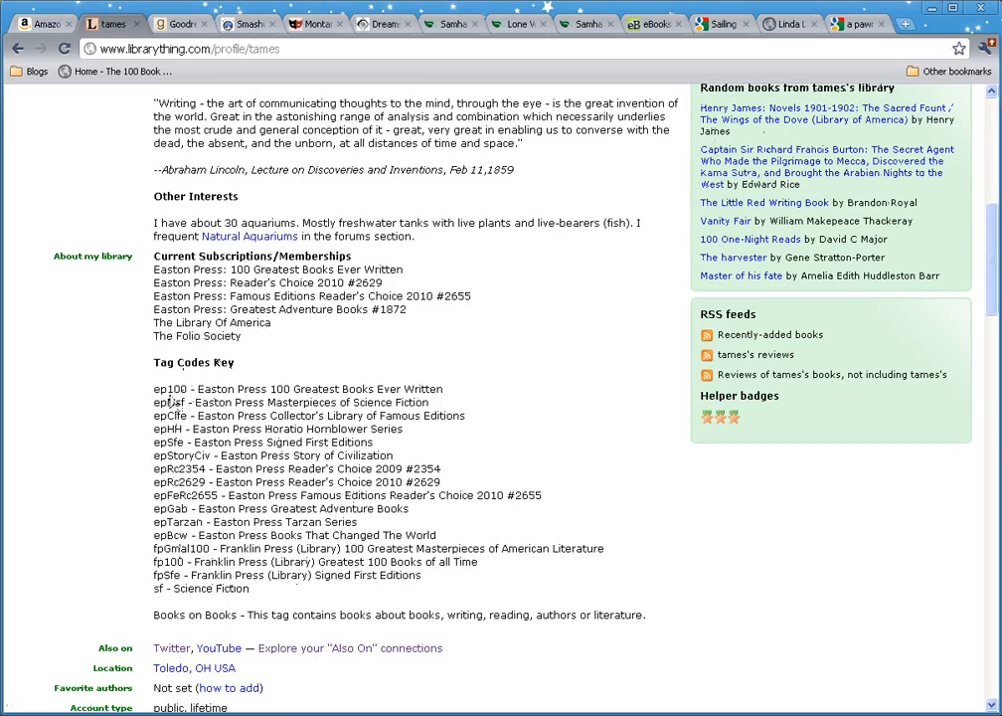
scroll(171, 401, "up", 5)
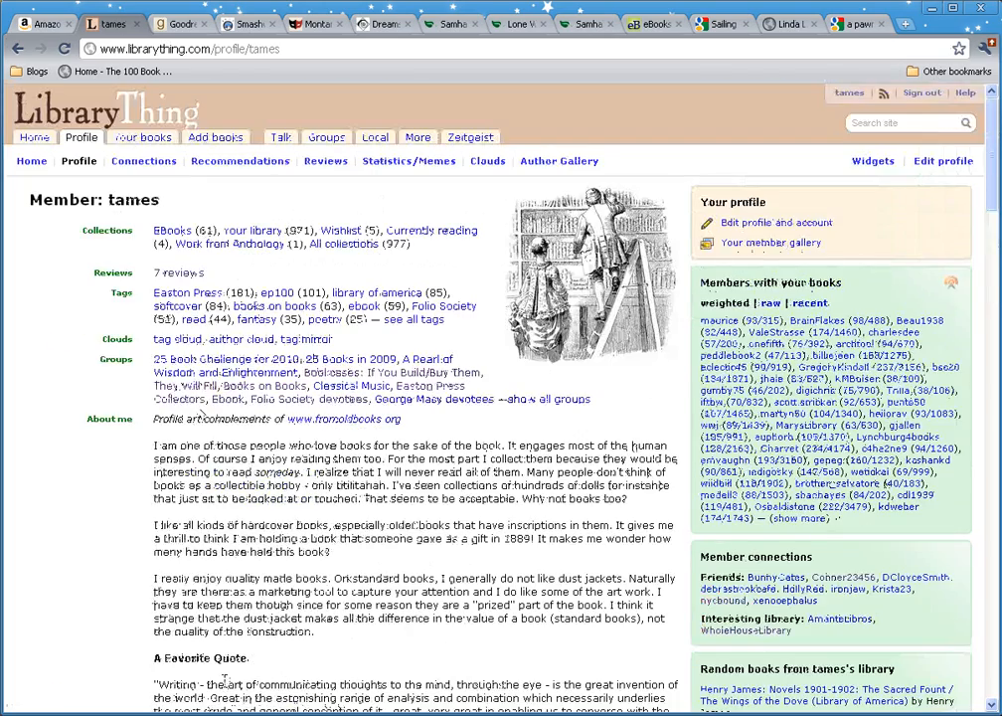
Leave the member profile and view the catalog of the library's books again
scroll(225, 676, "down", 3)
scroll(213, 487, "up", 3)
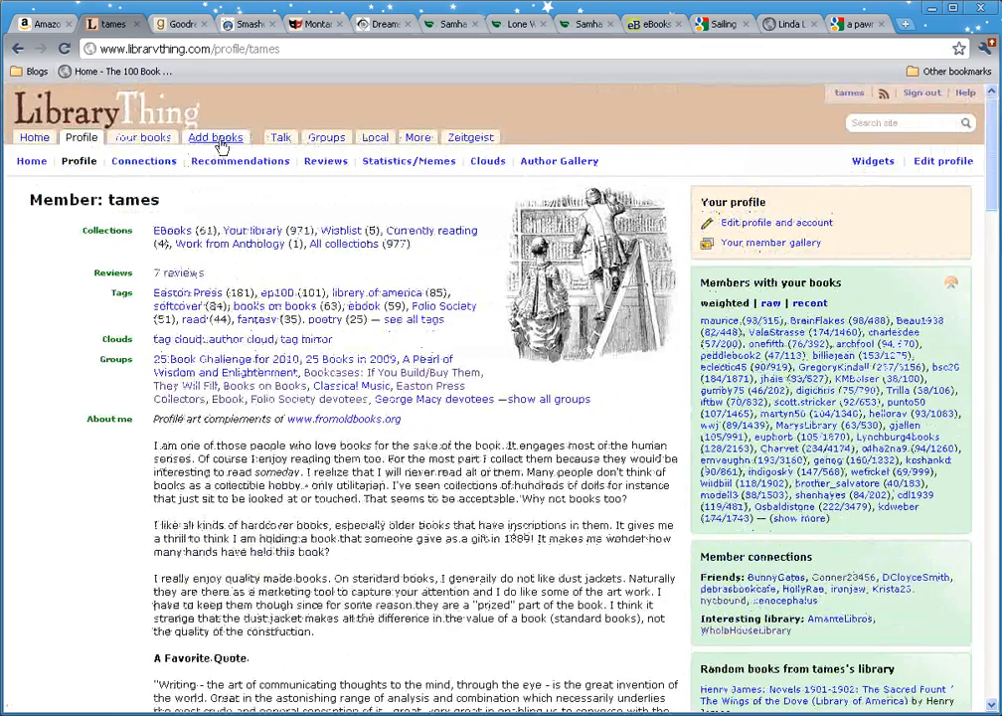
left_click(144, 139)
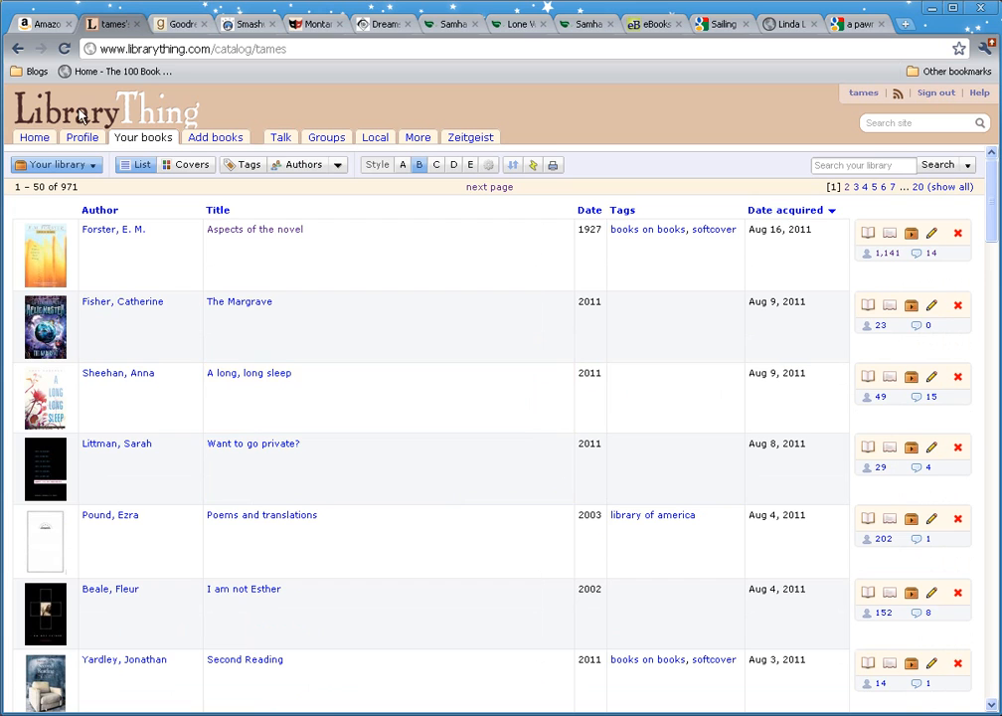
Open the page for adding books and search the Library of Congress for "think, blackburn"
left_click(210, 138)
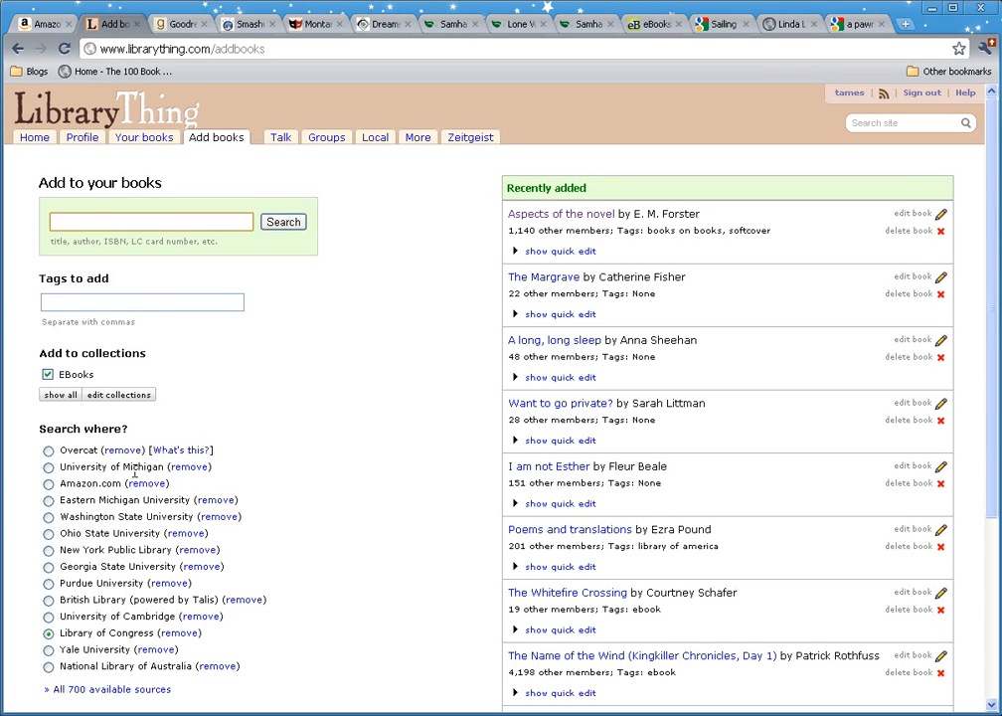
scroll(331, 438, "down", 2)
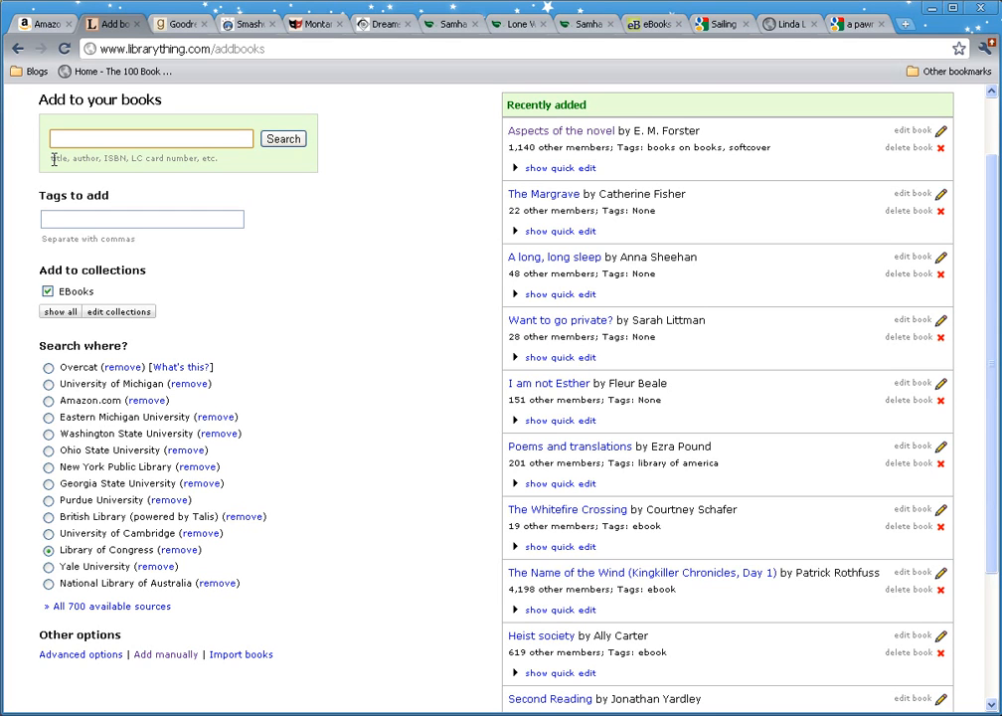
type("think, blackburn")
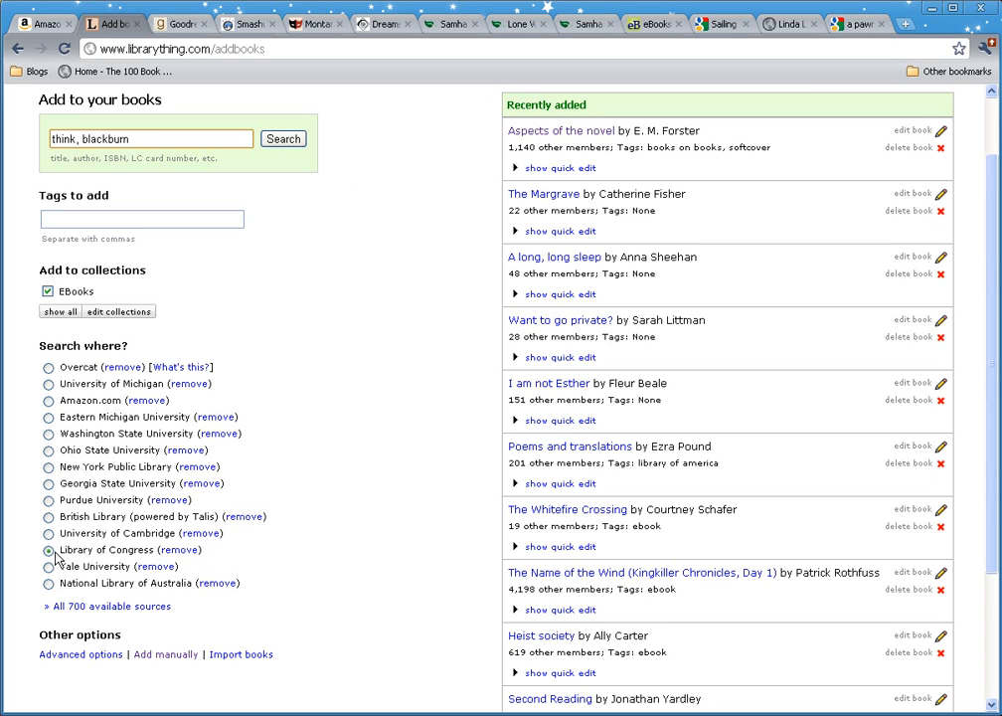
left_click(290, 141)
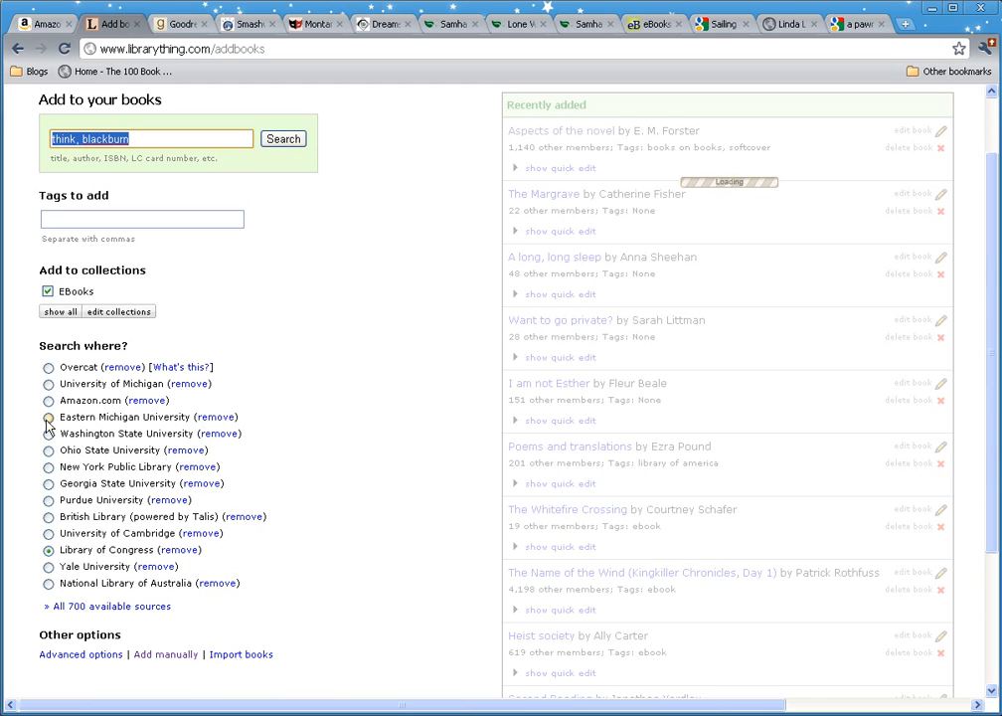
Repeat the "think, blackburn" search with Overcat as the source
left_click(48, 367)
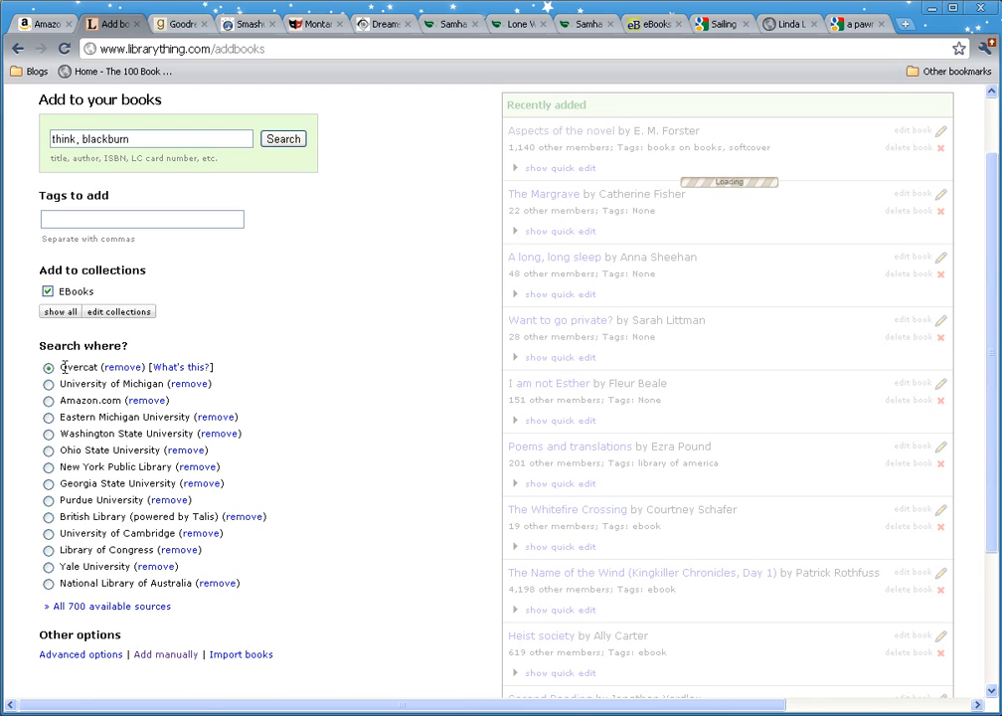
left_click(285, 142)
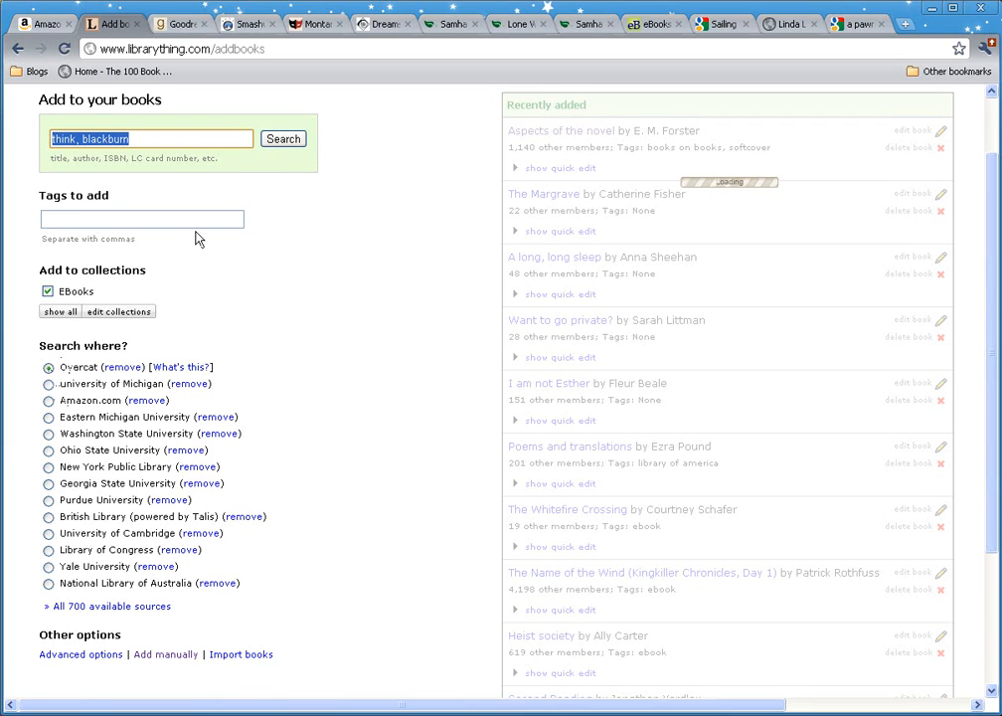
left_click(284, 147)
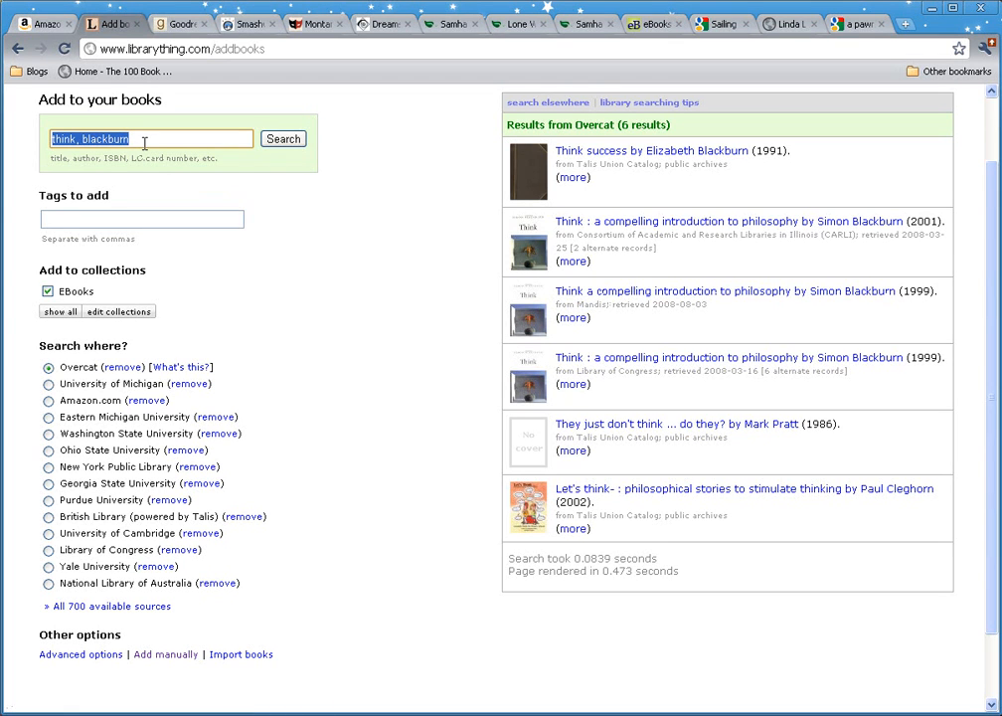
key("BackSpace")
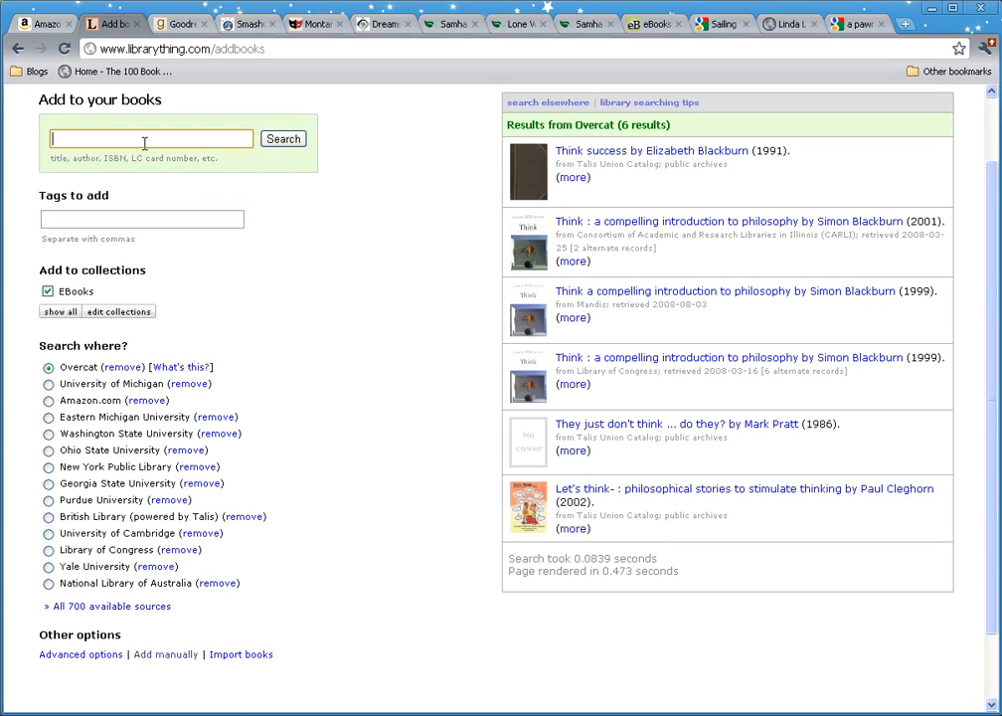
type("9780192100245")
left_click(282, 140)
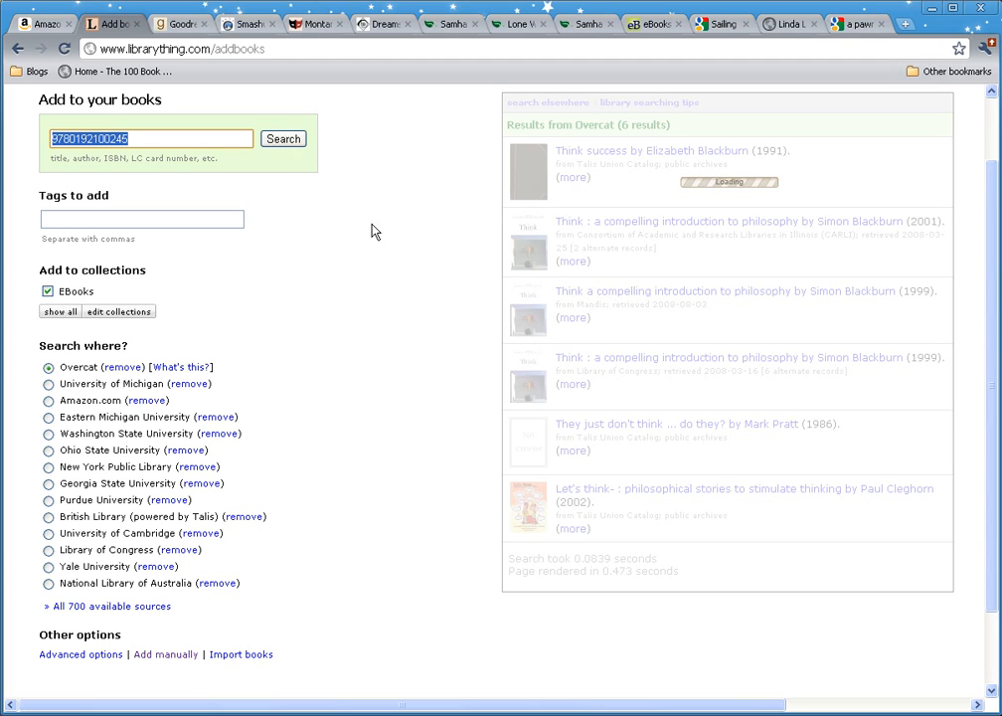
left_click(48, 549)
left_click(286, 140)
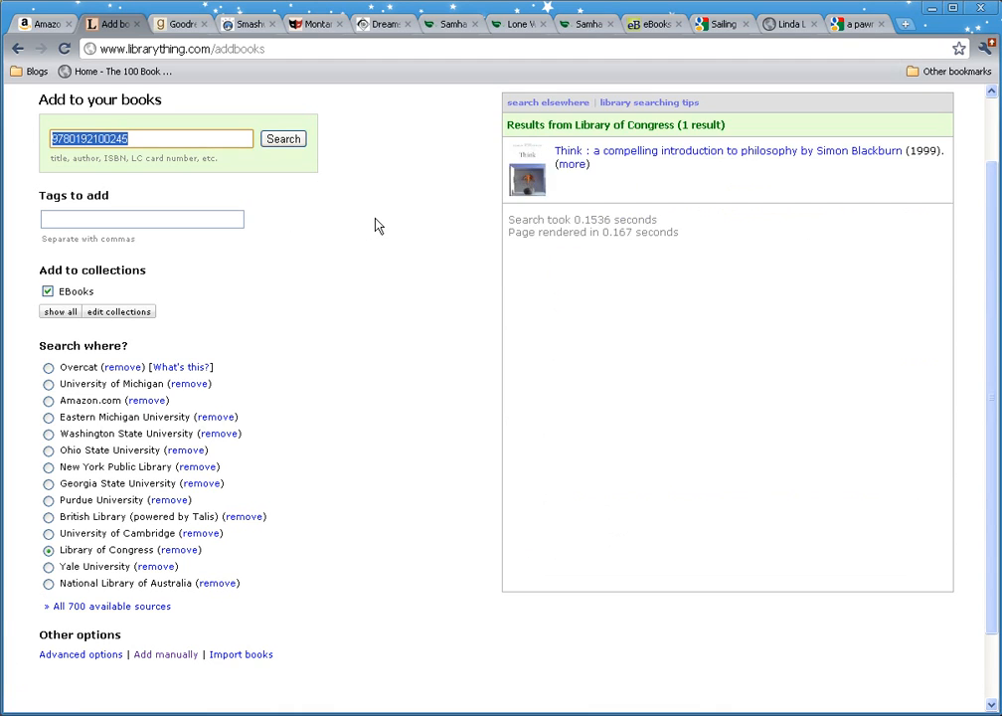
left_click(717, 152)
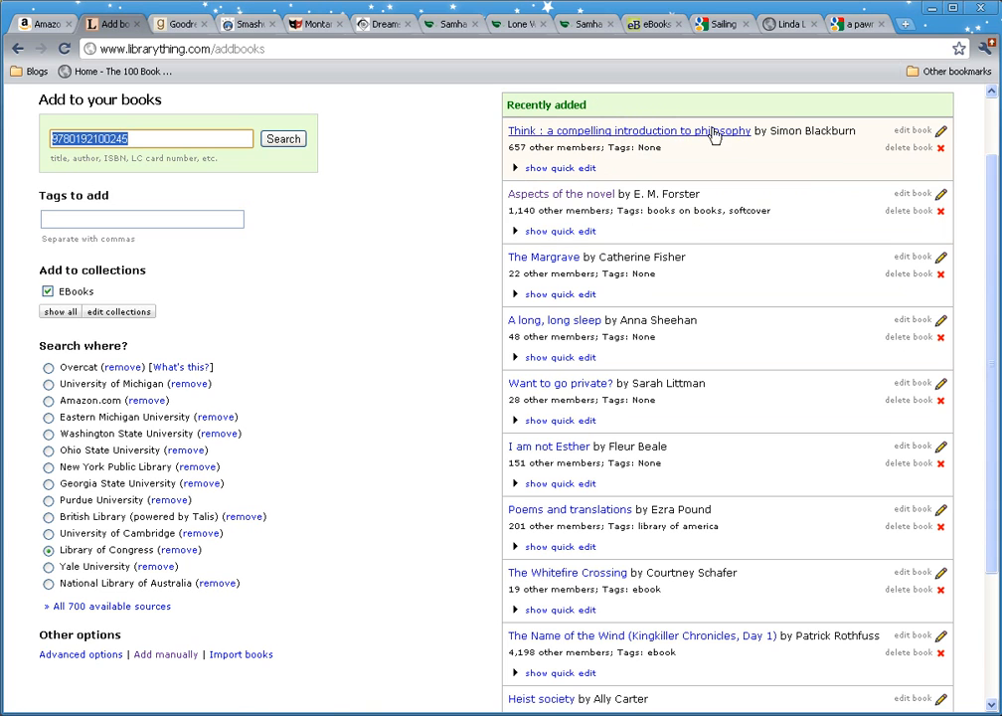
Open the newly added Think book for editing and enter the tag "philosophy"
left_click(914, 132)
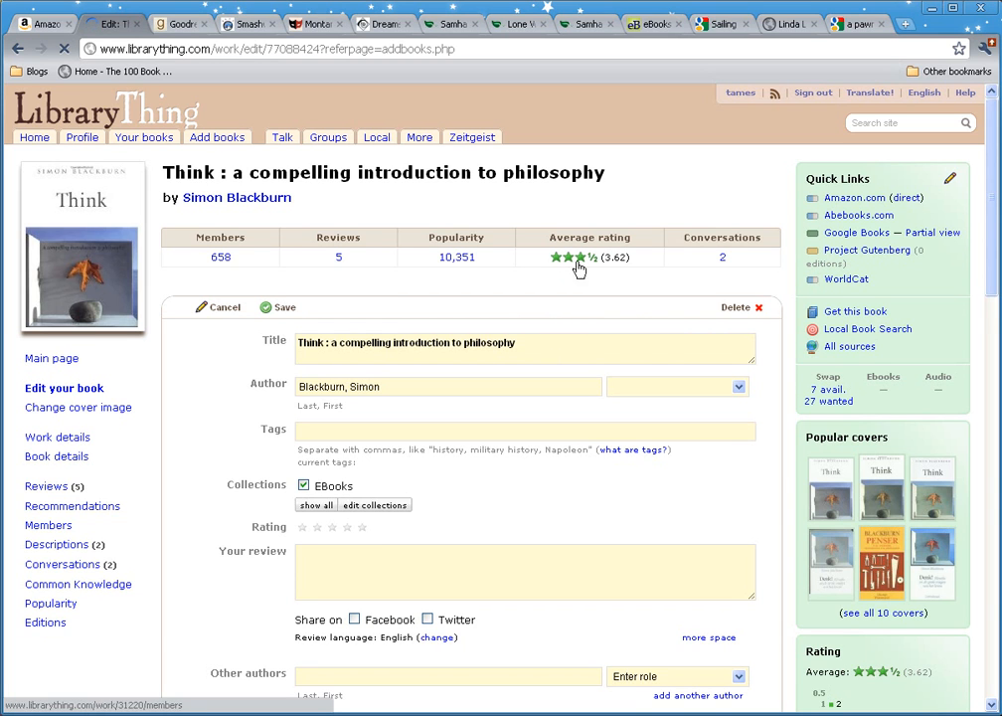
scroll(599, 306, "down", 2)
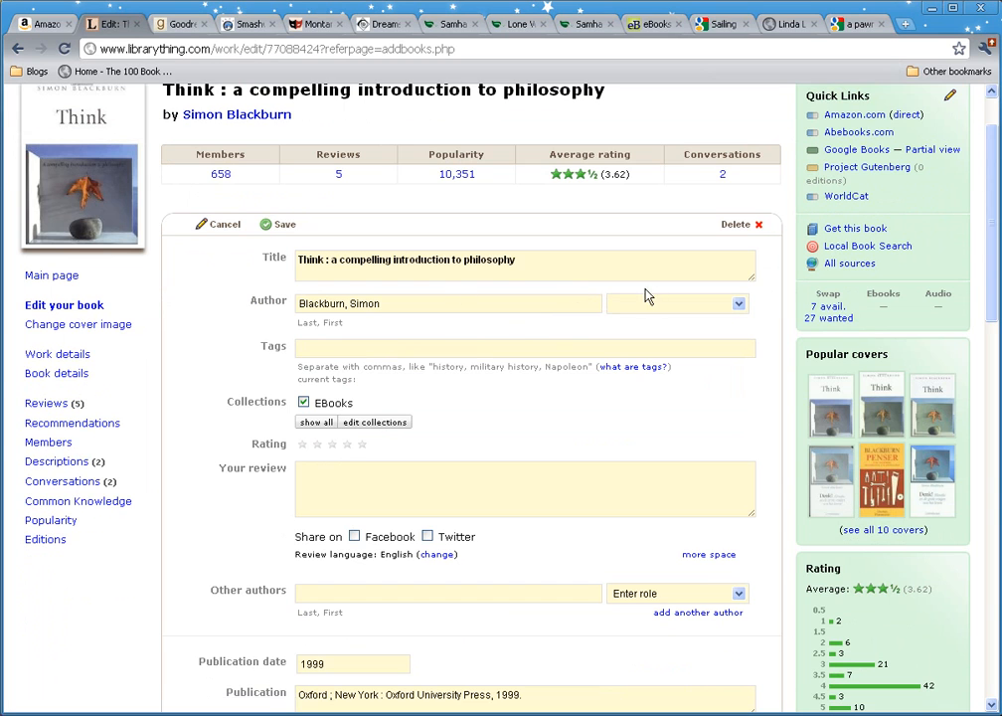
left_click(313, 347)
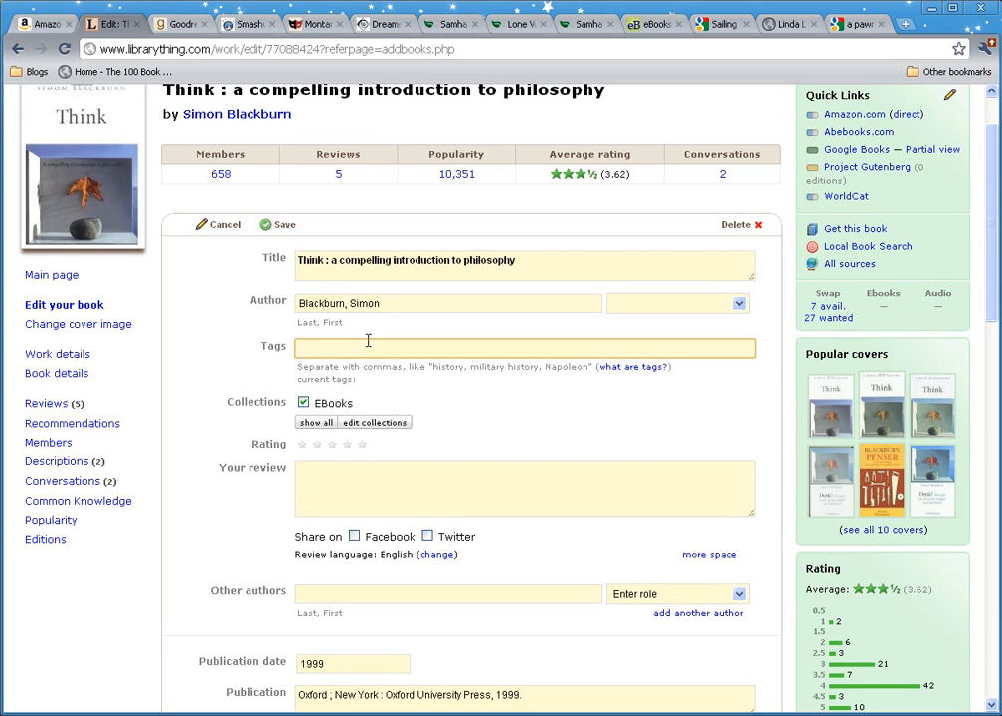
scroll(243, 353, "up", 2)
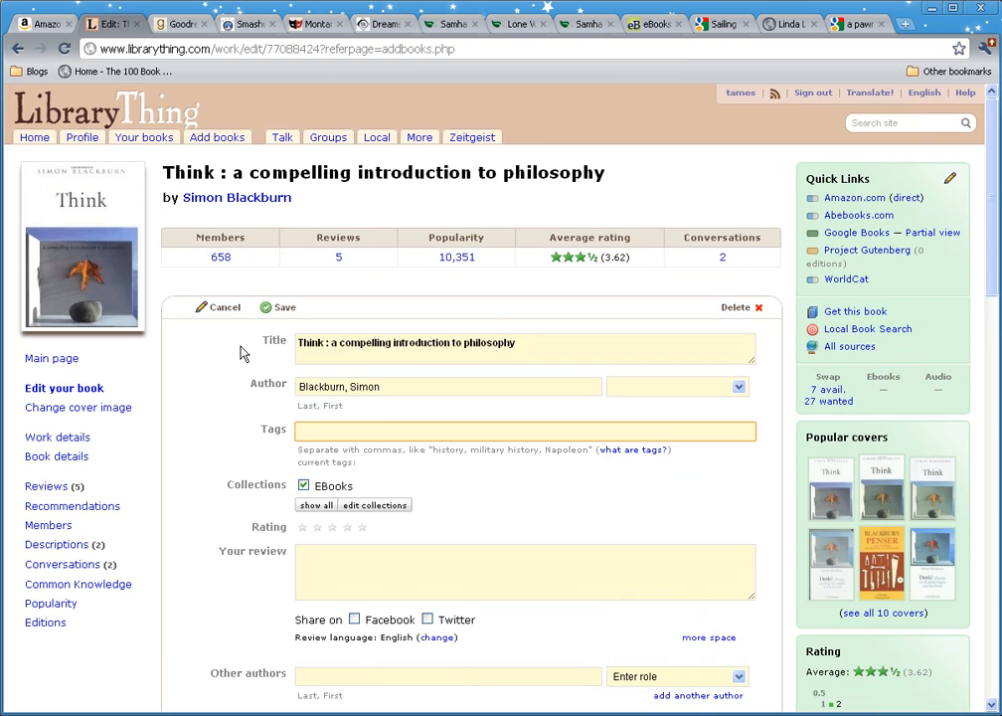
right_click(142, 147)
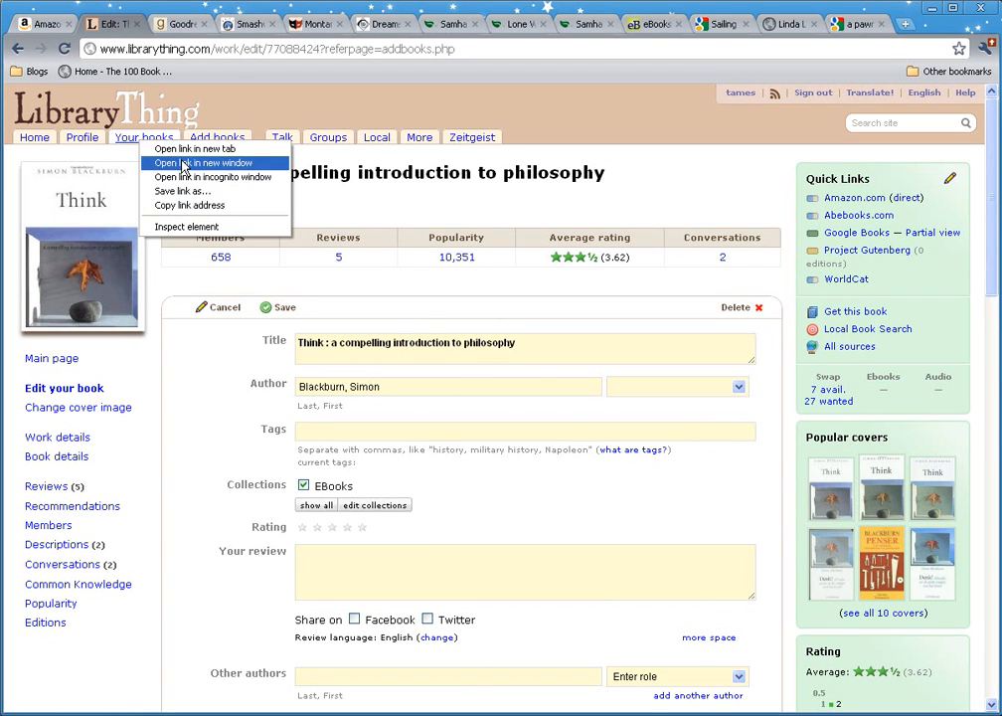
left_click(252, 103)
left_click(435, 438)
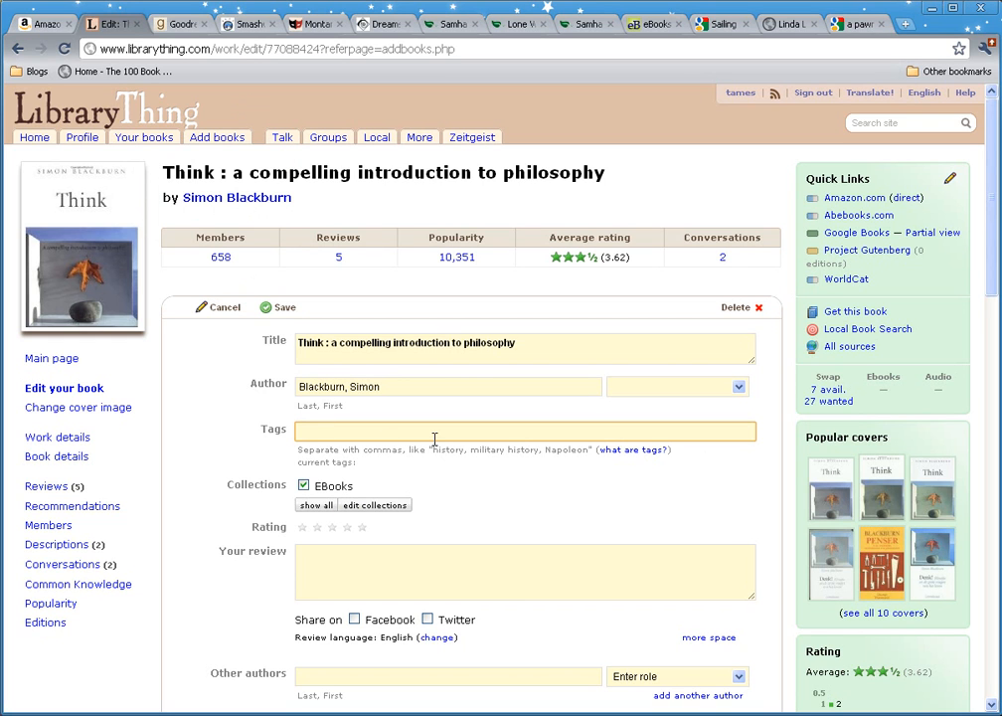
type("philosophy")
Show all collections for the book and assign it to Your library instead of EBooks
scroll(502, 465, "down", 2)
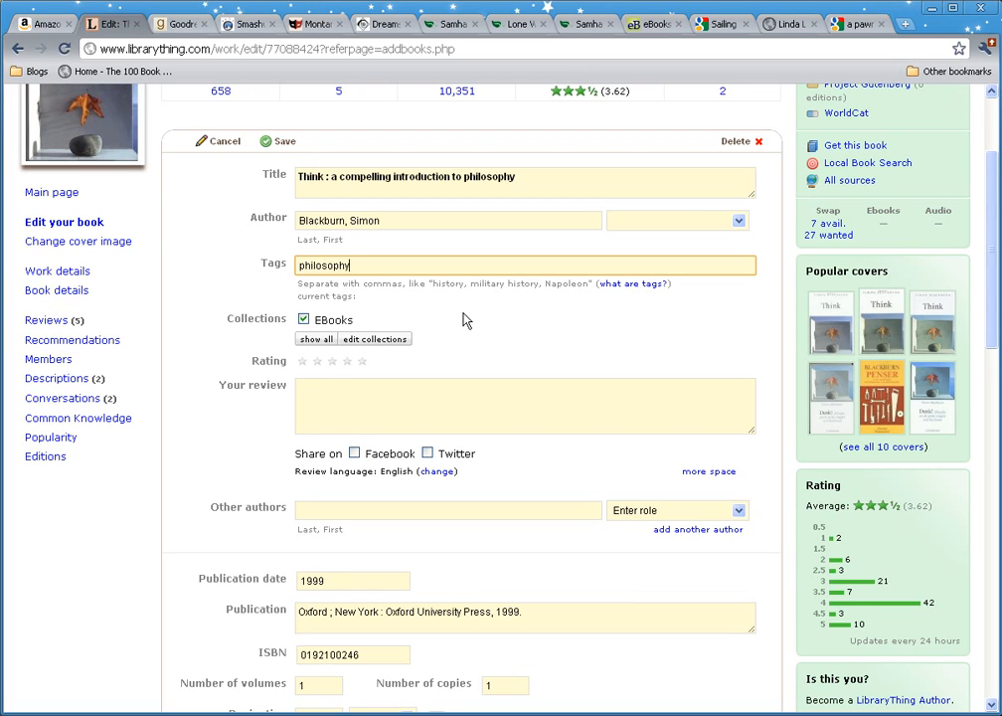
left_click(313, 343)
left_click(303, 335)
left_click(303, 319)
left_click(304, 335)
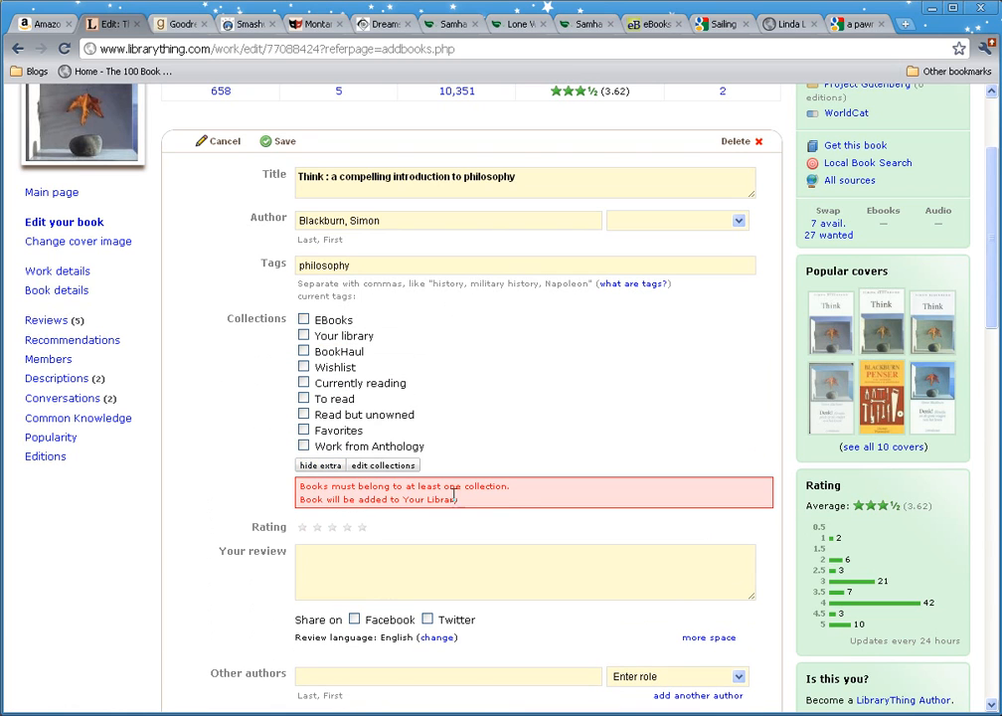
left_click(302, 337)
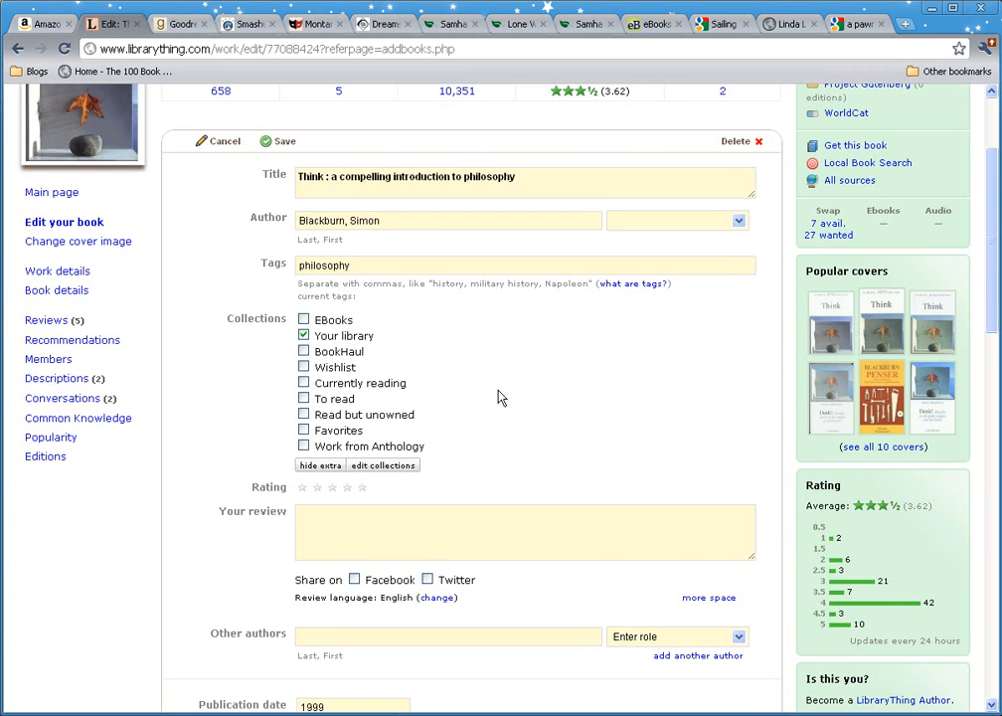
Examine the book's rating, review and other-author fields, including the list of available author roles
scroll(502, 398, "down", 1)
scroll(492, 392, "down", 1)
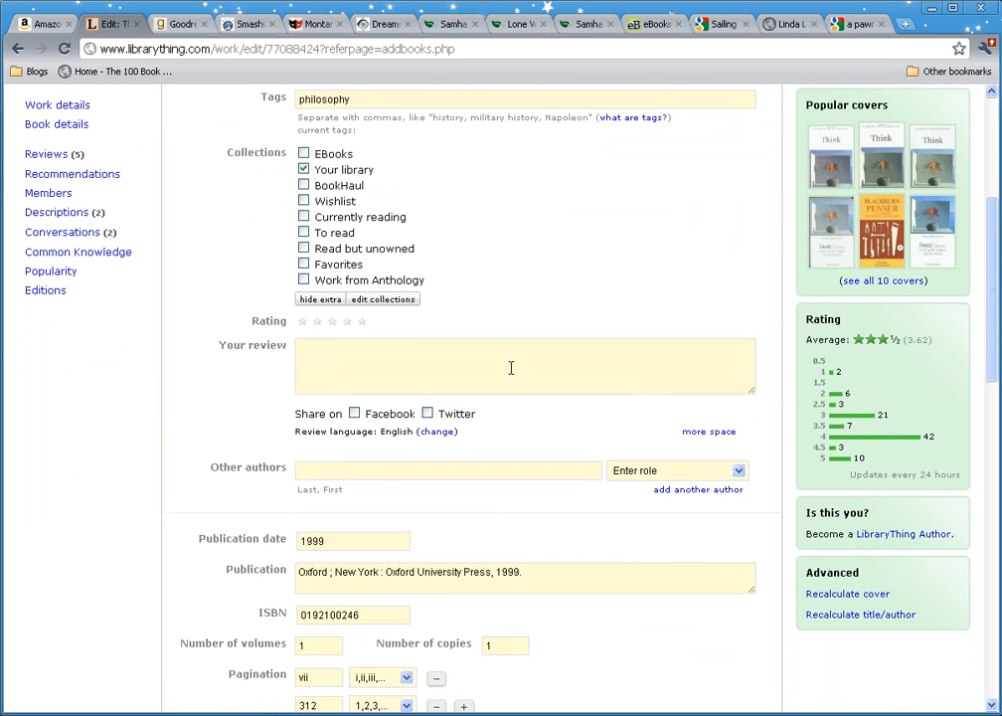
scroll(511, 368, "down", 1)
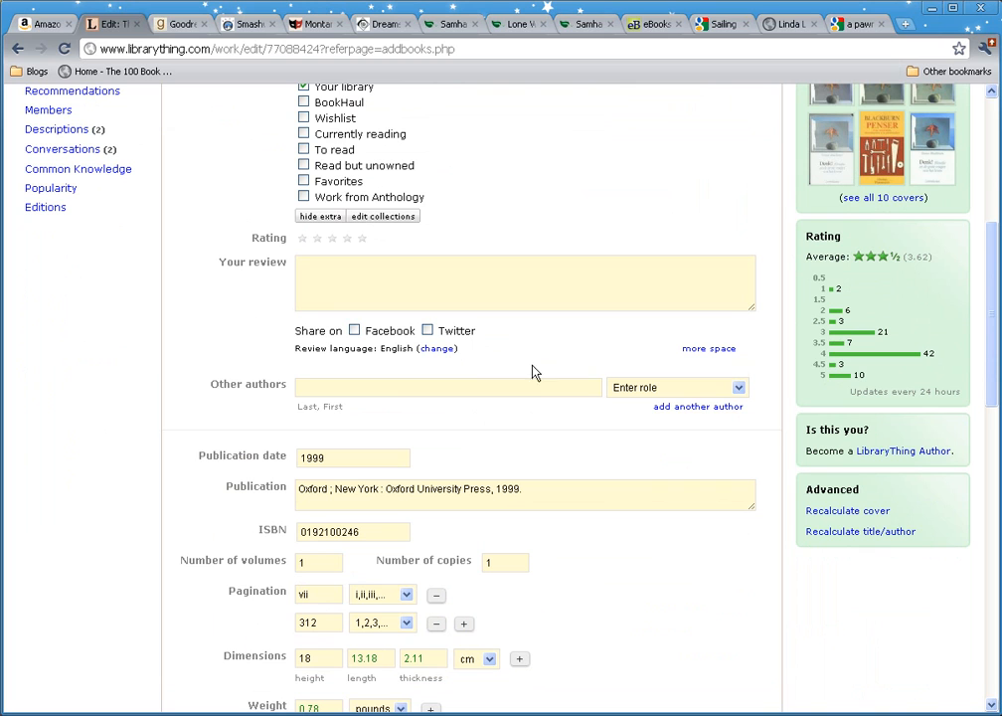
left_click(435, 389)
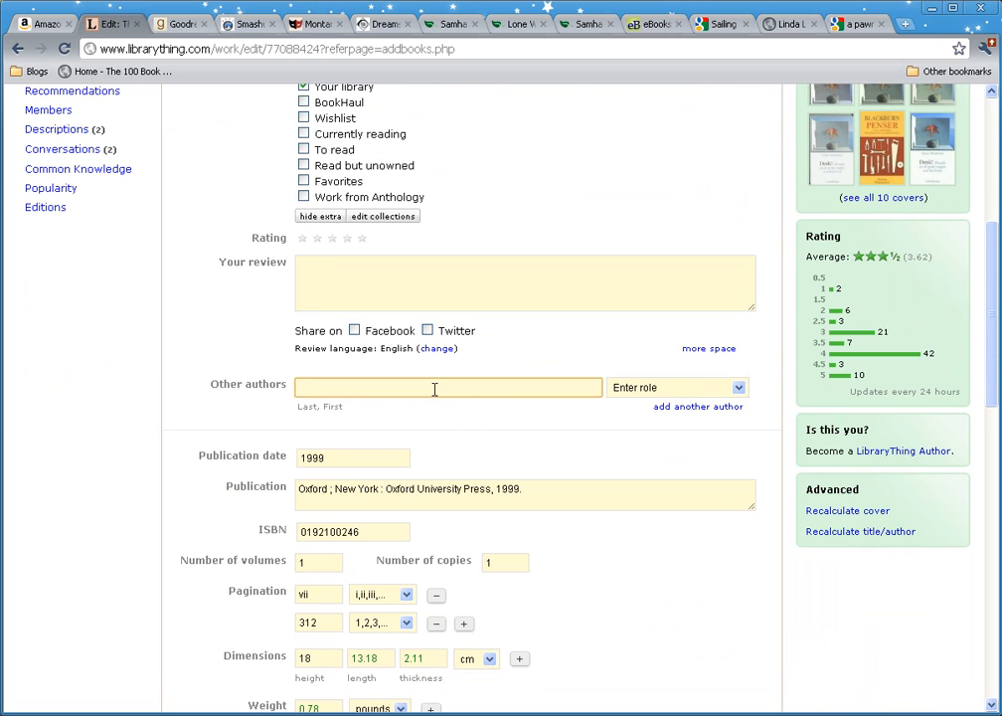
left_click(738, 388)
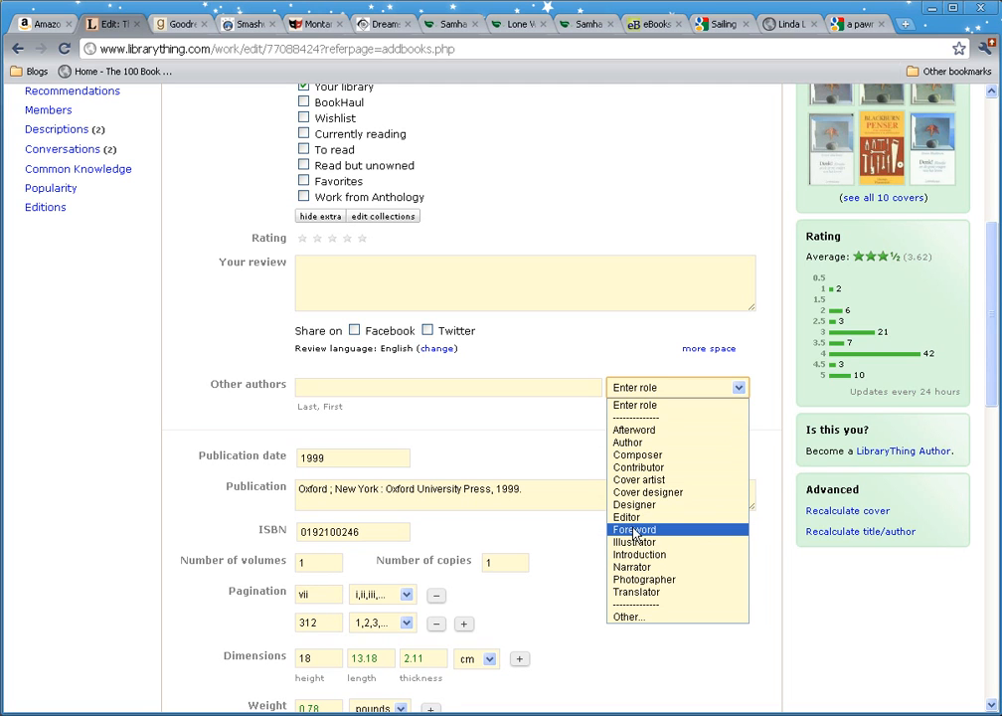
left_click(449, 432)
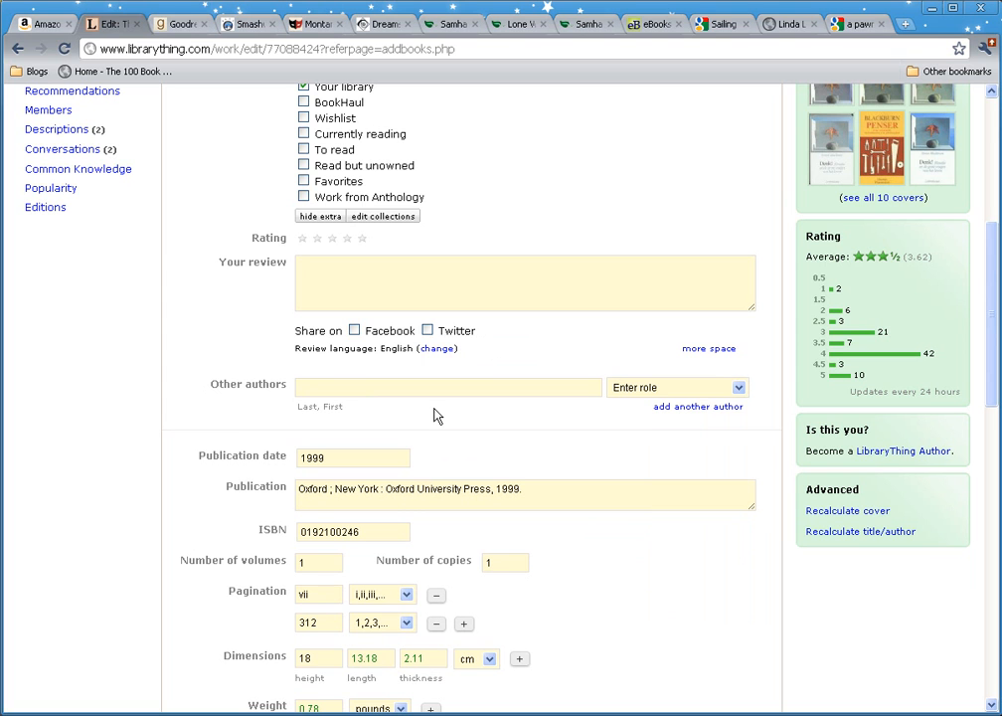
Review the book's publication, pagination, dimensions, weight, classification and language details
scroll(436, 415, "down", 2)
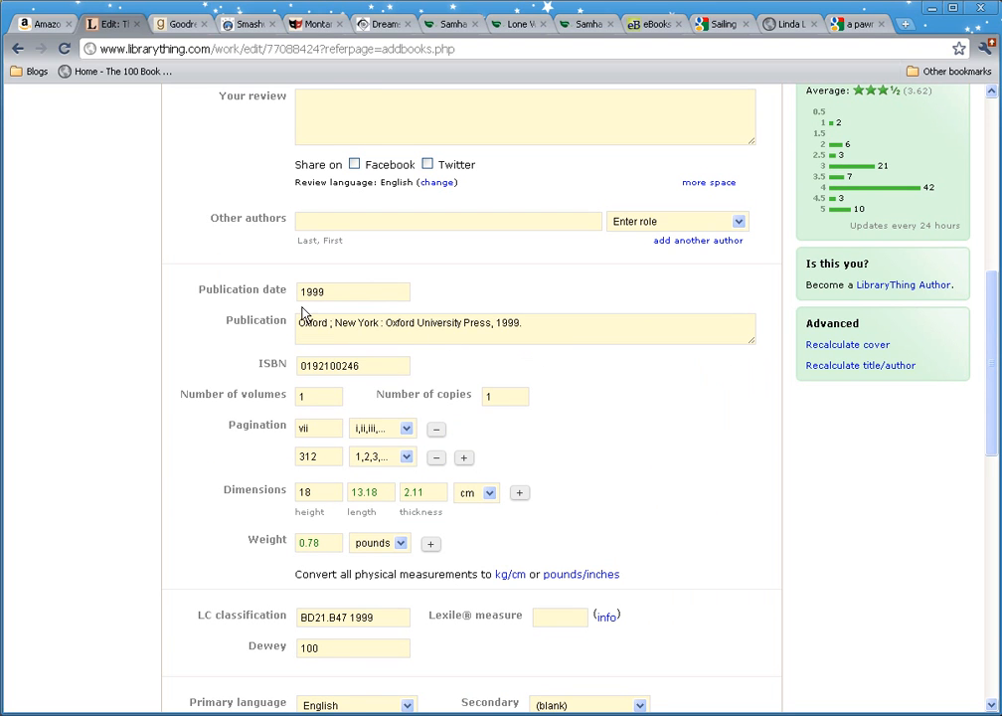
scroll(385, 291, "up", 4)
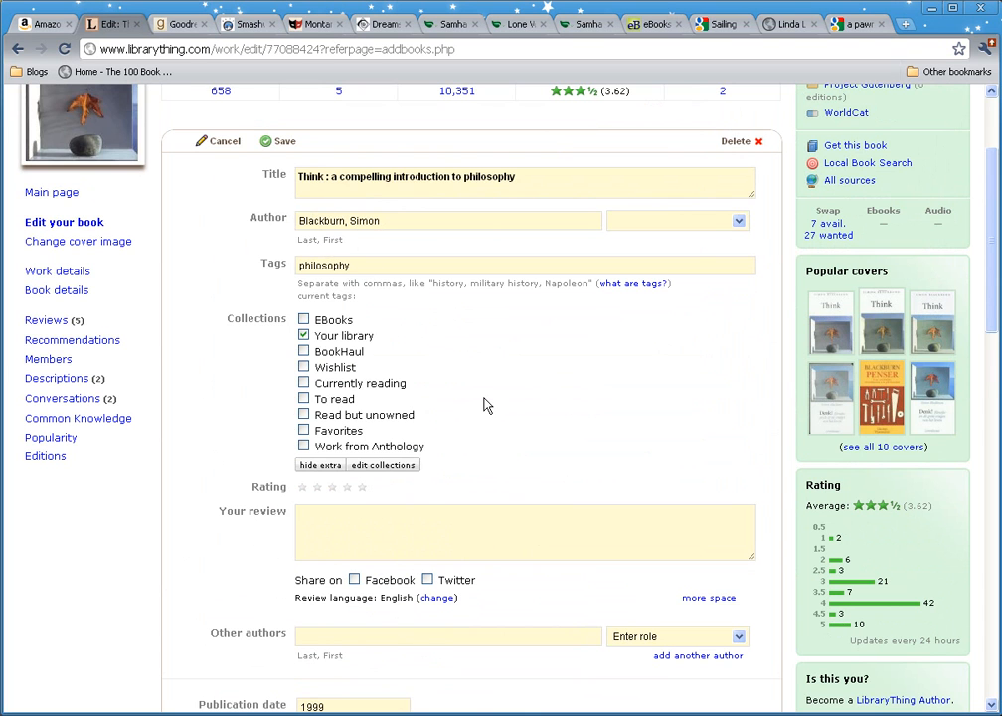
scroll(483, 405, "down", 2)
scroll(391, 269, "down", 2)
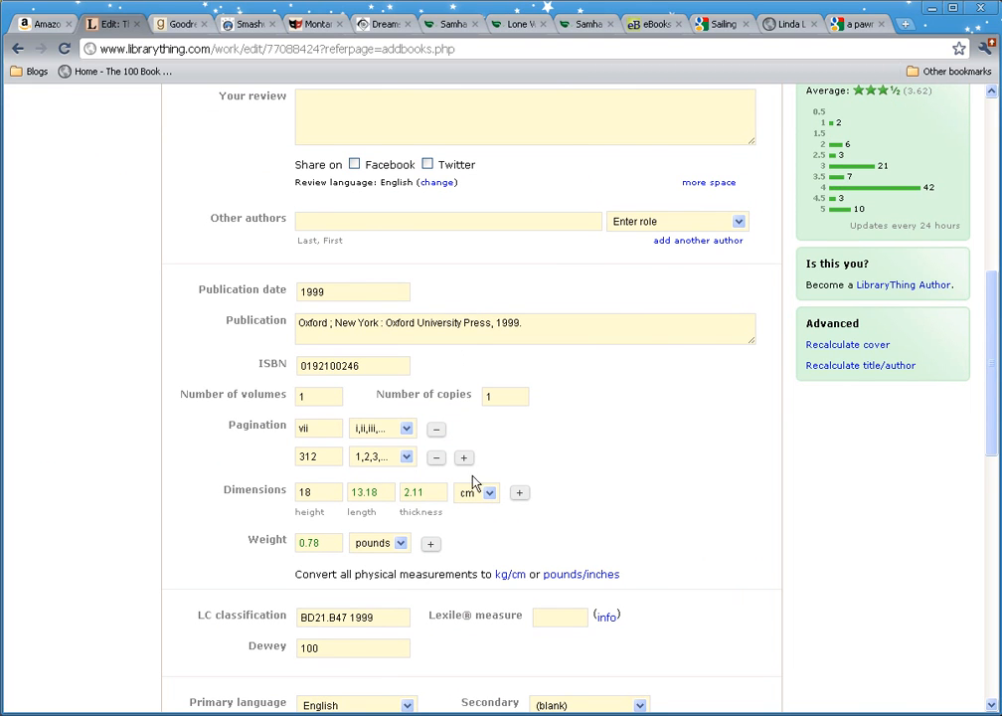
scroll(475, 476, "down", 1)
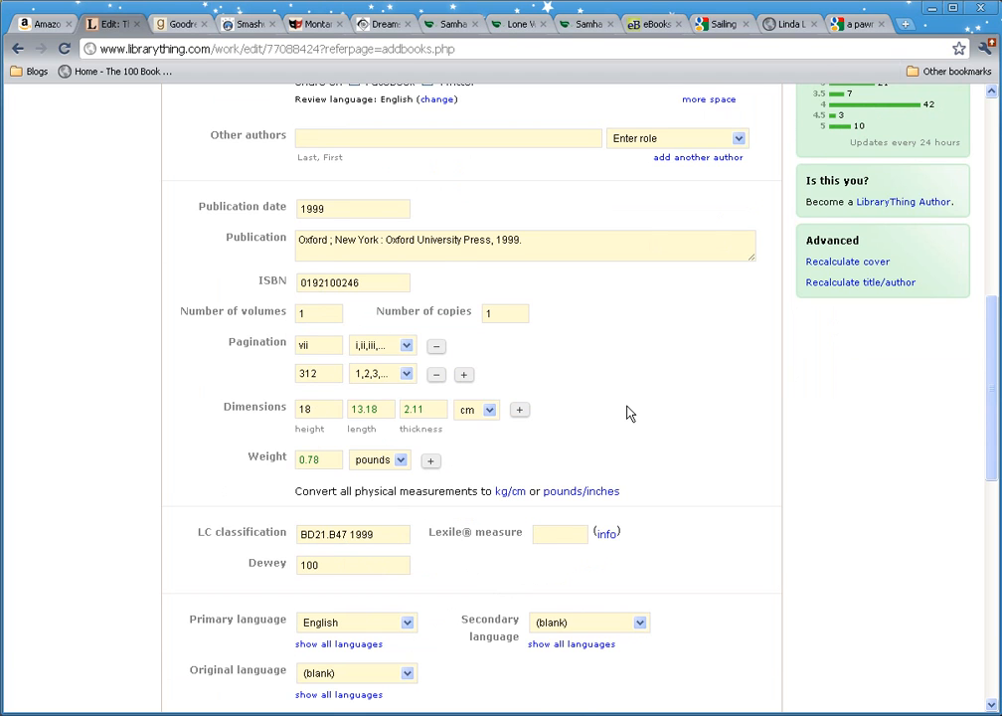
scroll(629, 412, "down", 3)
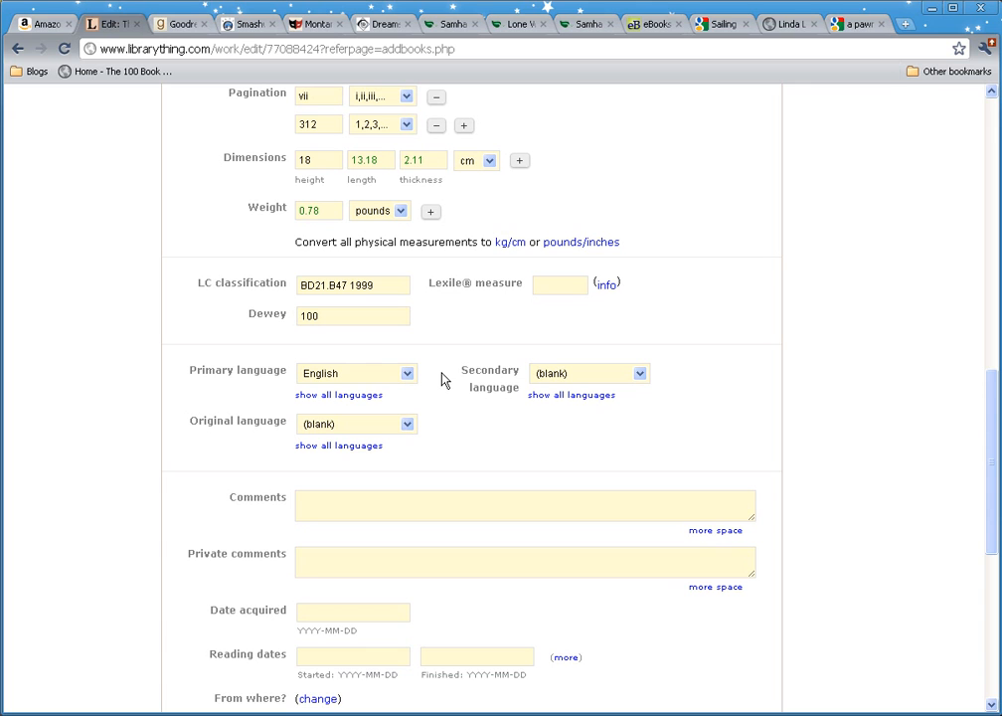
Try Greek (Ancient) as the book's original language and reset the field to blank
left_click(407, 426)
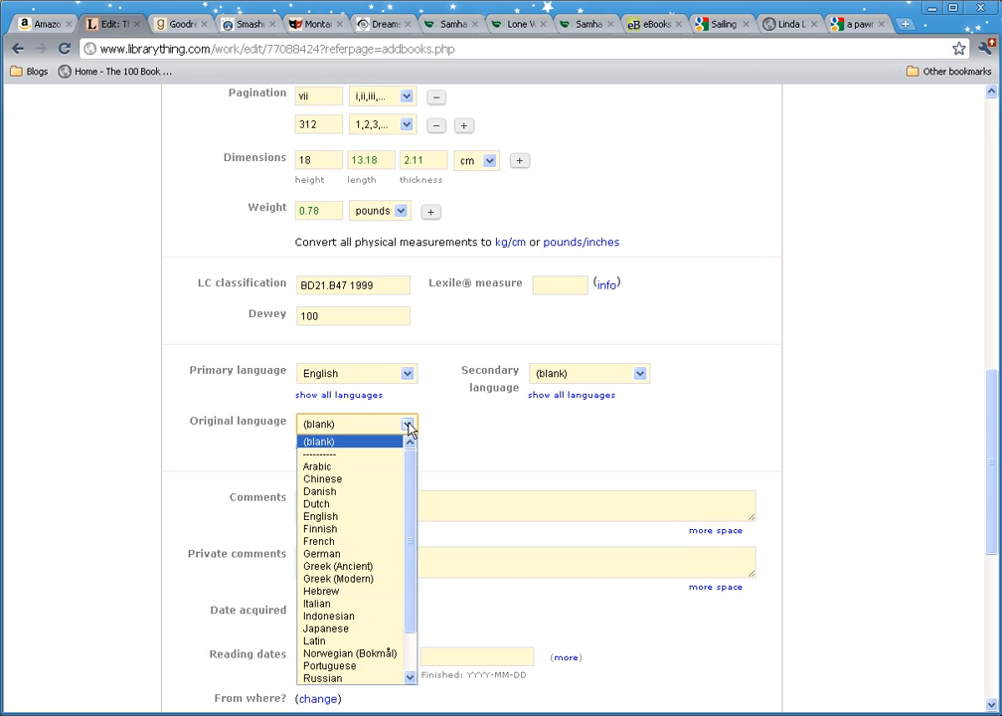
left_click(376, 566)
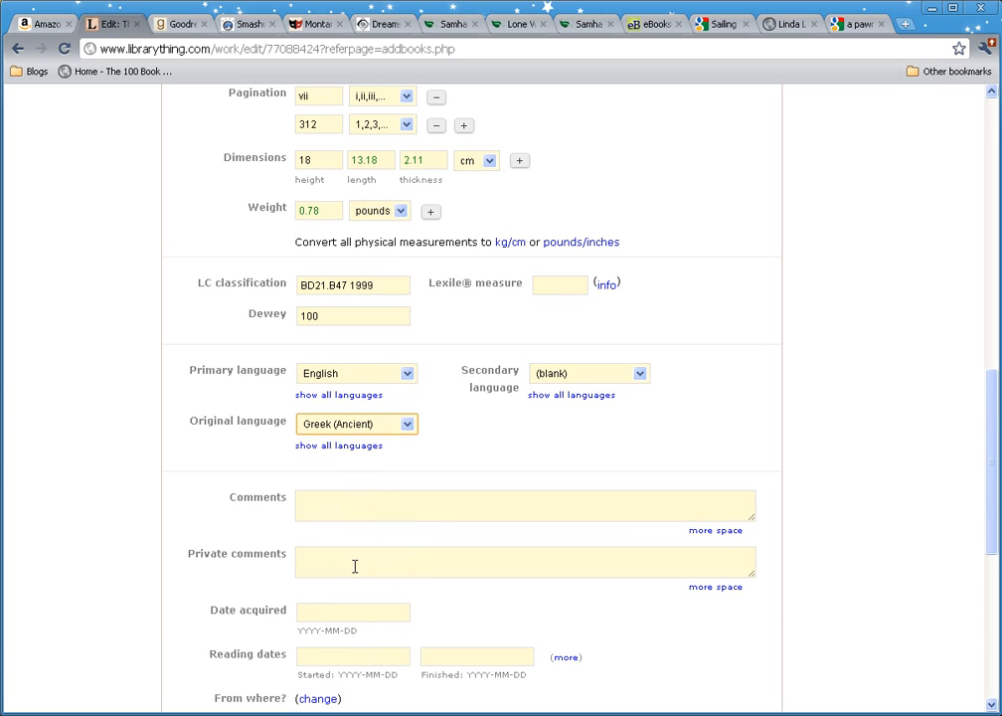
left_click(408, 427)
left_click(363, 442)
scroll(487, 433, "down", 2)
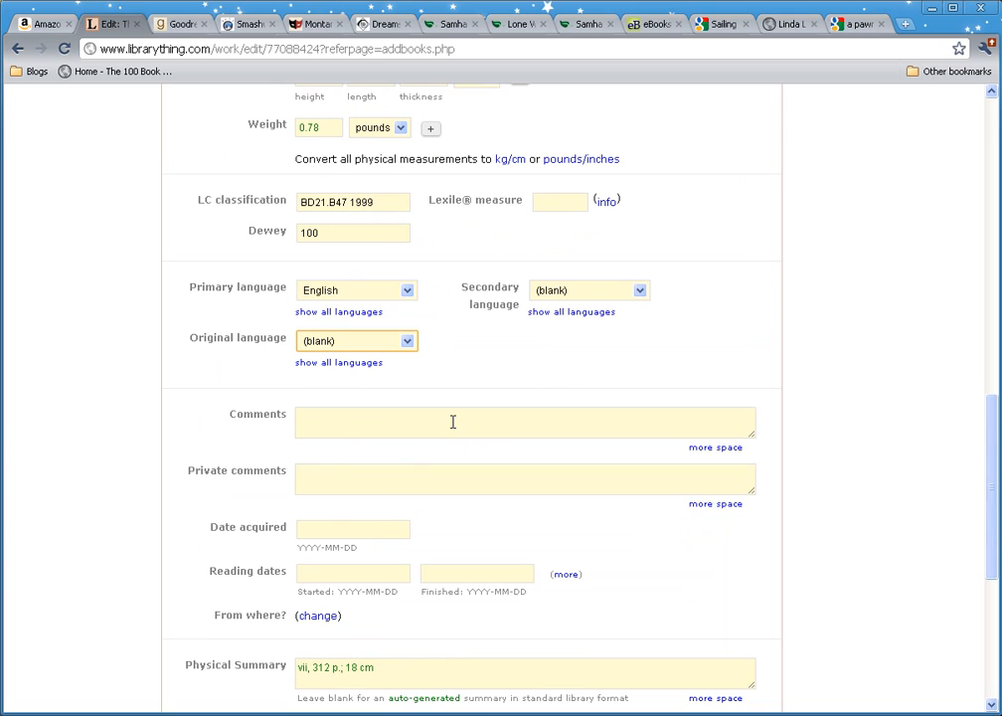
Enlarge the Comments box and place the cursor in the Private comments field
left_click(450, 422)
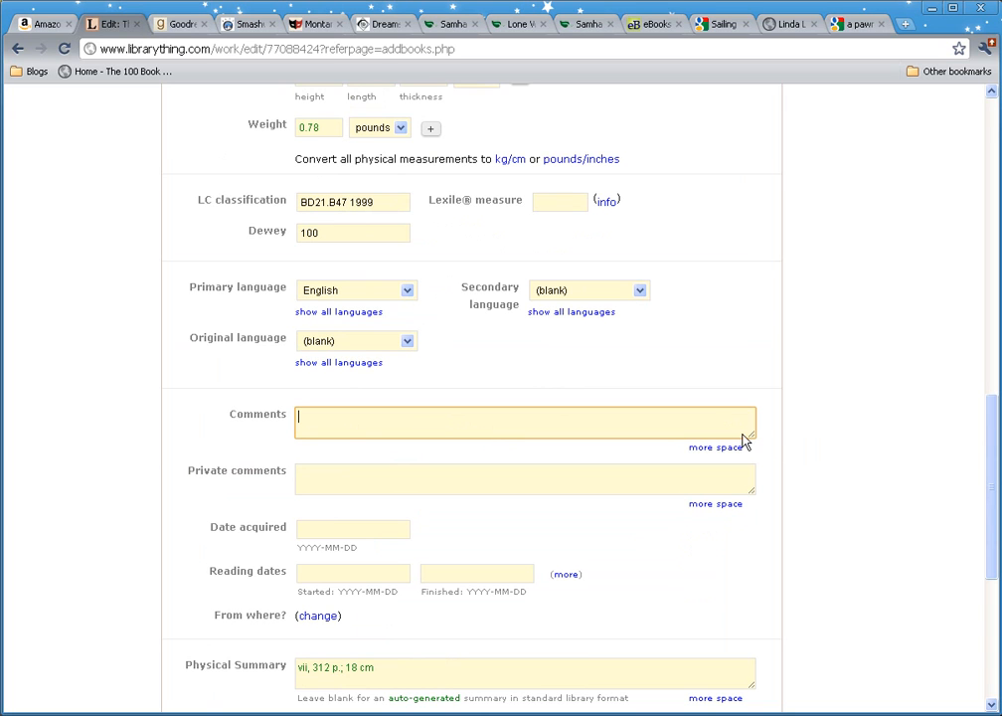
left_click_drag(753, 440, 760, 462)
left_click(429, 502)
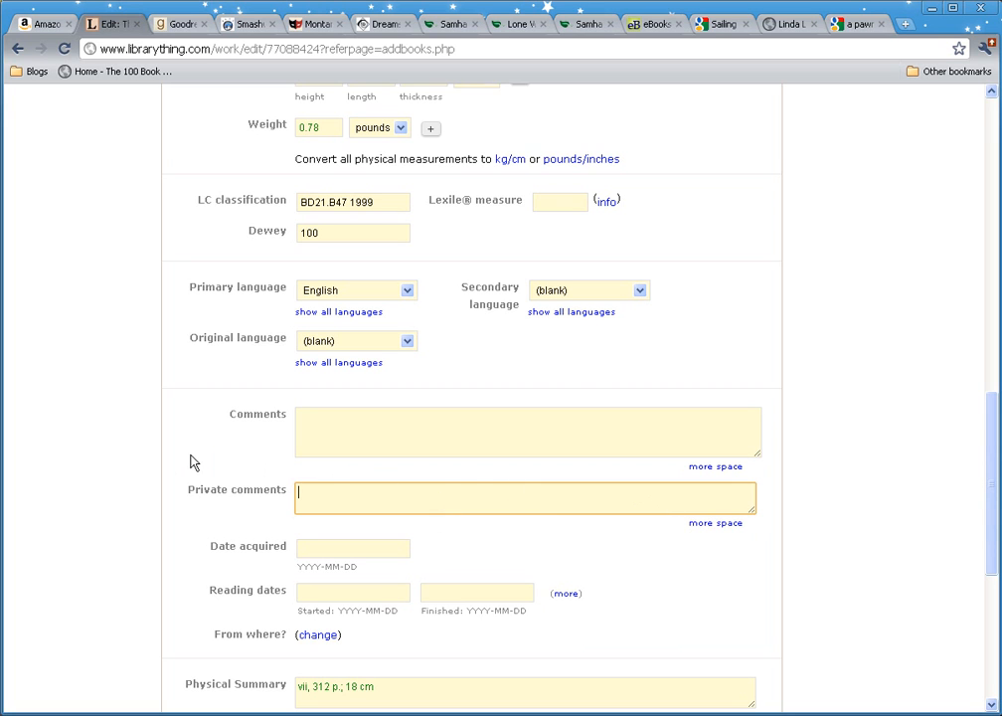
Set the book's date acquired to 2011-08-17
scroll(189, 460, "down", 2)
scroll(192, 461, "down", 2)
key("Tab")
type("20")
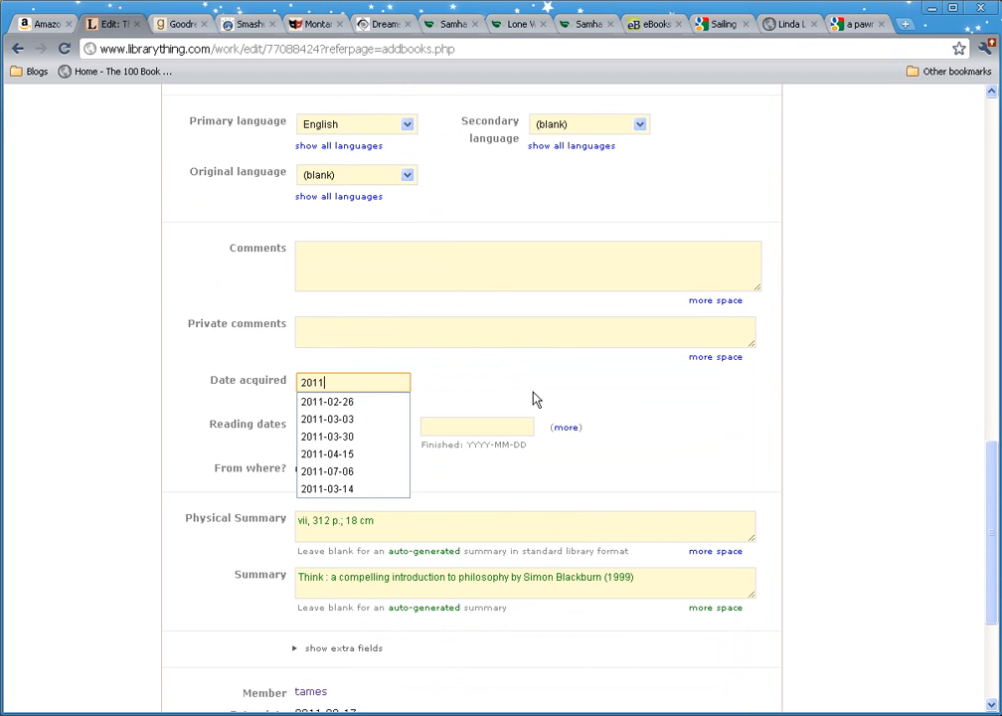
type("11-08-174")
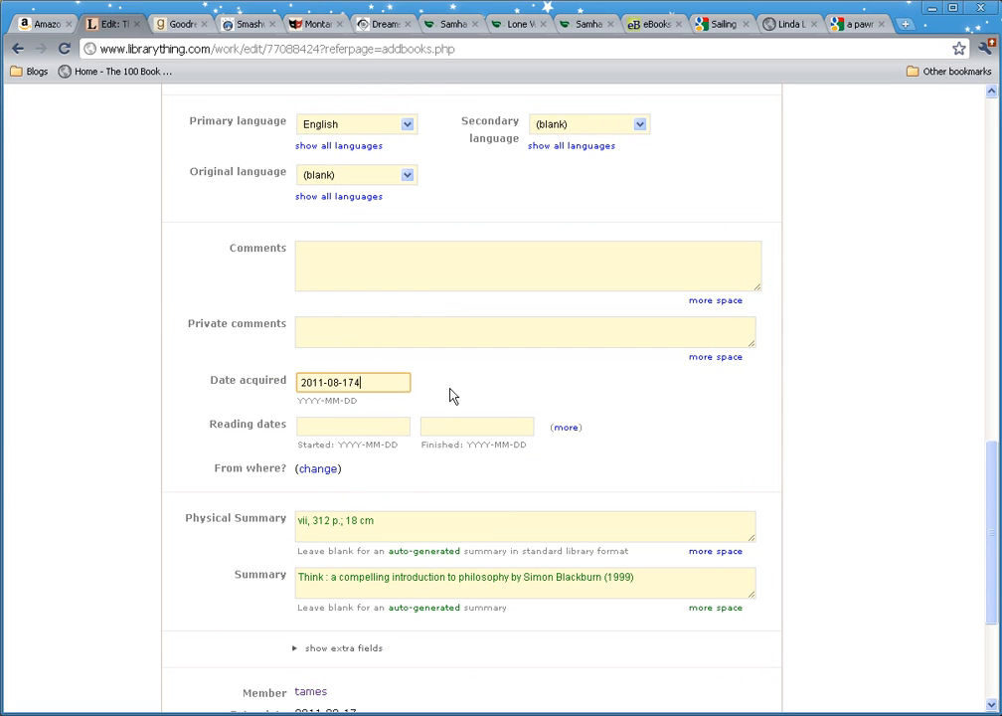
key("BackSpace")
left_click(457, 371)
Check the started and finished reading date fields, leave them blank, and save the book's edits
scroll(458, 380, "down", 2)
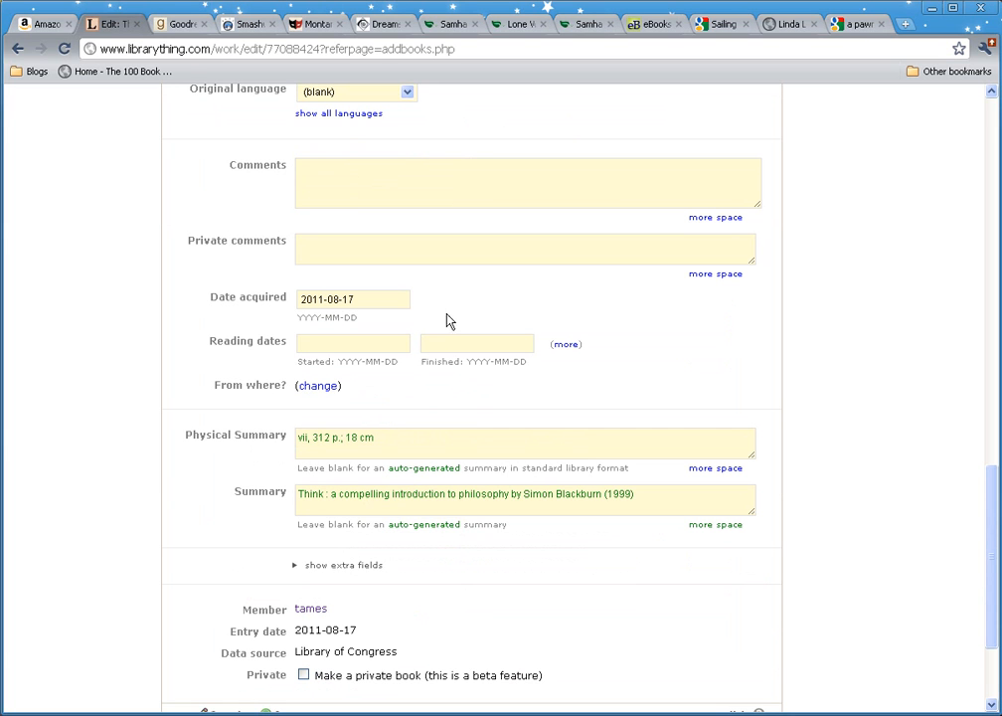
left_click(354, 341)
left_click(448, 343)
scroll(540, 306, "down", 2)
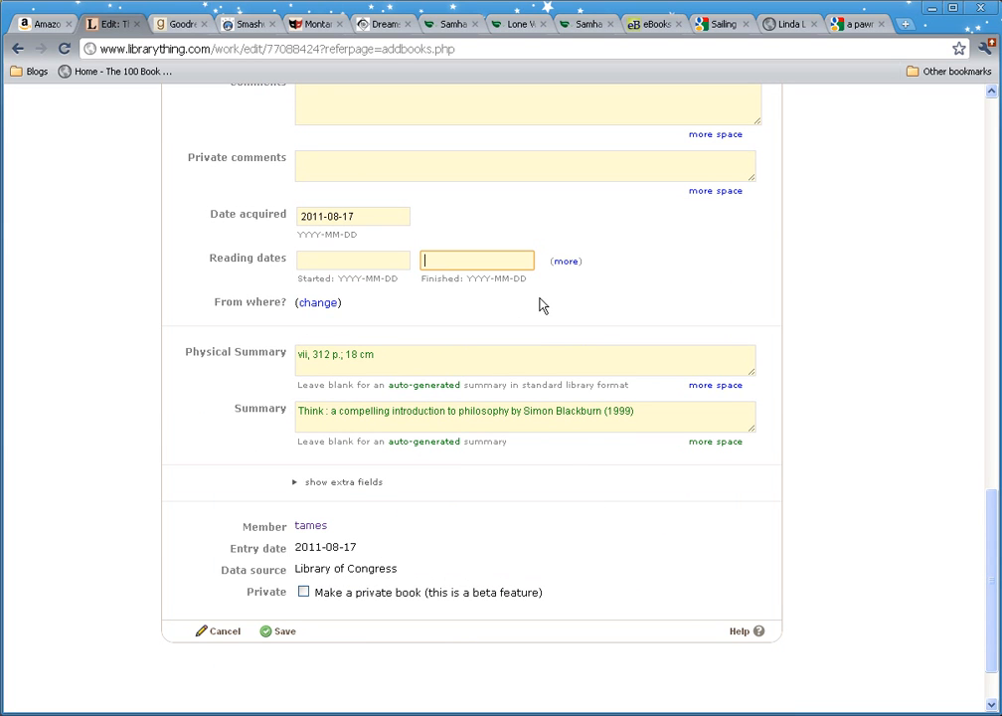
left_click(282, 631)
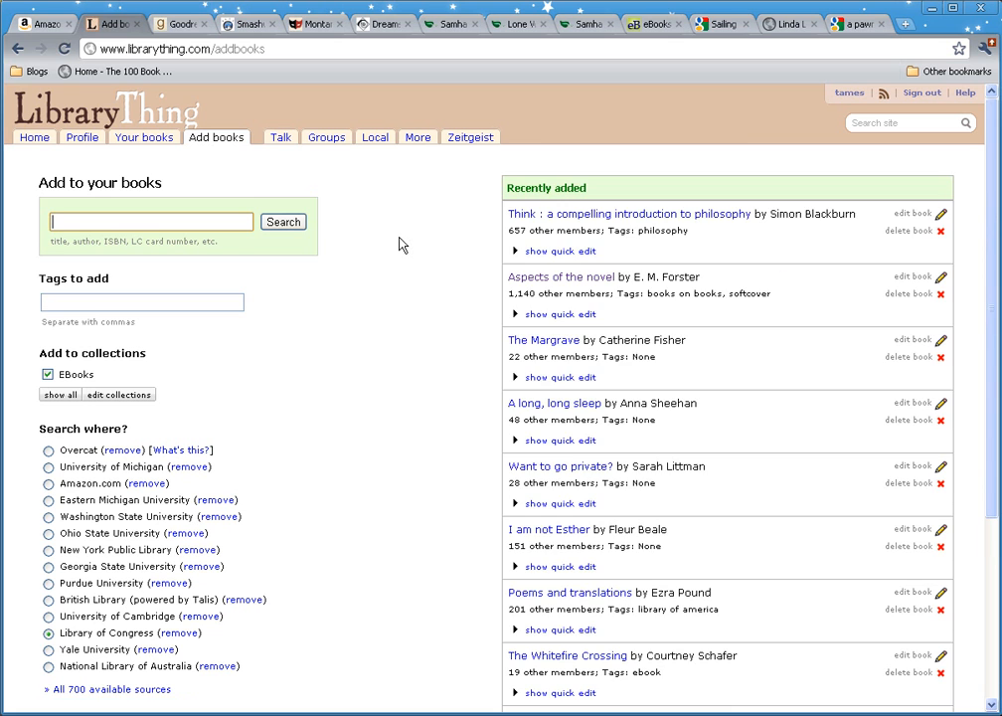
Reopen the Think book for editing and examine its cover options, including member-uploaded, Amazon and blank covers
left_click(911, 213)
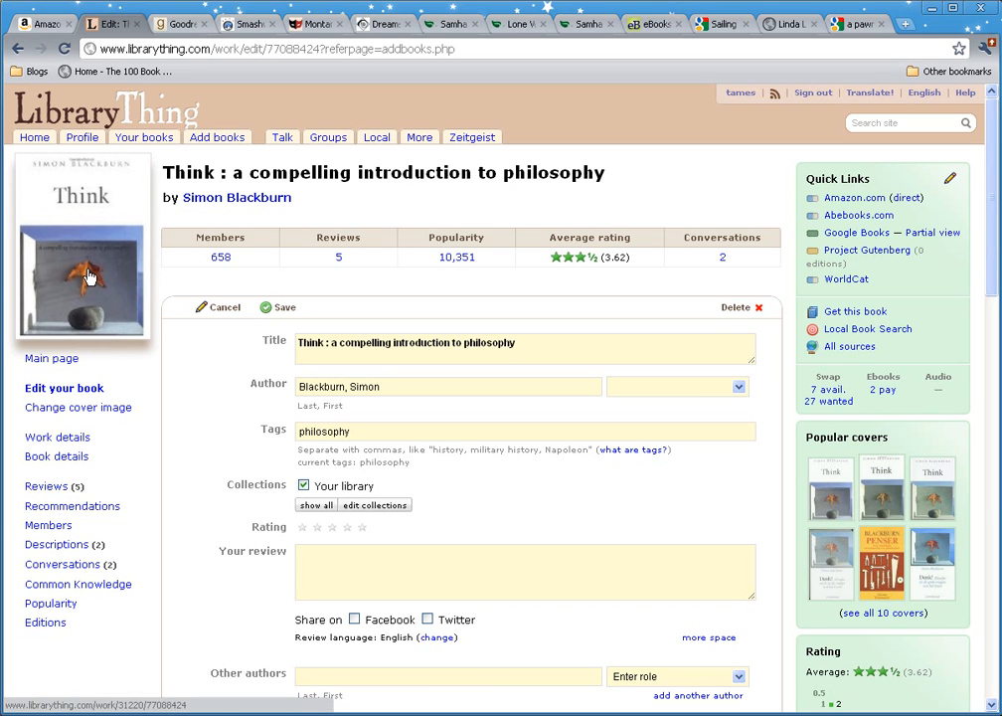
left_click(77, 409)
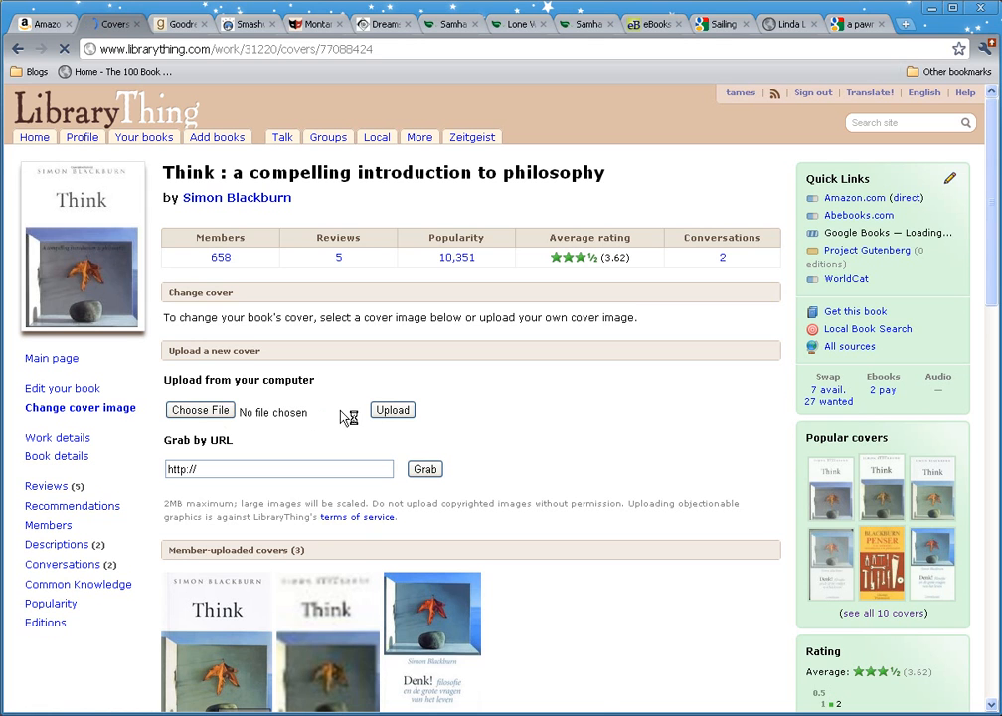
scroll(490, 436, "down", 3)
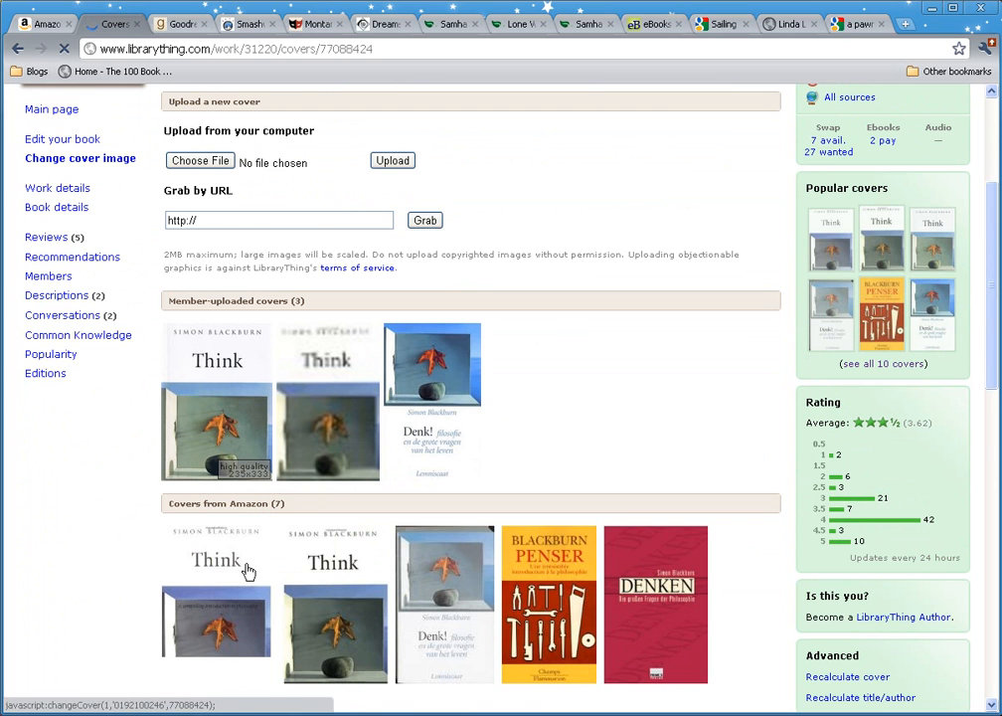
scroll(243, 537, "down", 3)
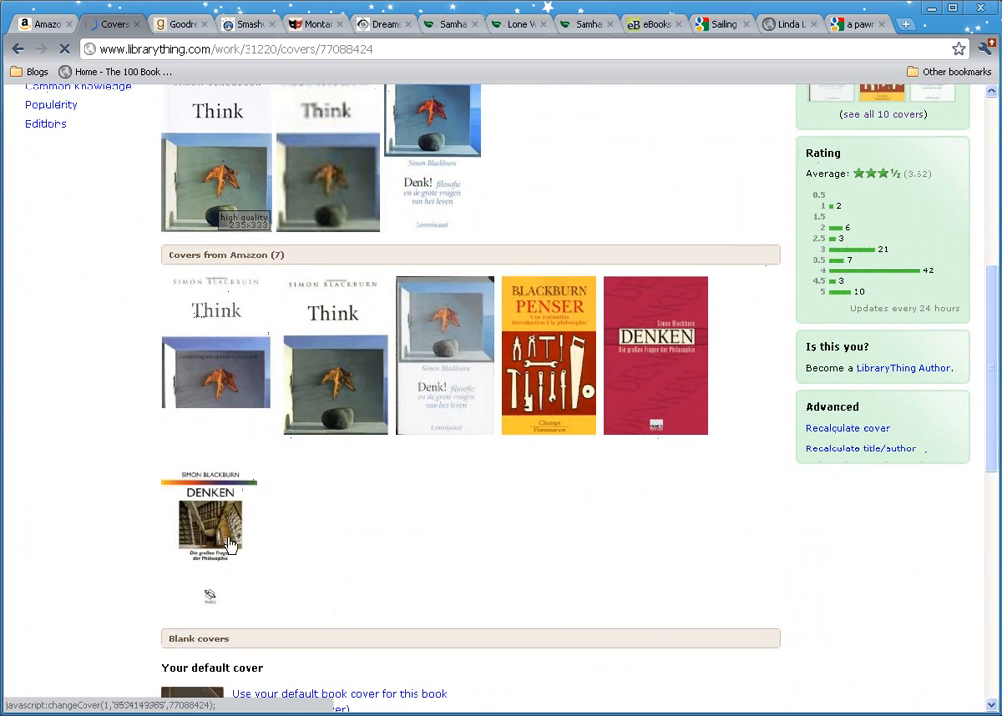
scroll(365, 519, "down", 7)
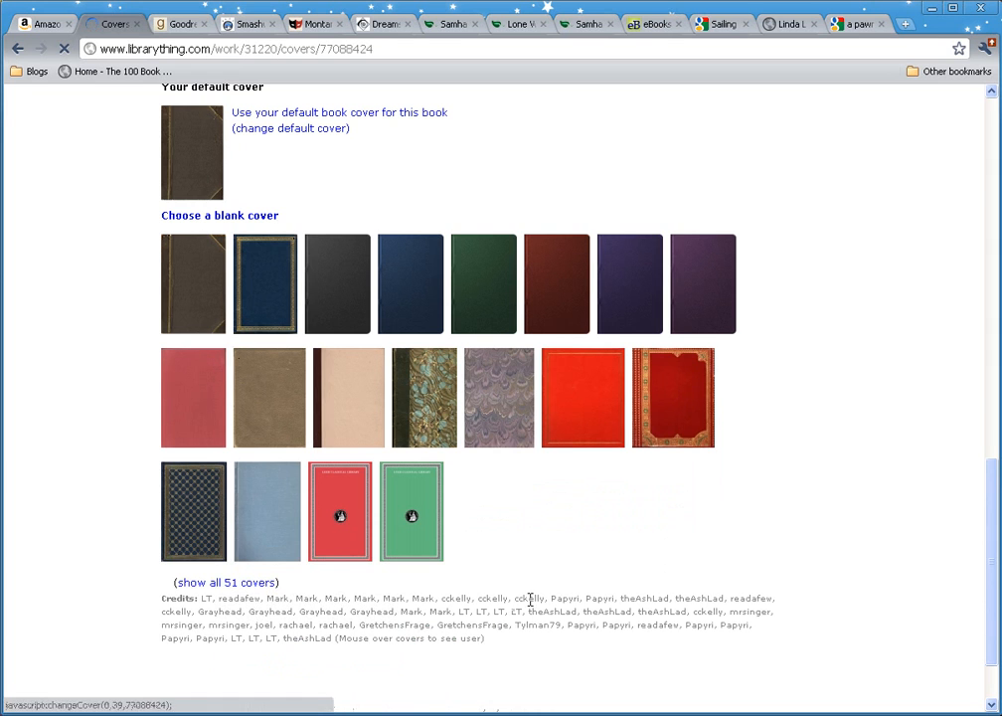
scroll(527, 460, "up", 3)
scroll(527, 459, "up", 10)
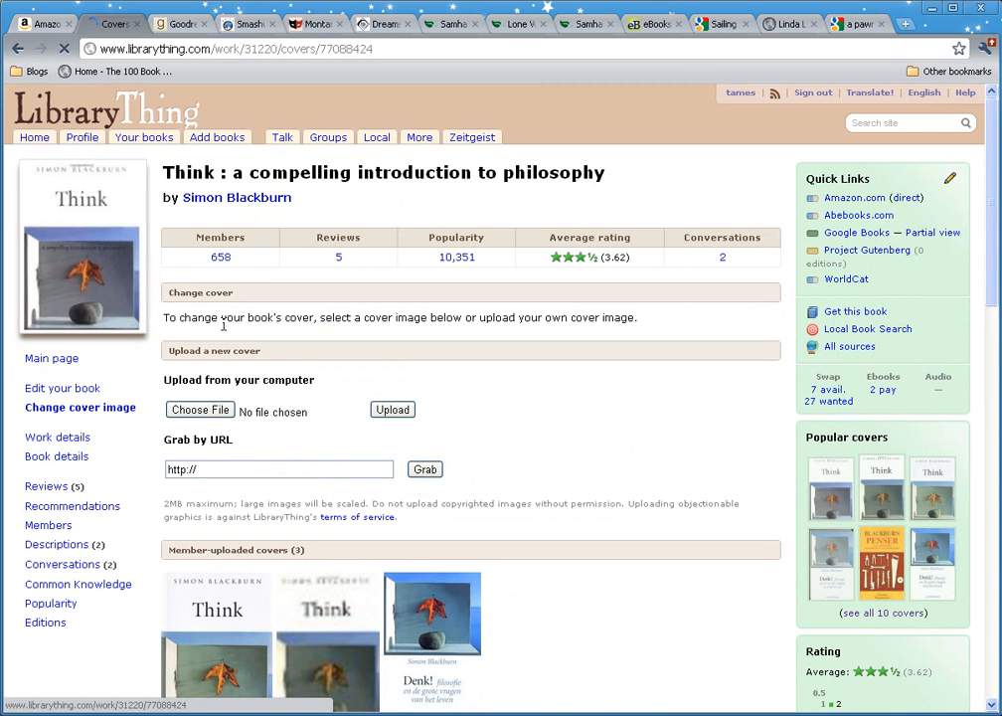
Try choosing the high-quality member-uploaded Think cover and cancel the choice
scroll(616, 547, "down", 5)
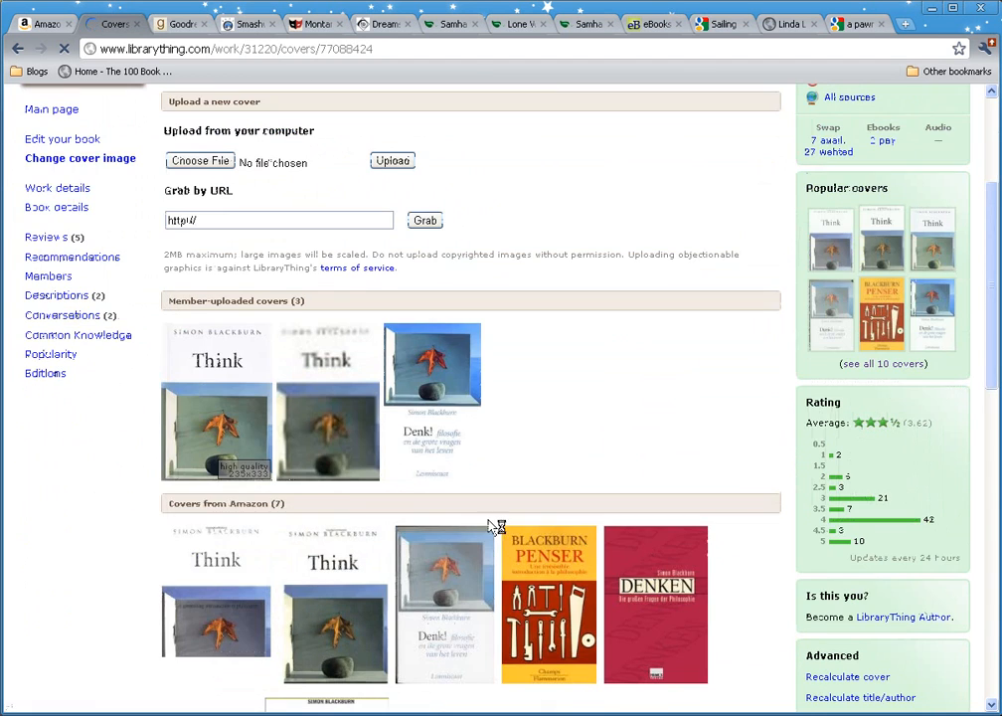
left_click(207, 449)
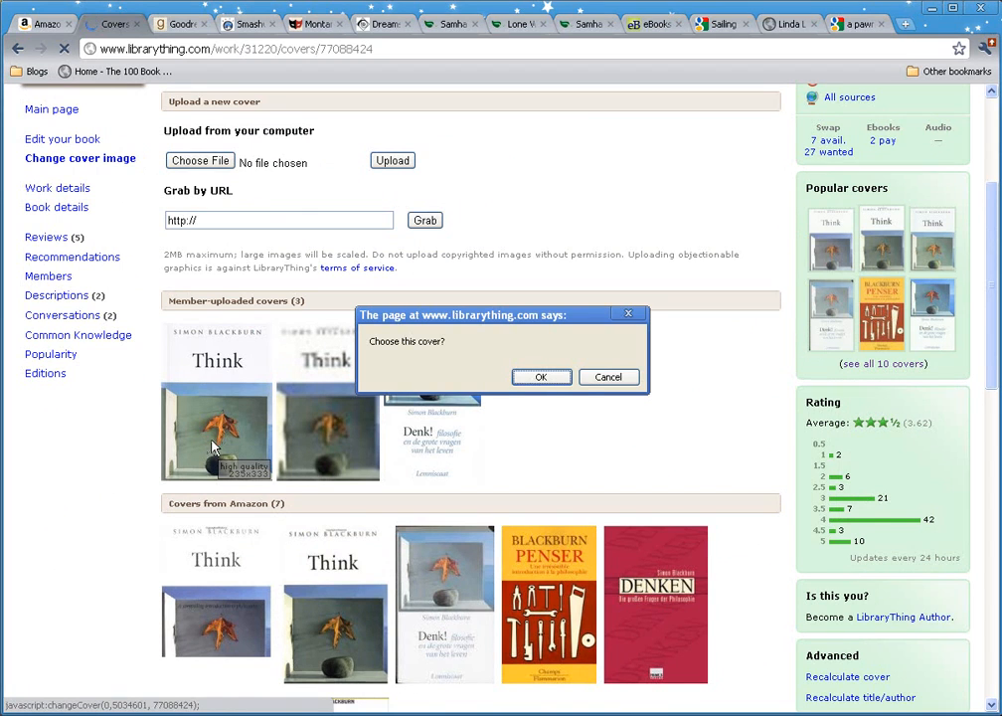
left_click(609, 378)
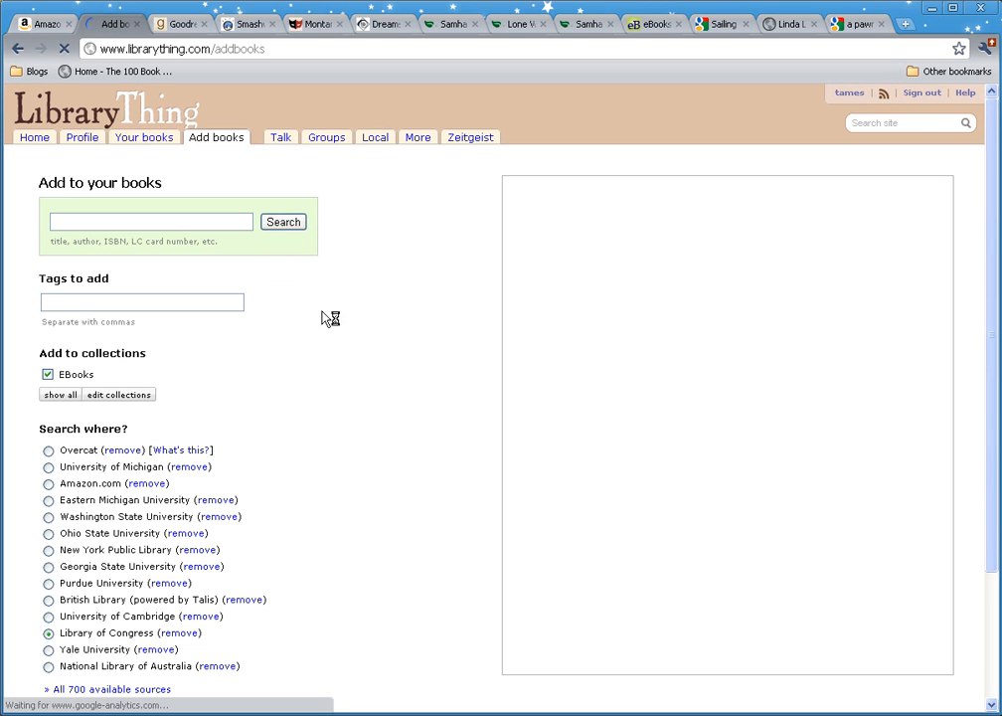
Start a manual book entry titled "The Odessy" and check the spelling suggestions for the title without applying one
scroll(369, 322, "down", 5)
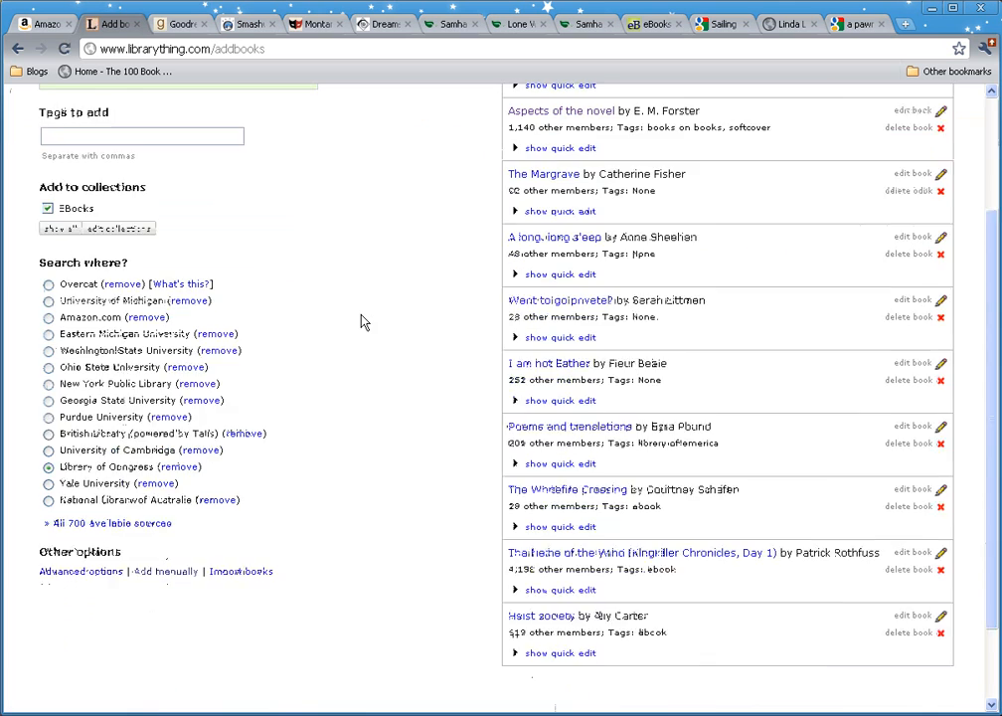
left_click(163, 471)
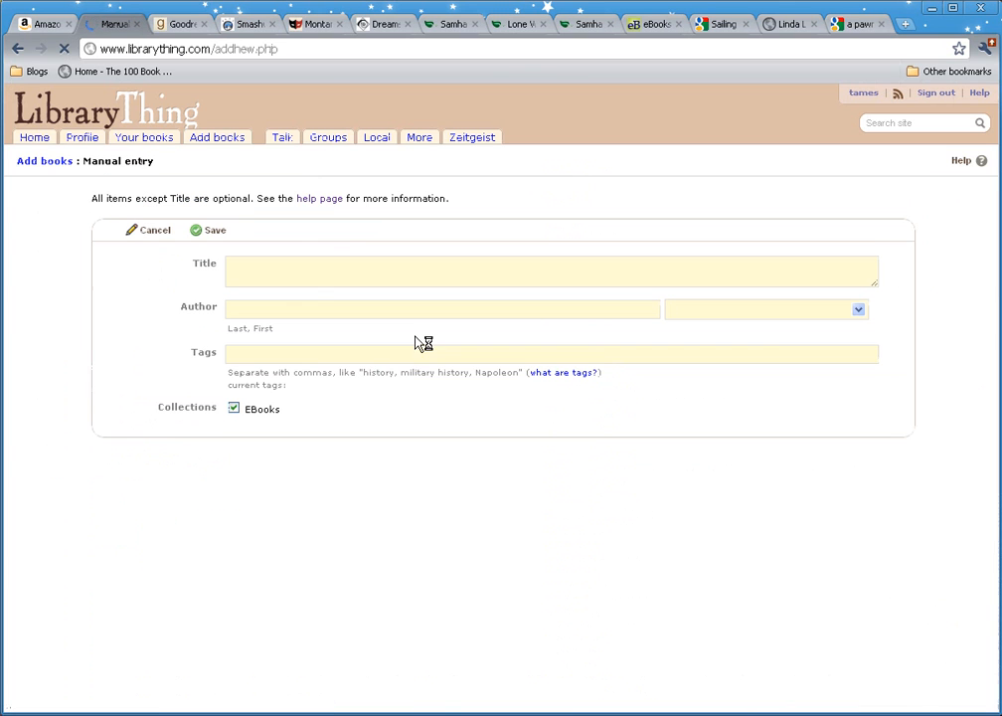
left_click(309, 266)
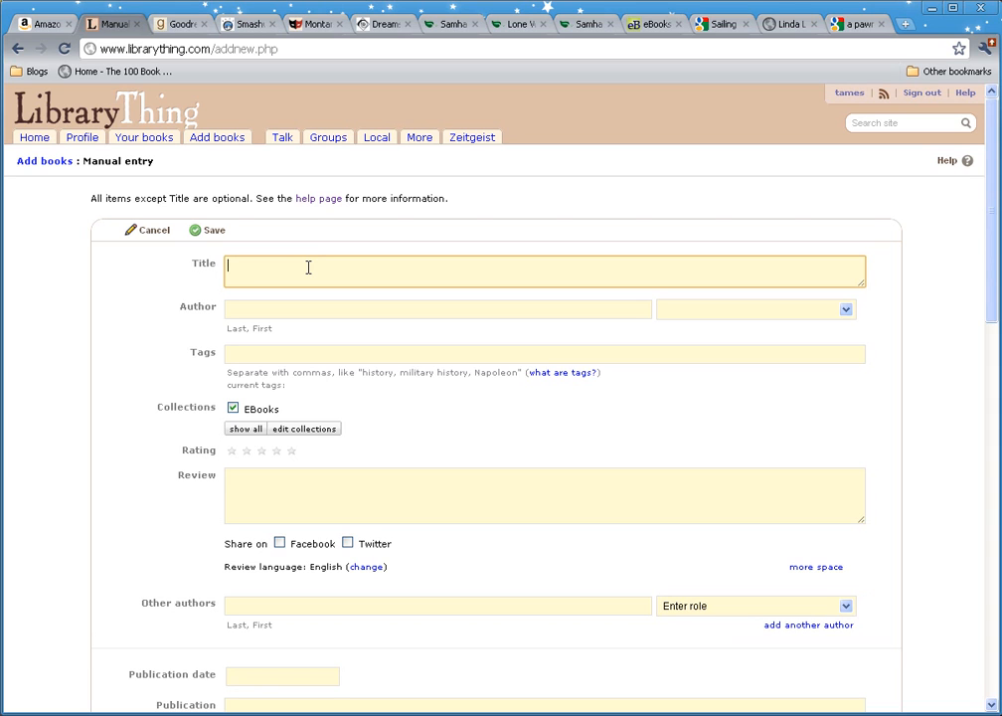
type("The Odessy")
key("Tab")
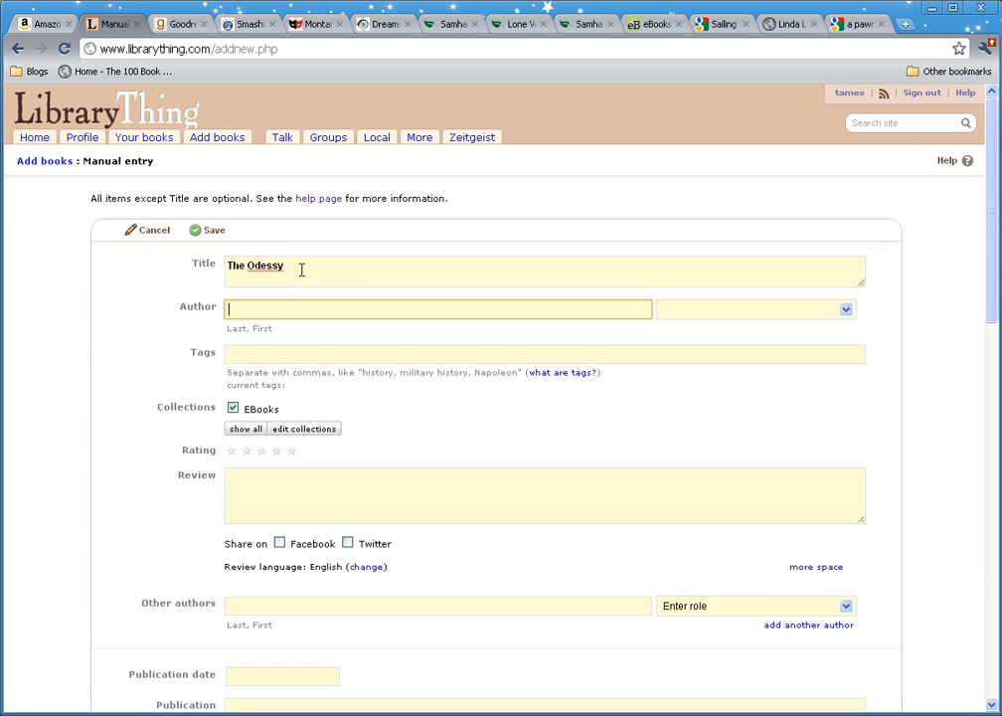
right_click(269, 267)
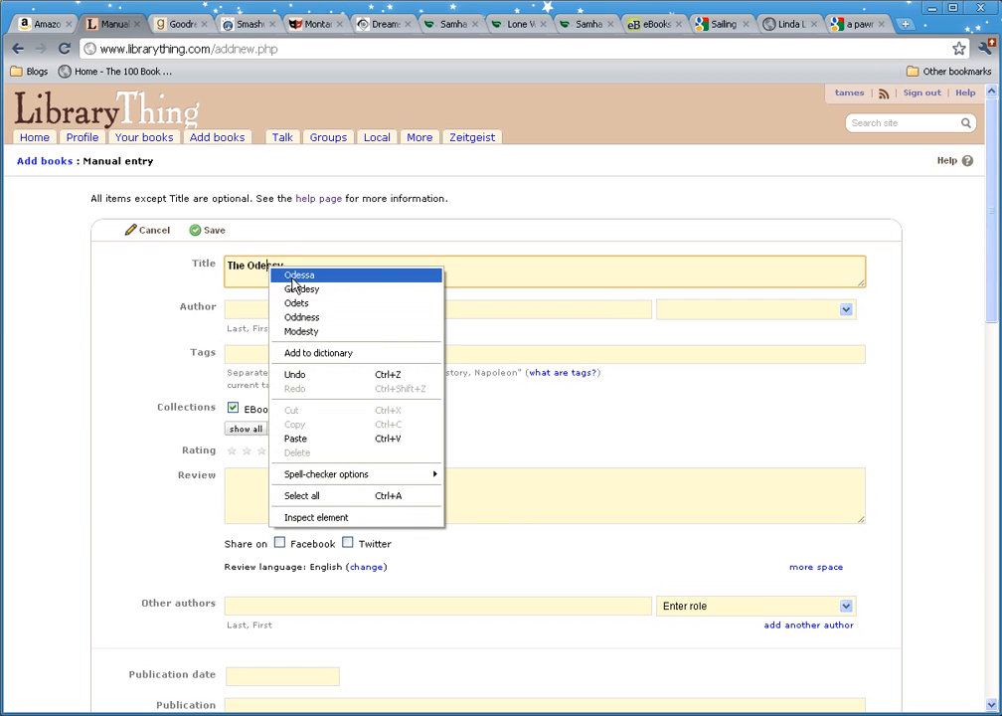
left_click(476, 279)
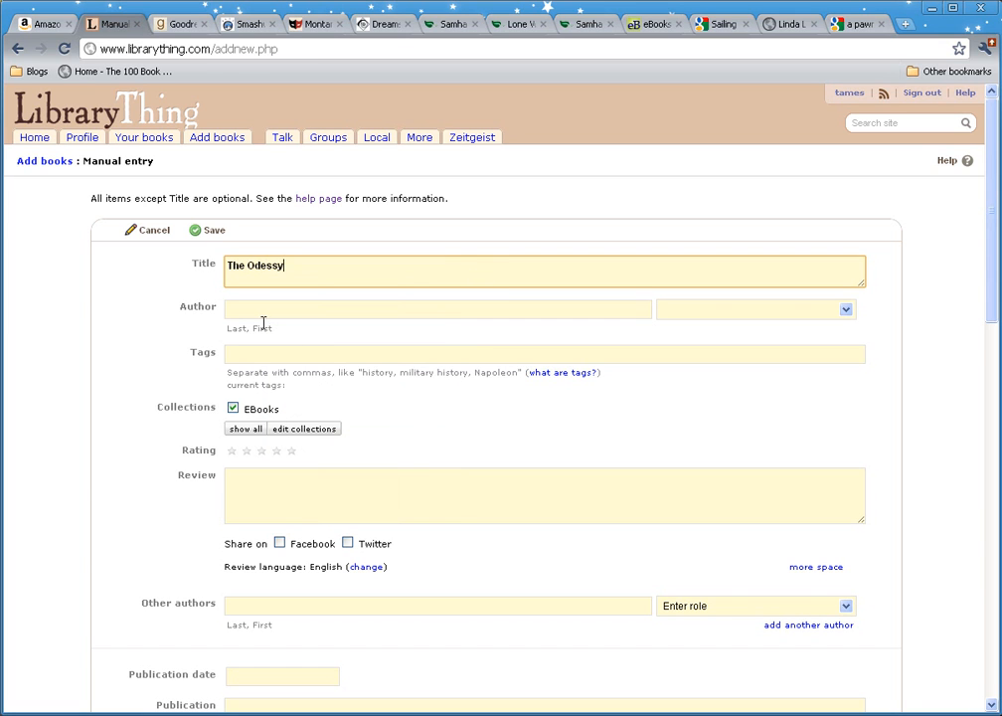
Enter Homer as the book's author and set the role to Author
left_click(438, 310)
type("Homer")
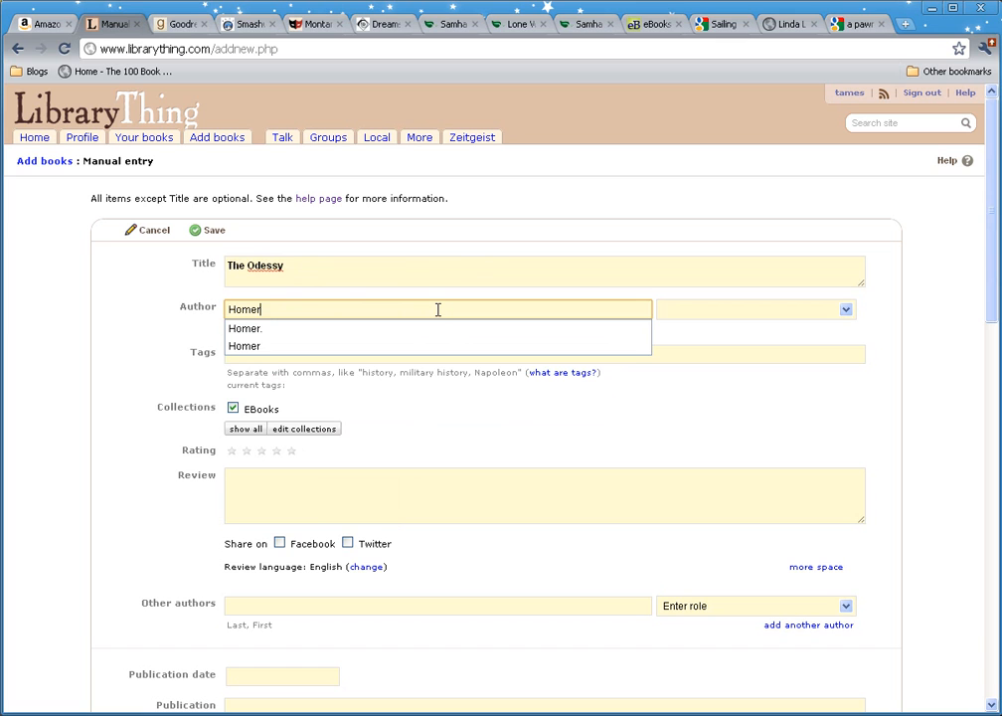
key("Tab")
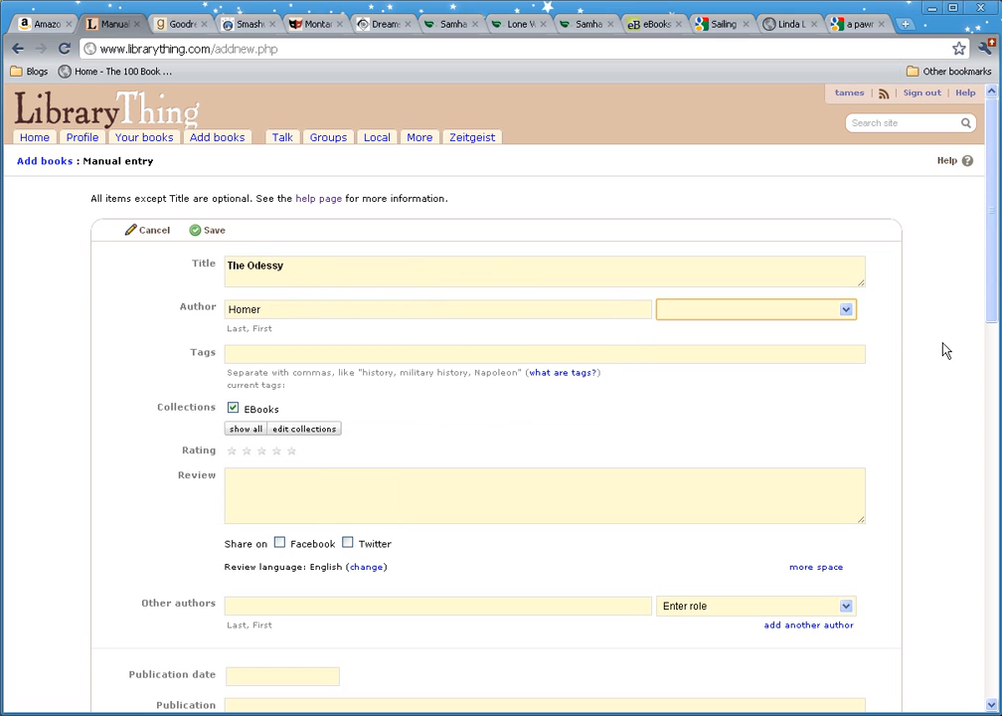
left_click(844, 310)
left_click(701, 360)
left_click(388, 271)
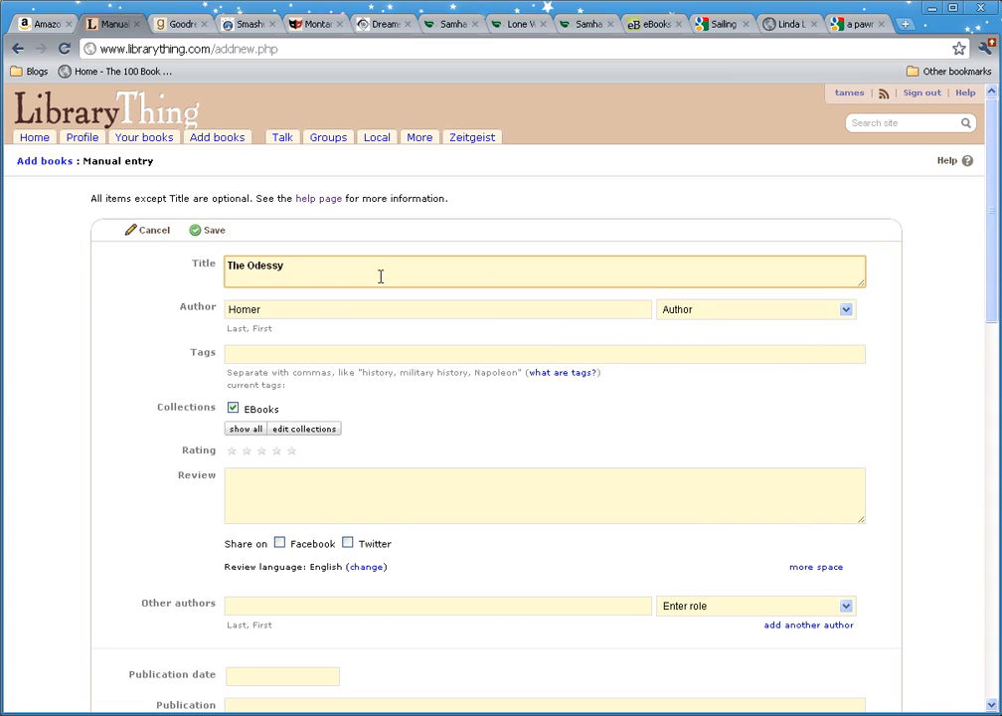
Tag the book with "Easton Press, ep100" and assign it to Your library instead of EBooks
left_click(343, 354)
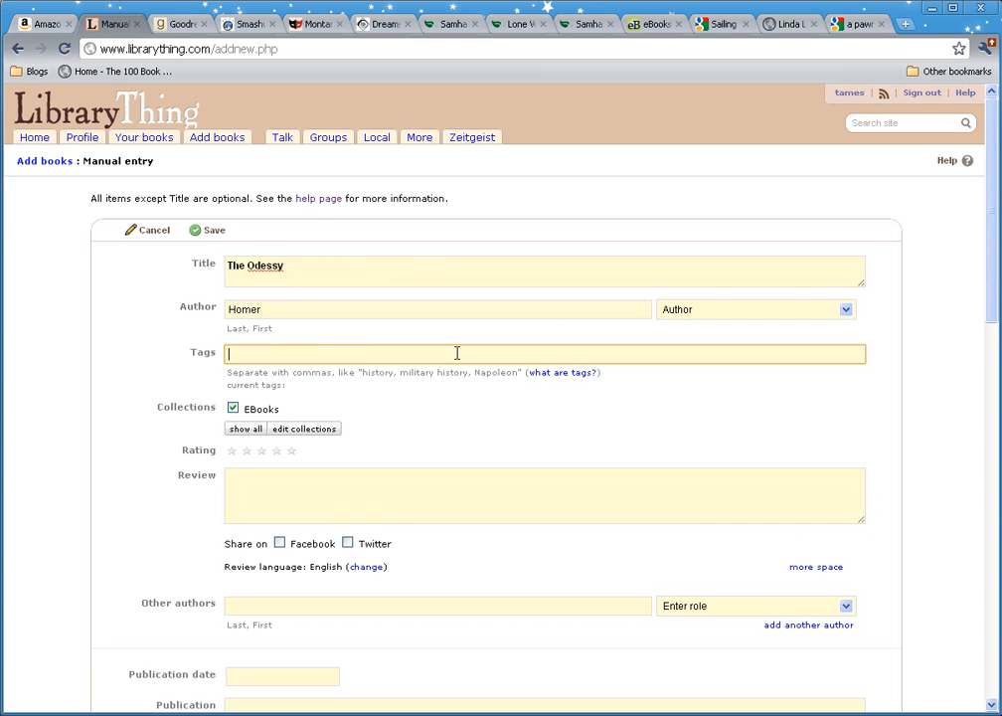
type("Eas")
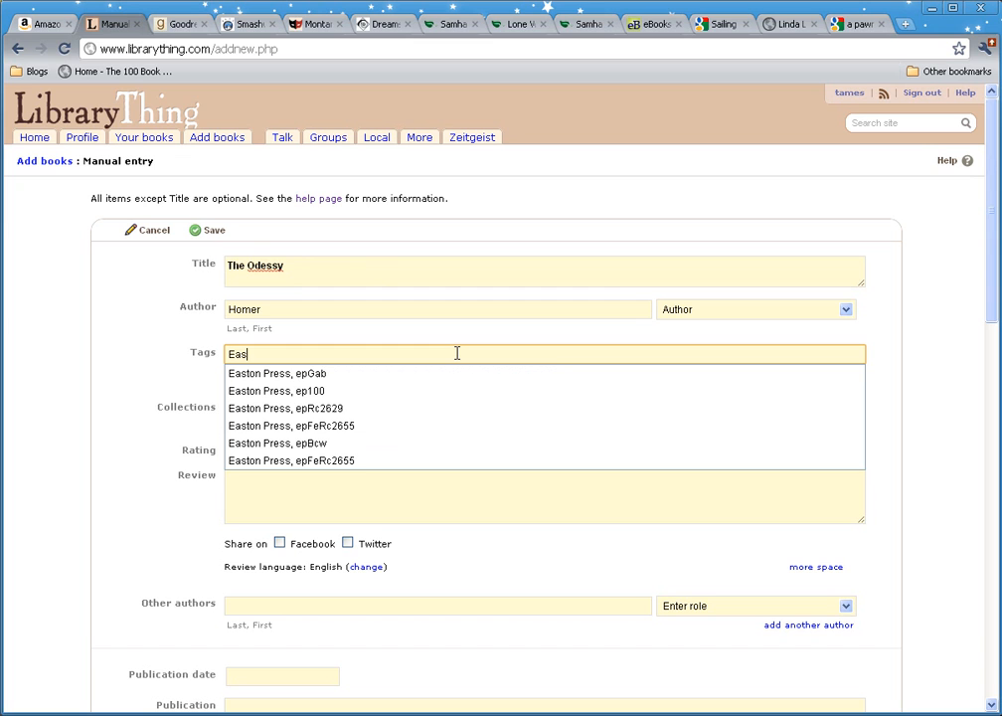
key("Down")
key("Down")
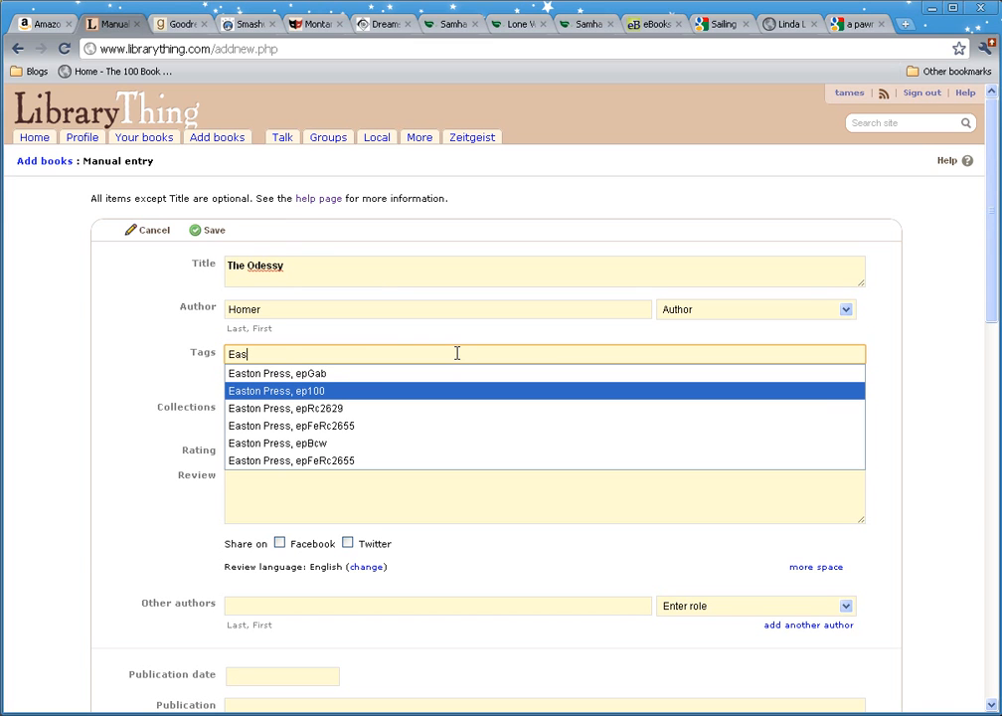
key("Return")
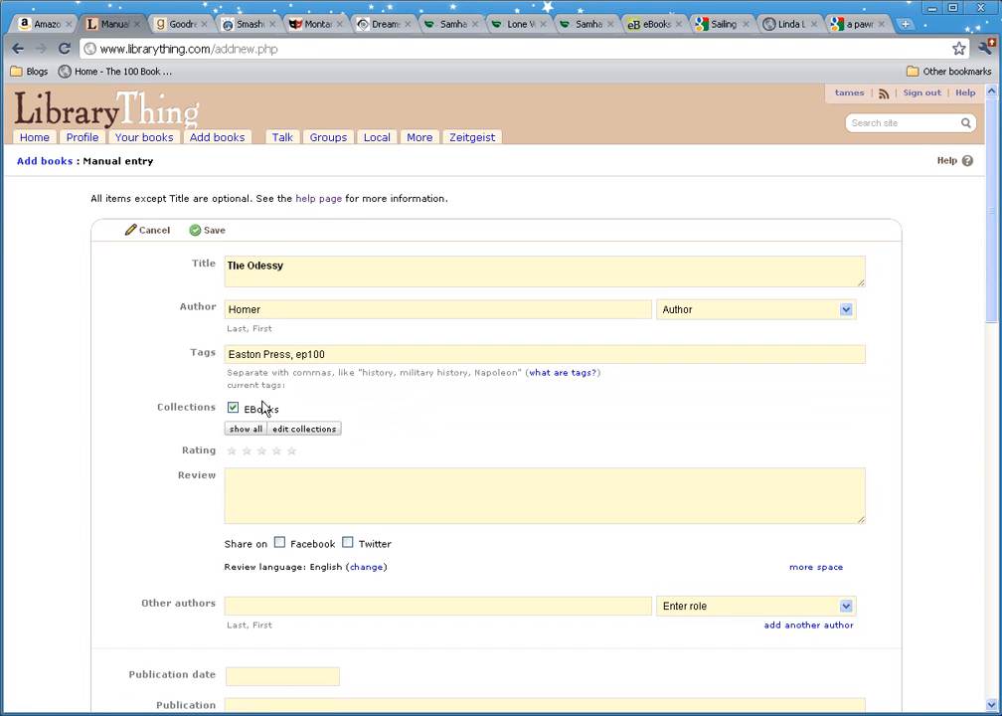
left_click(239, 429)
left_click(233, 408)
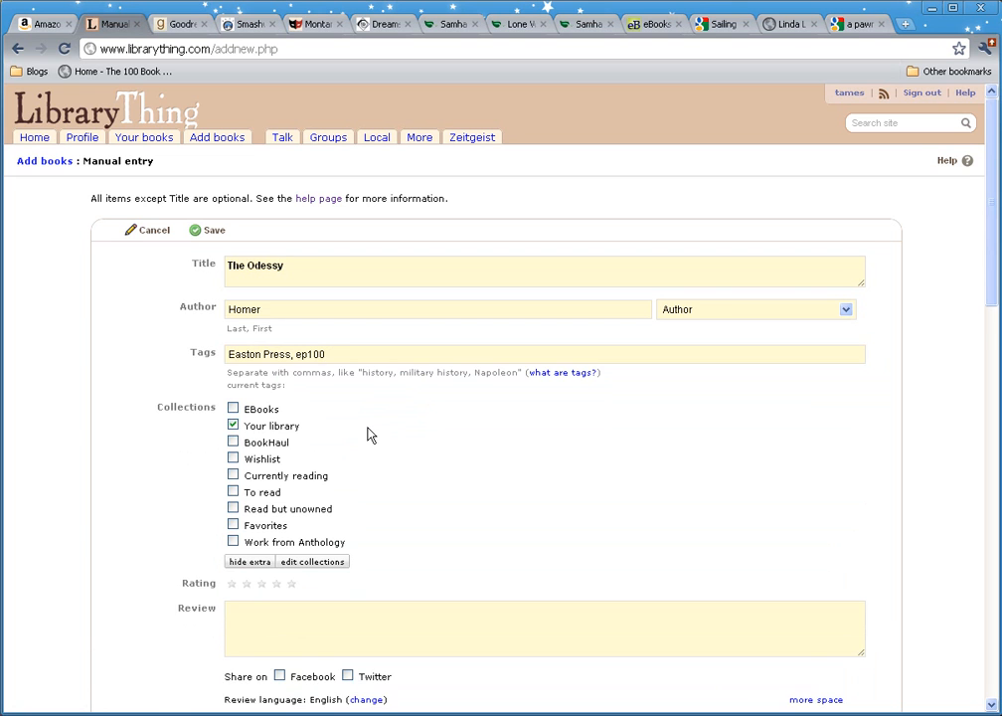
Enter 2001 as the publication date and Easton Press as the publication
scroll(368, 435, "down", 2)
scroll(437, 430, "down", 3)
scroll(435, 428, "down", 1)
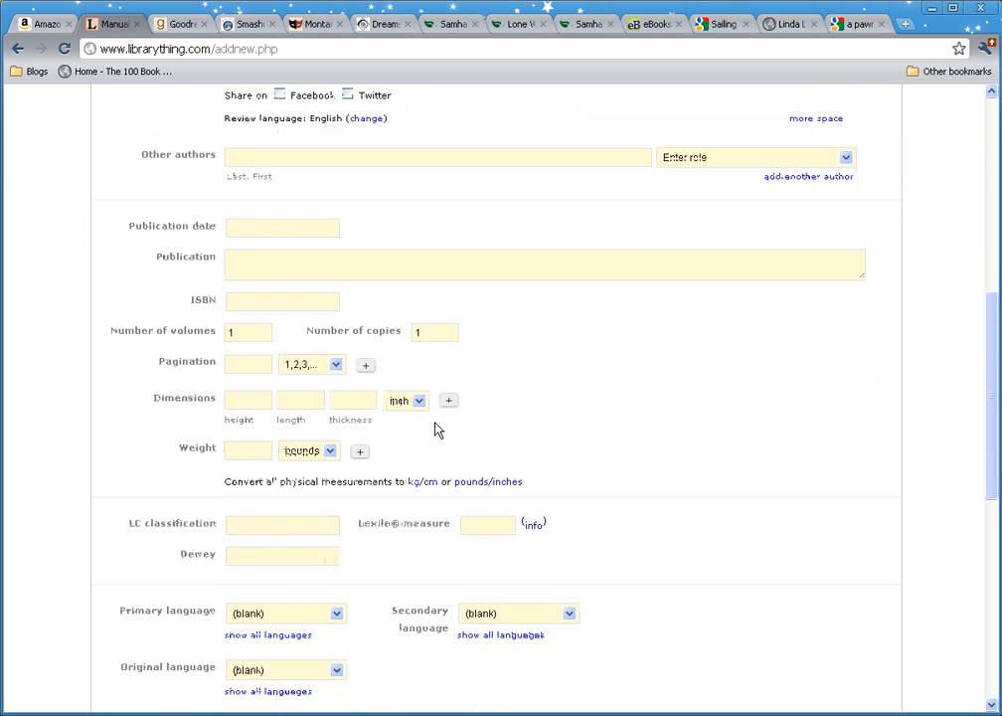
left_click(272, 226)
type("2001")
key("Tab")
type("Easton Press")
key("Tab")
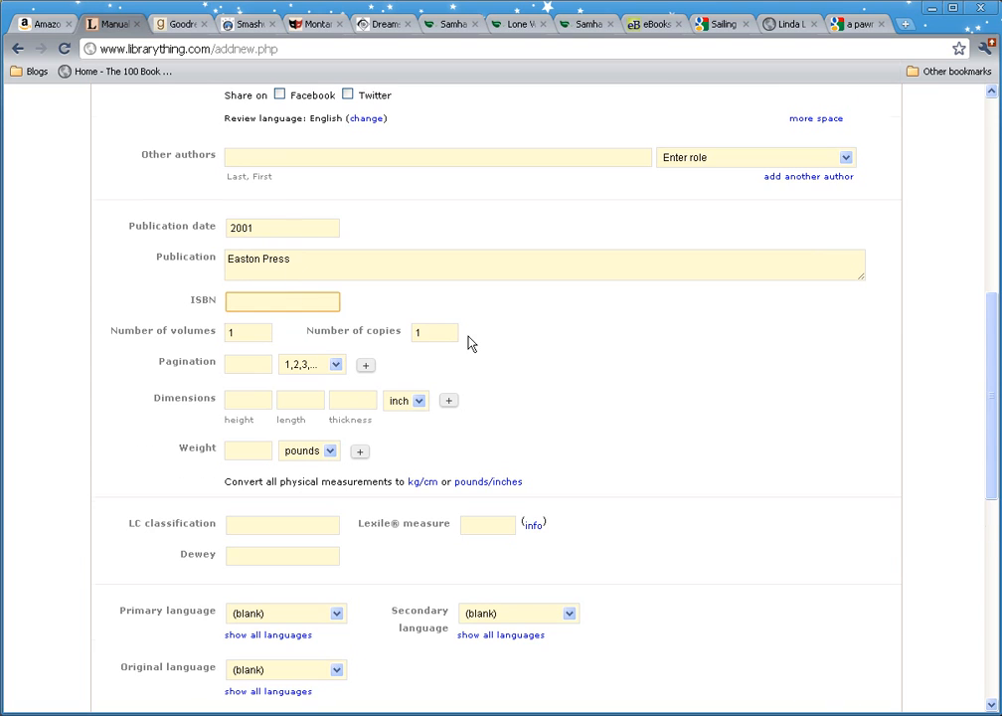
Set the book's primary language to English and its original language to Greek (Ancient)
scroll(470, 342, "down", 5)
left_click(310, 199)
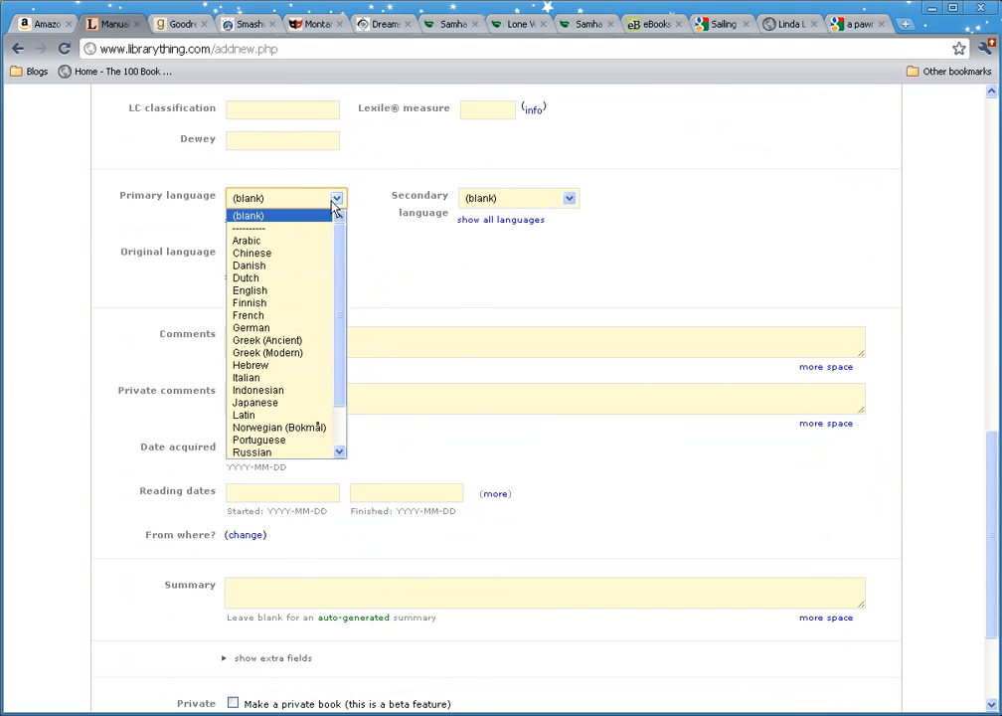
left_click(279, 290)
left_click(338, 256)
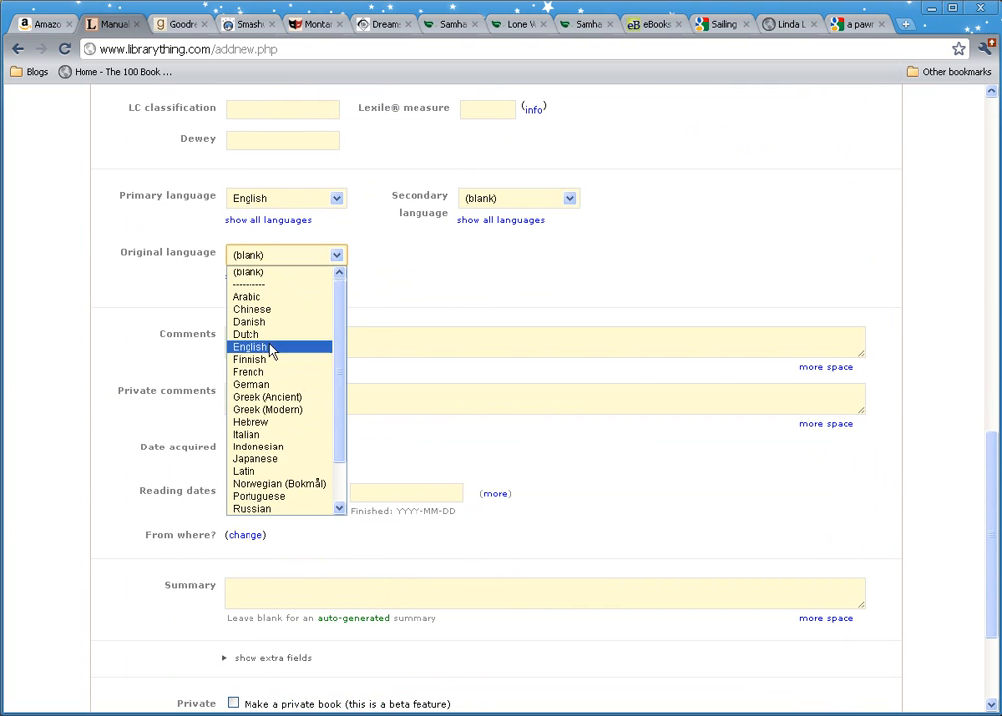
left_click(268, 395)
scroll(479, 252, "down", 1)
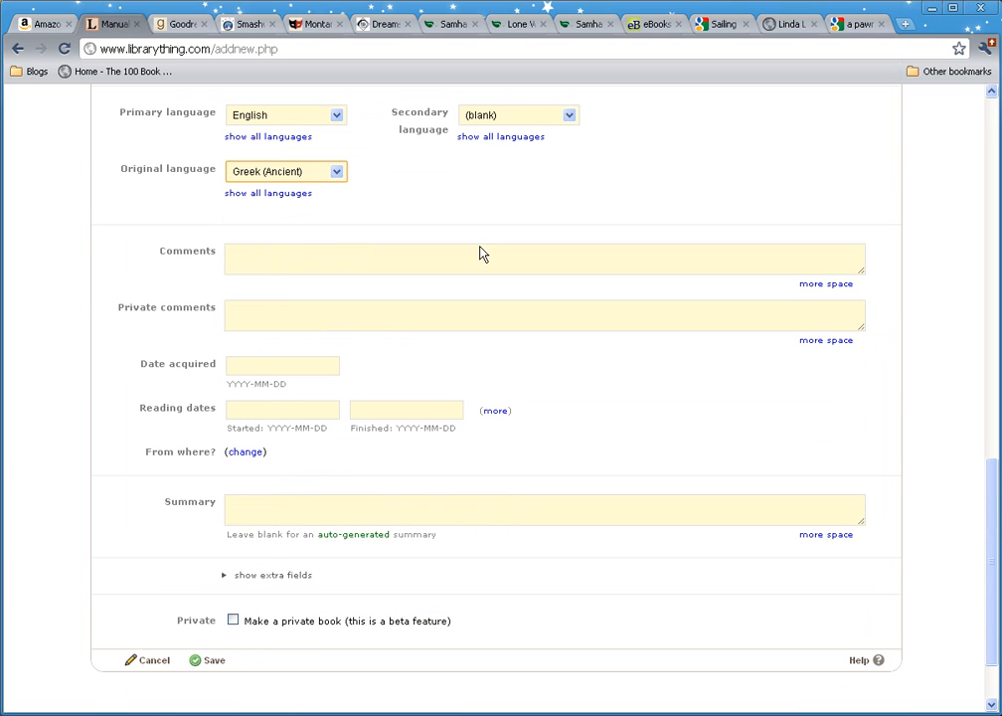
Review the manual entry form from the title and tags down to the date, summary and privacy fields
left_click(284, 366)
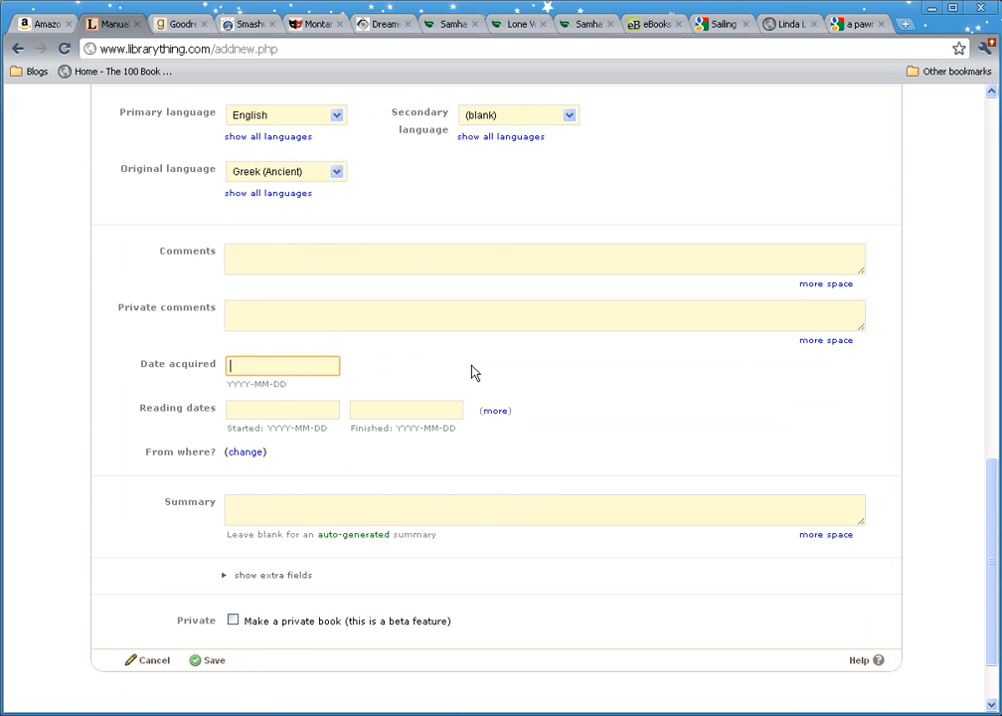
scroll(529, 412, "up", 15)
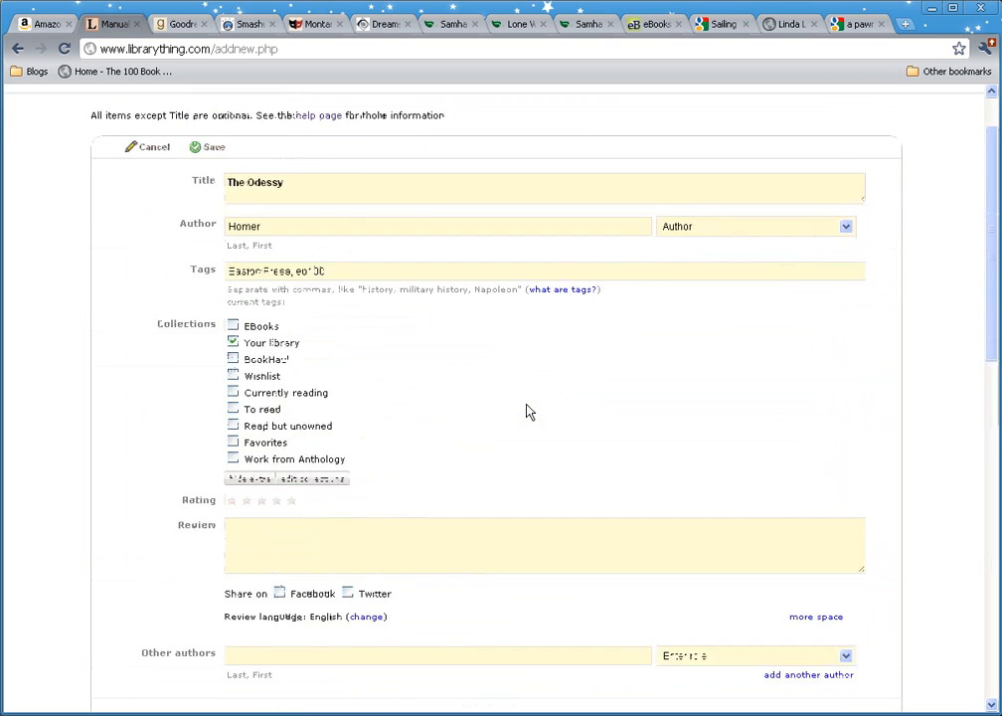
left_click(304, 265)
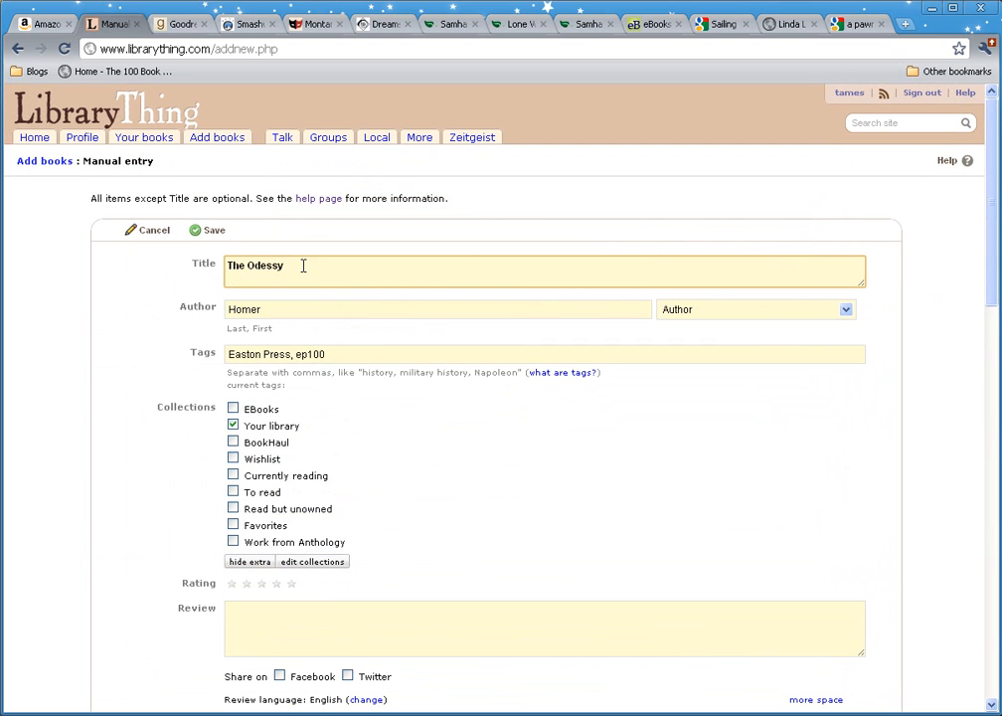
scroll(375, 419, "down", 4)
scroll(376, 418, "up", 4)
scroll(376, 420, "down", 8)
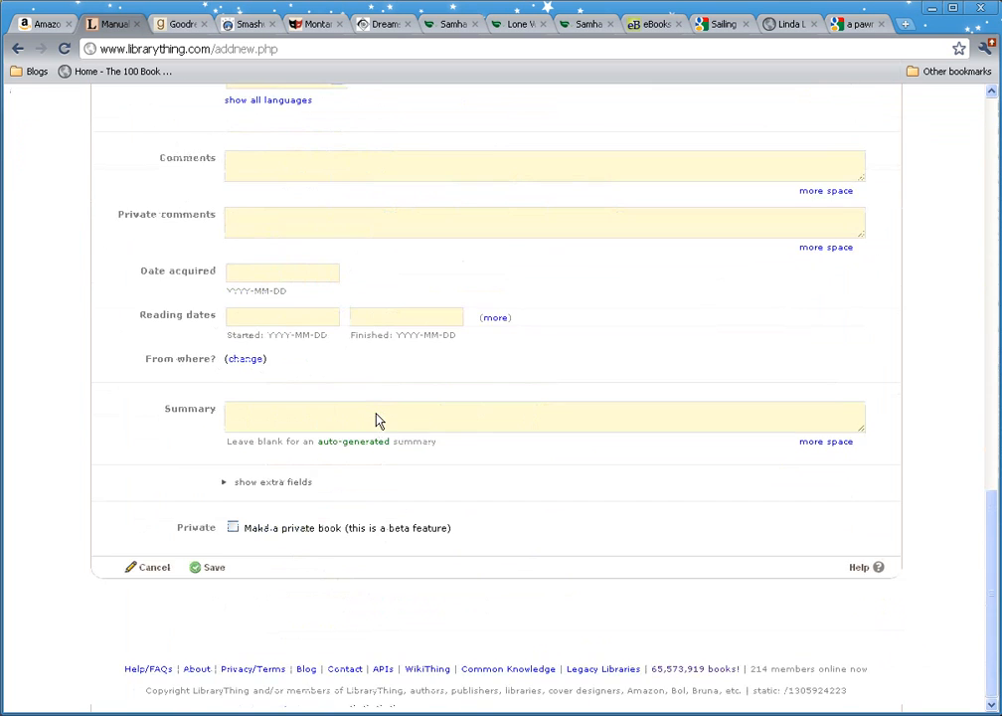
scroll(376, 421, "up", 6)
scroll(376, 421, "up", 6)
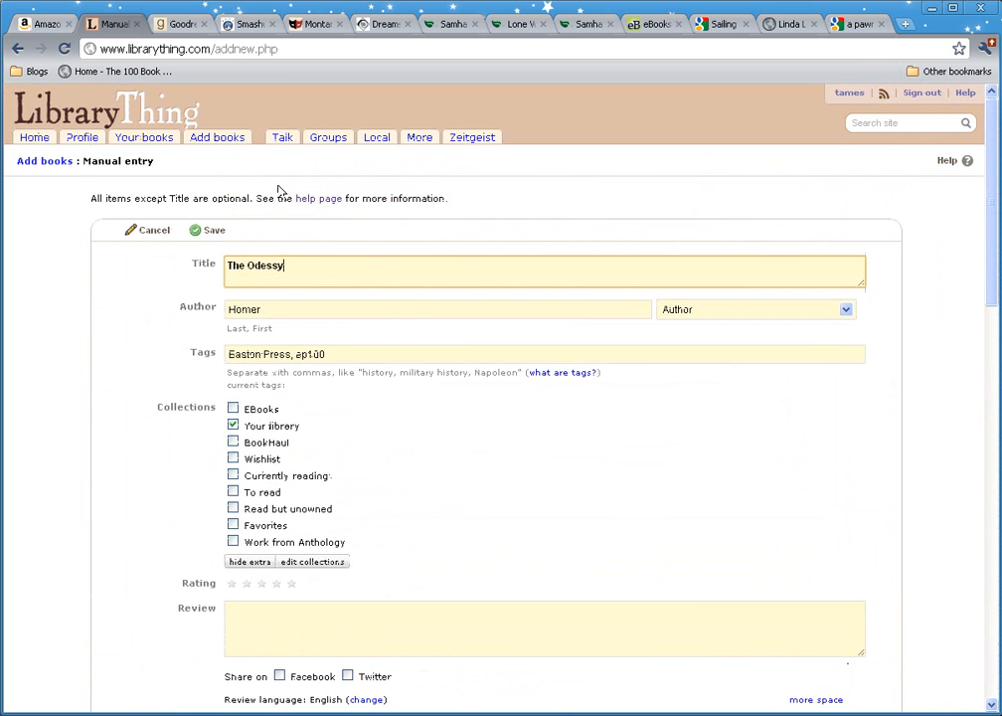
Return to the Add books page and look over its recently added books and search sources
left_click(221, 139)
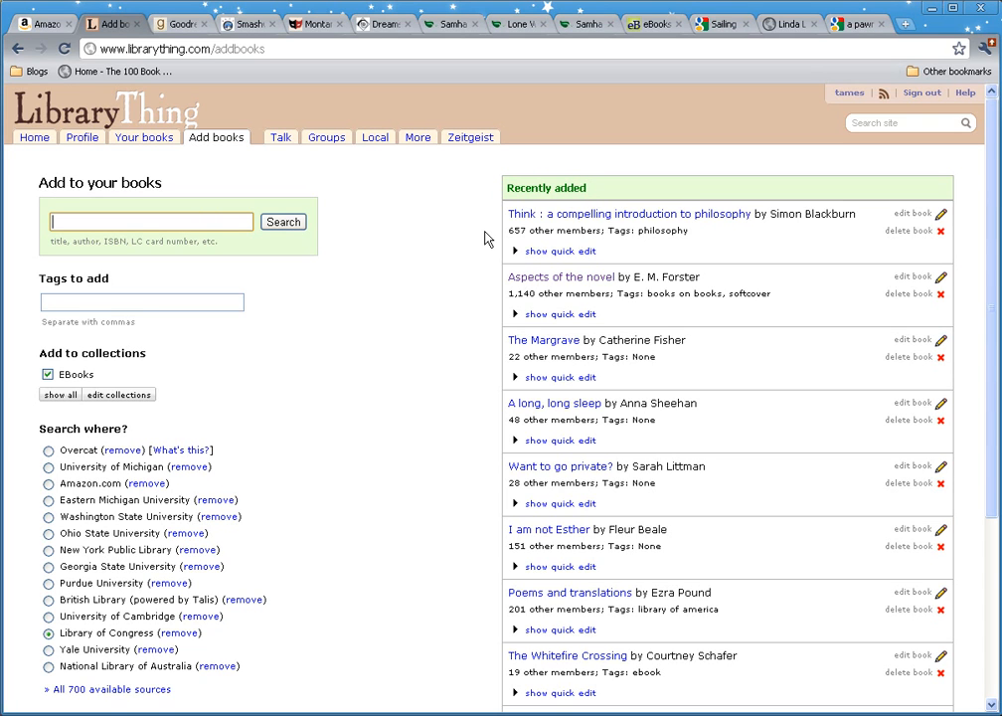
scroll(484, 235, "down", 5)
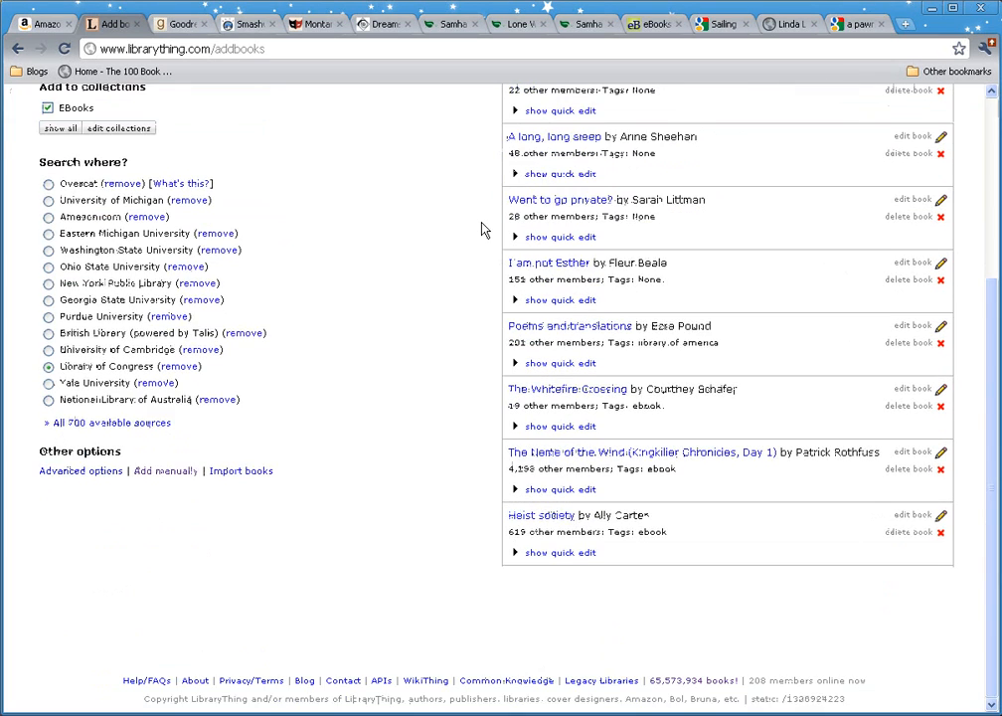
scroll(482, 231, "up", 5)
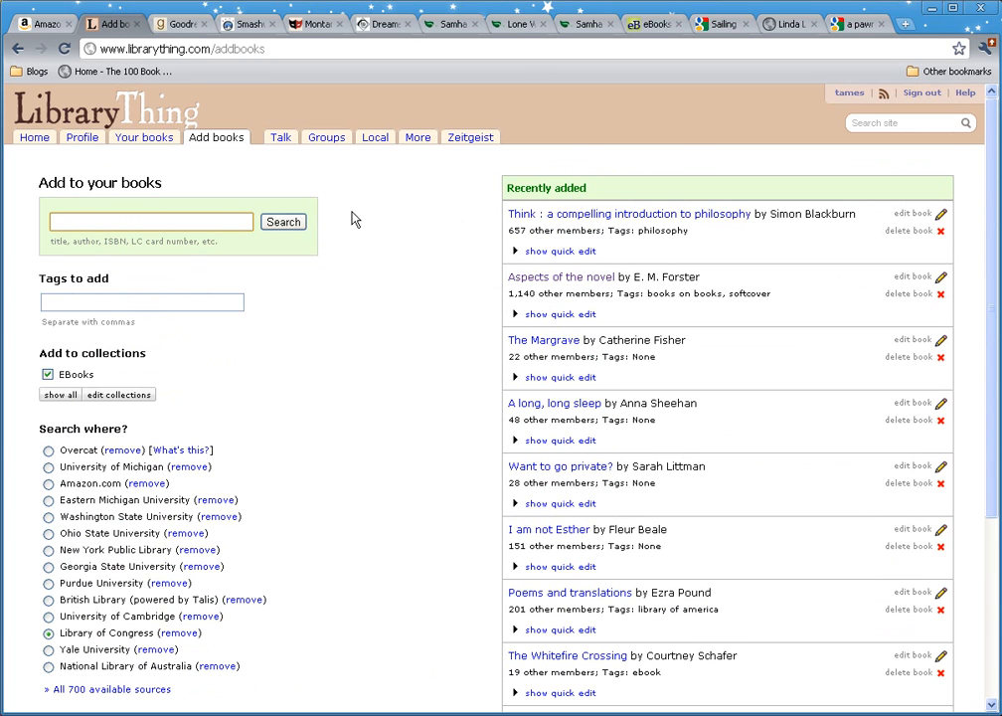
scroll(196, 451, "down", 3)
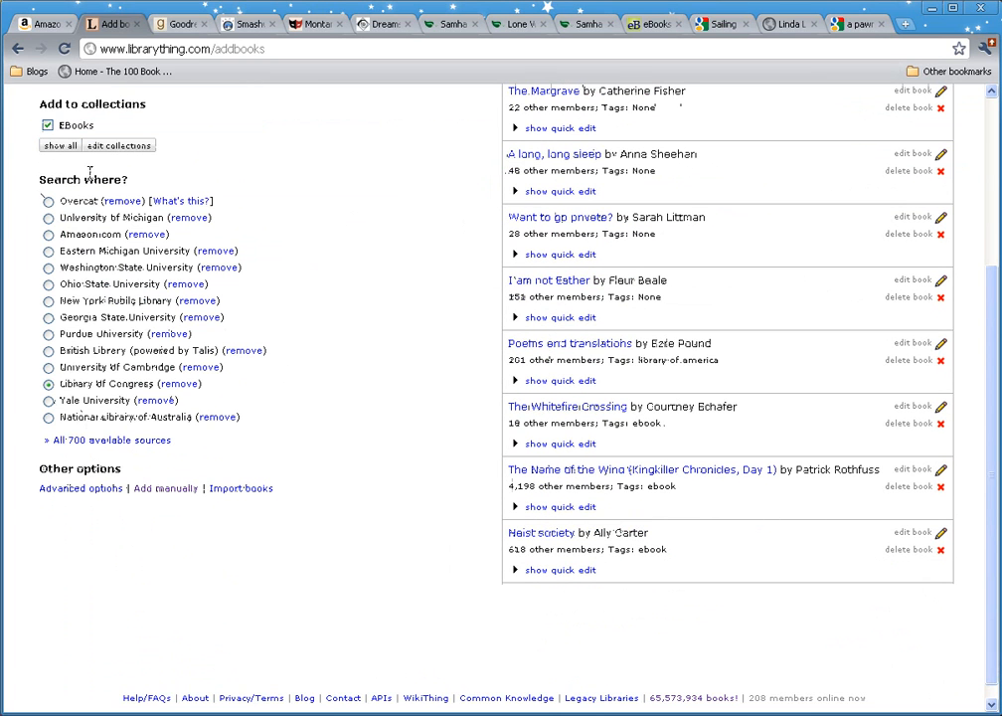
Open the list of all available book data sources and filter it by English
left_click(119, 448)
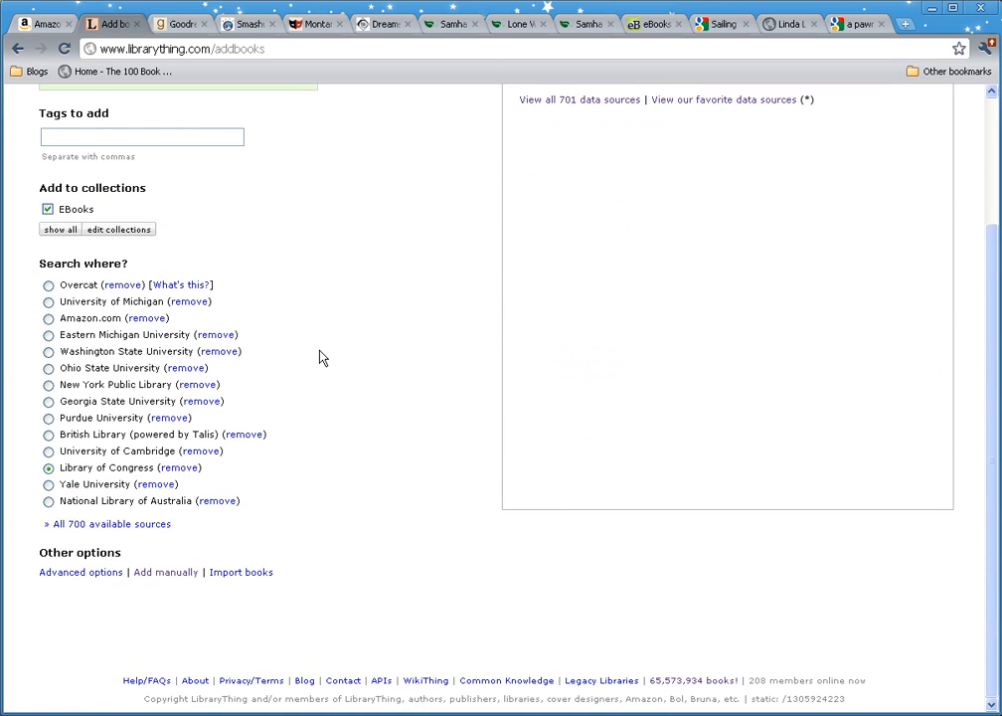
scroll(320, 358, "up", 2)
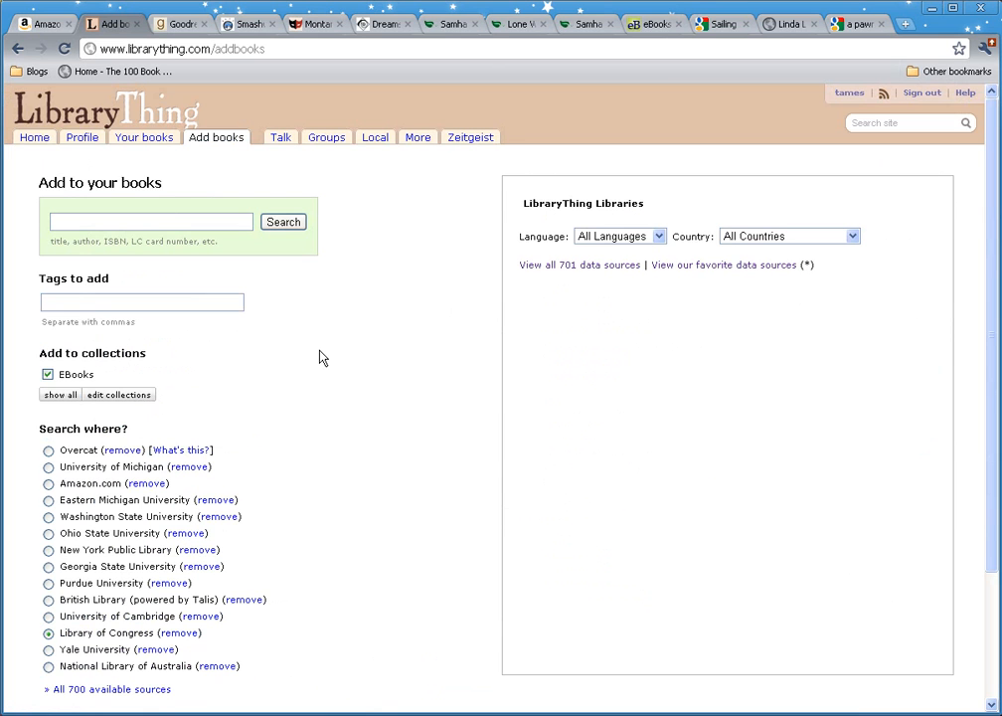
left_click(660, 236)
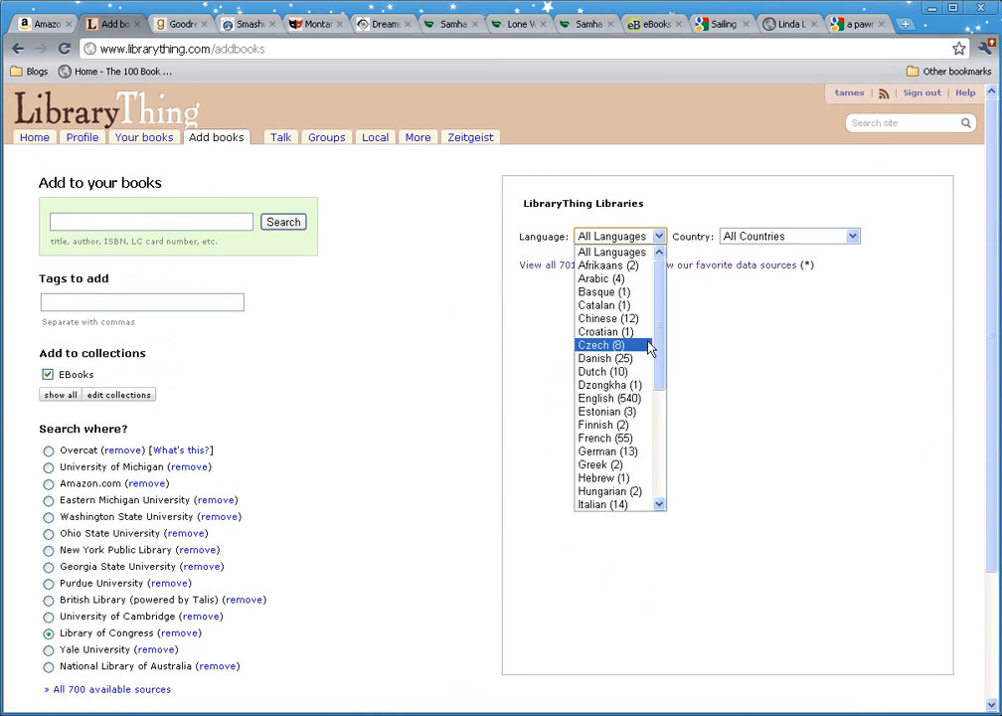
left_click_drag(658, 292, 659, 335)
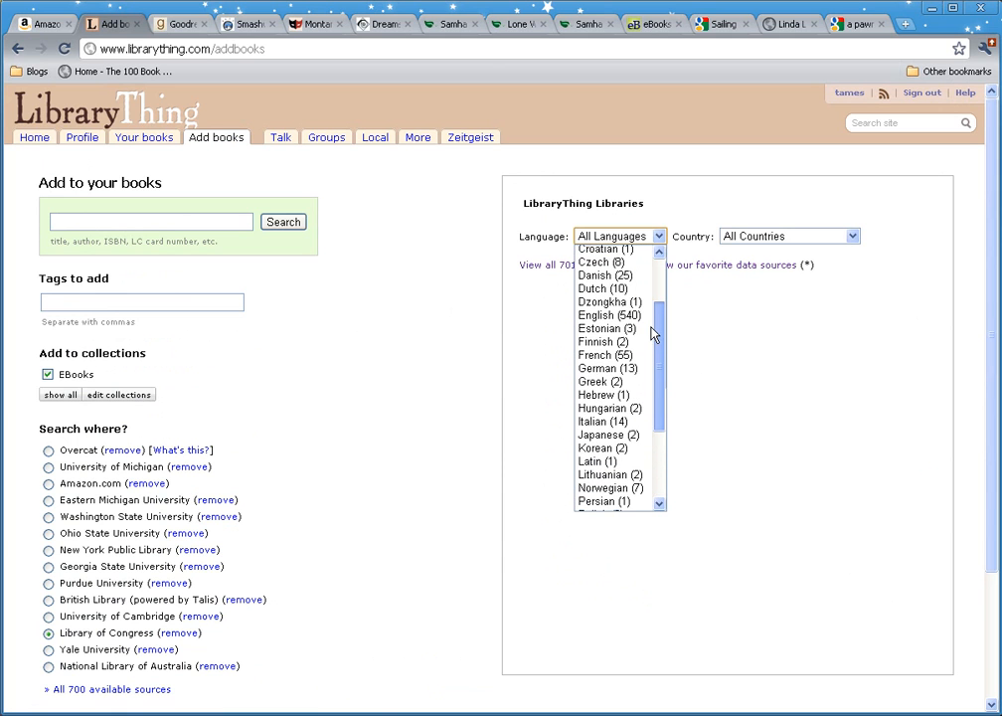
left_click(600, 331)
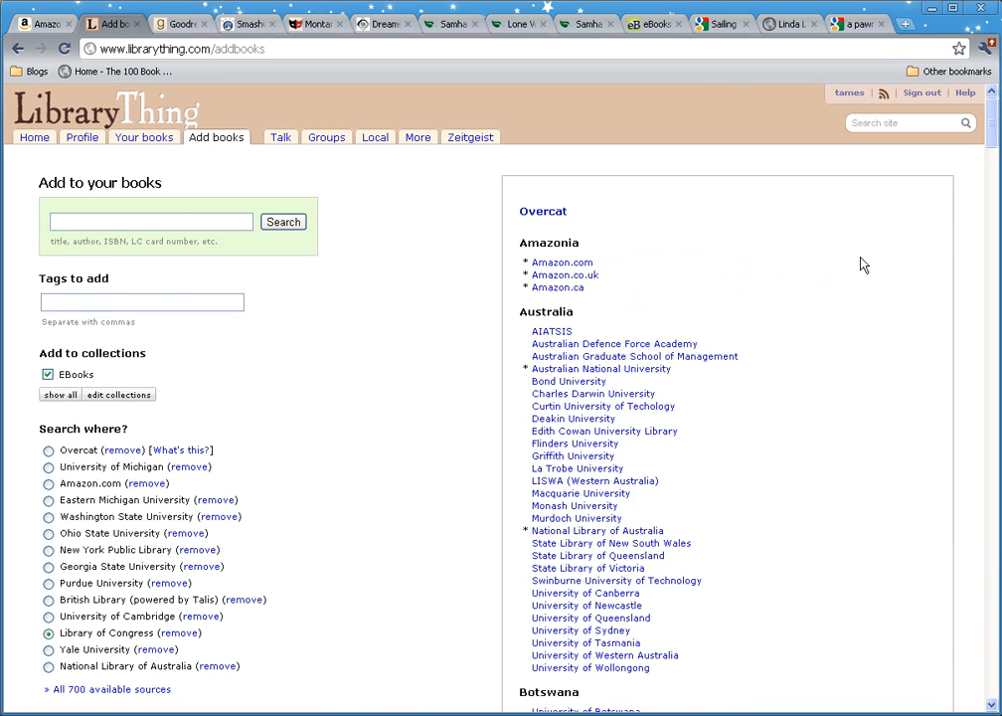
Browse the library sources listed by country, from Australia through the UK and US libraries
scroll(705, 262, "down", 3)
scroll(705, 263, "up", 1)
scroll(705, 262, "down", 8)
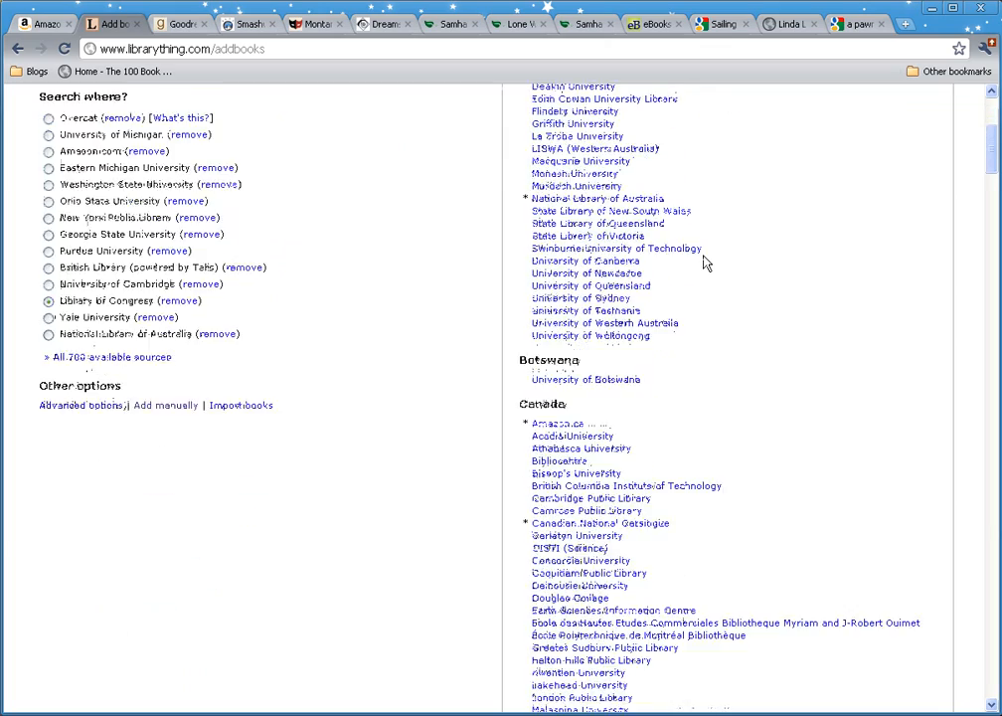
scroll(705, 263, "down", 20)
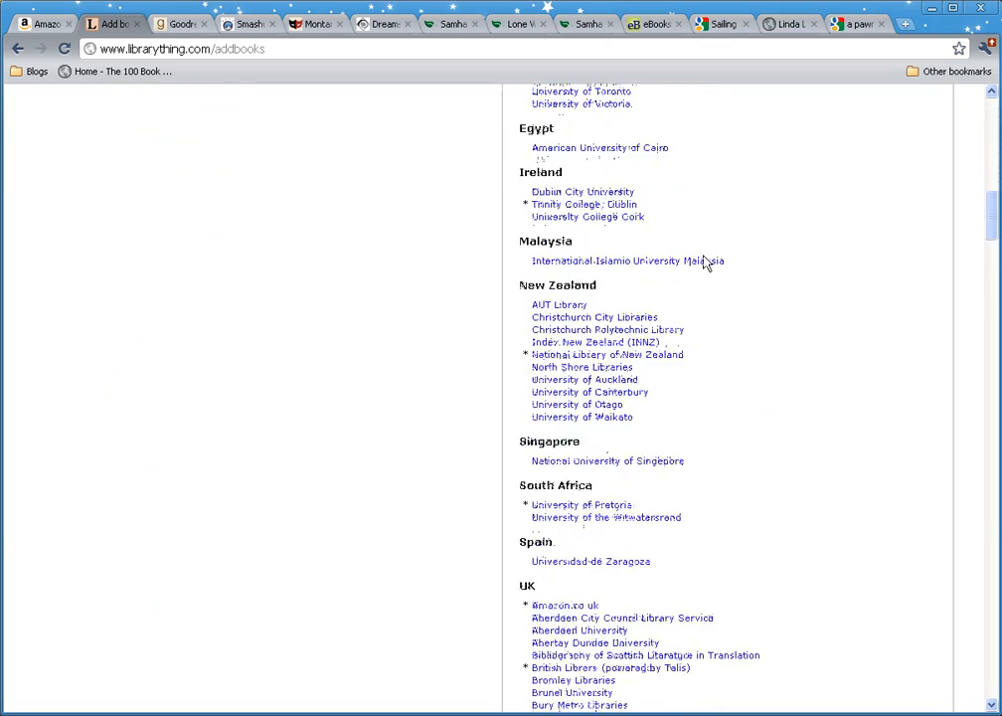
scroll(704, 262, "down", 20)
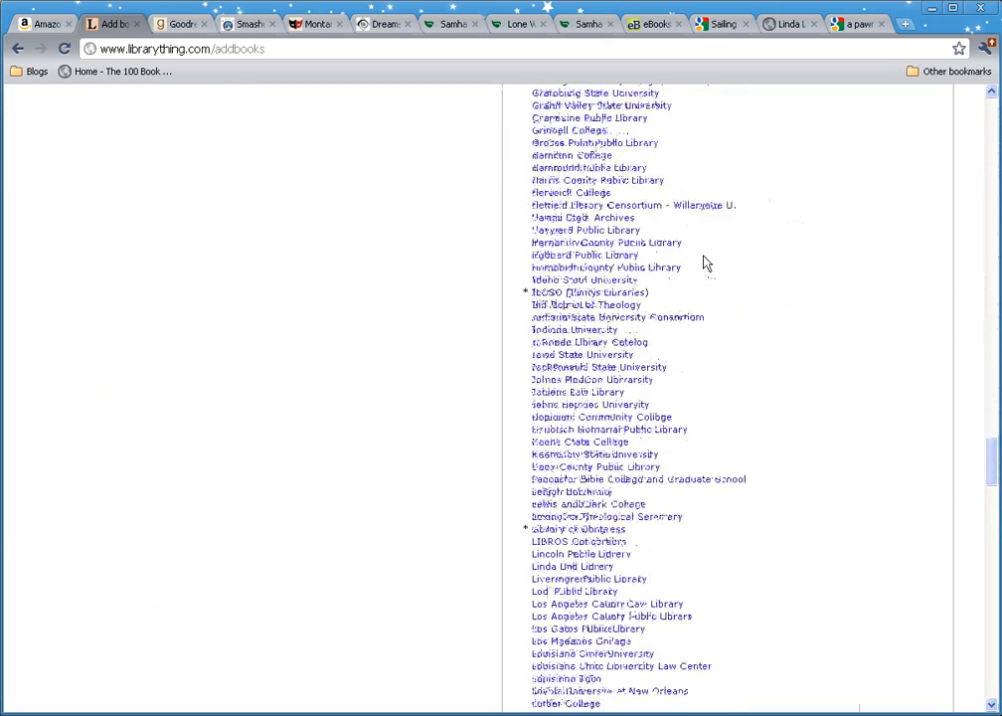
left_click_drag(993, 508, 993, 119)
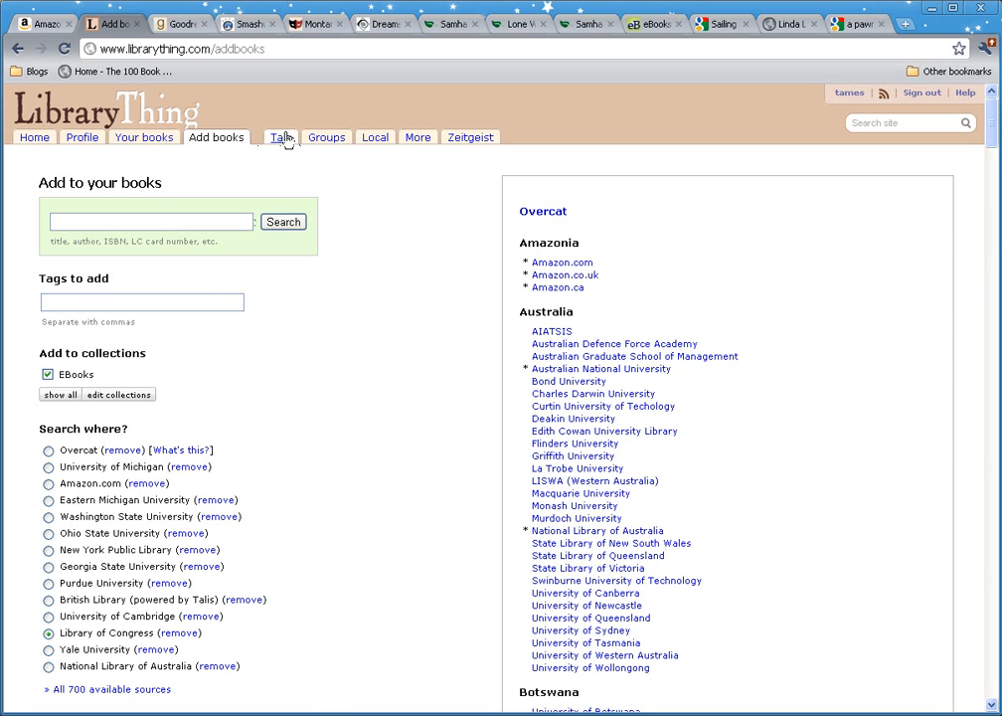
Open the Groups page and look over the active, official and joined groups
left_click(336, 140)
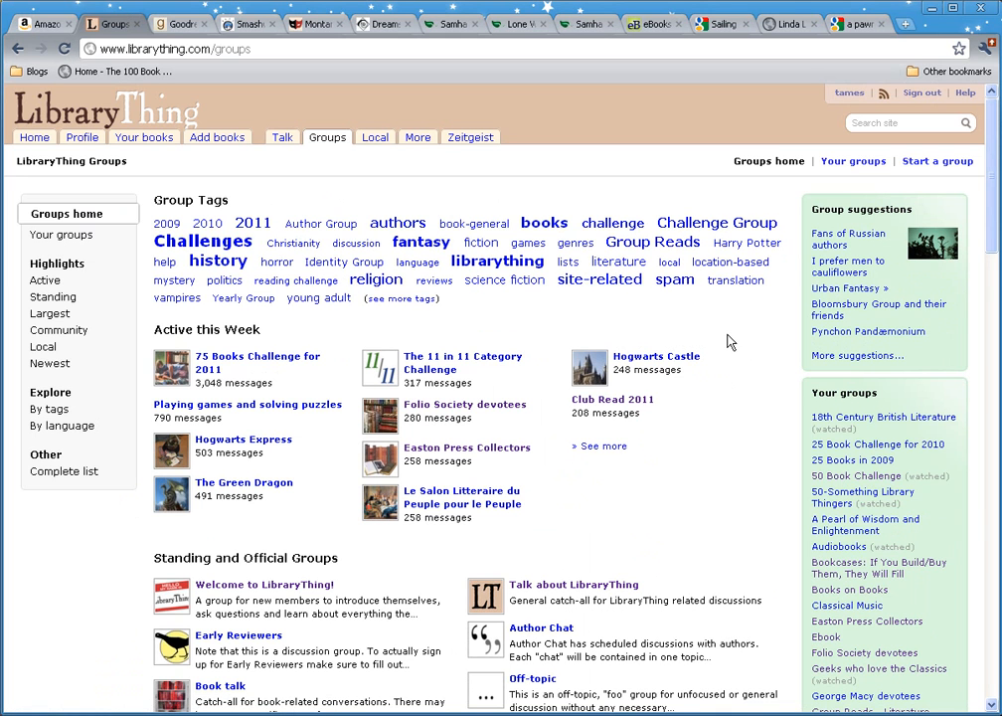
scroll(727, 342, "down", 3)
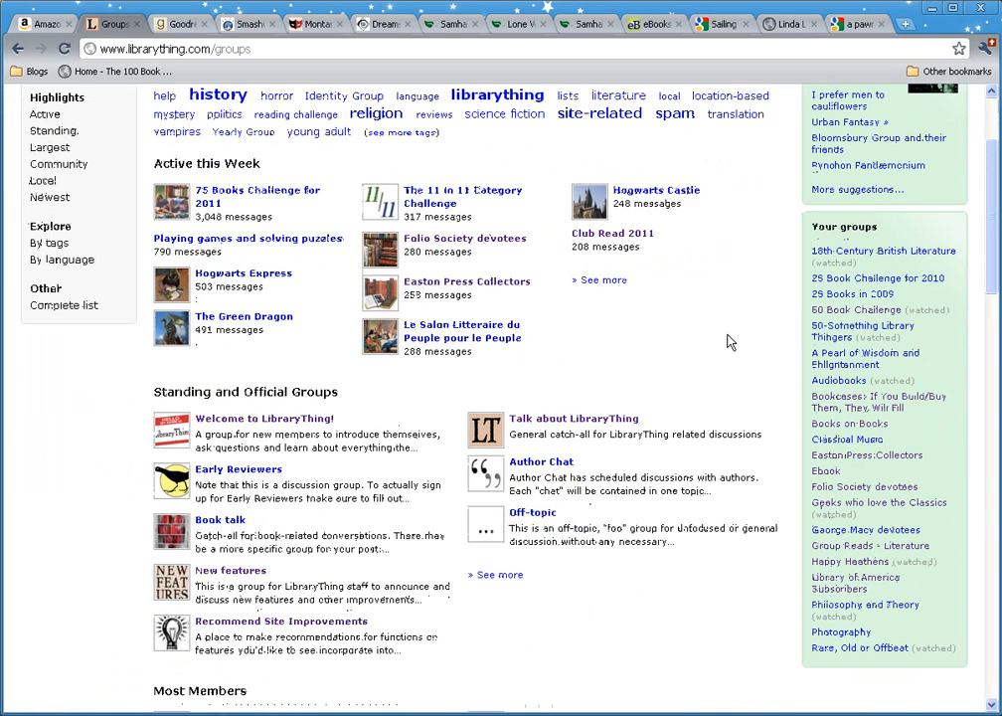
scroll(727, 341, "down", 2)
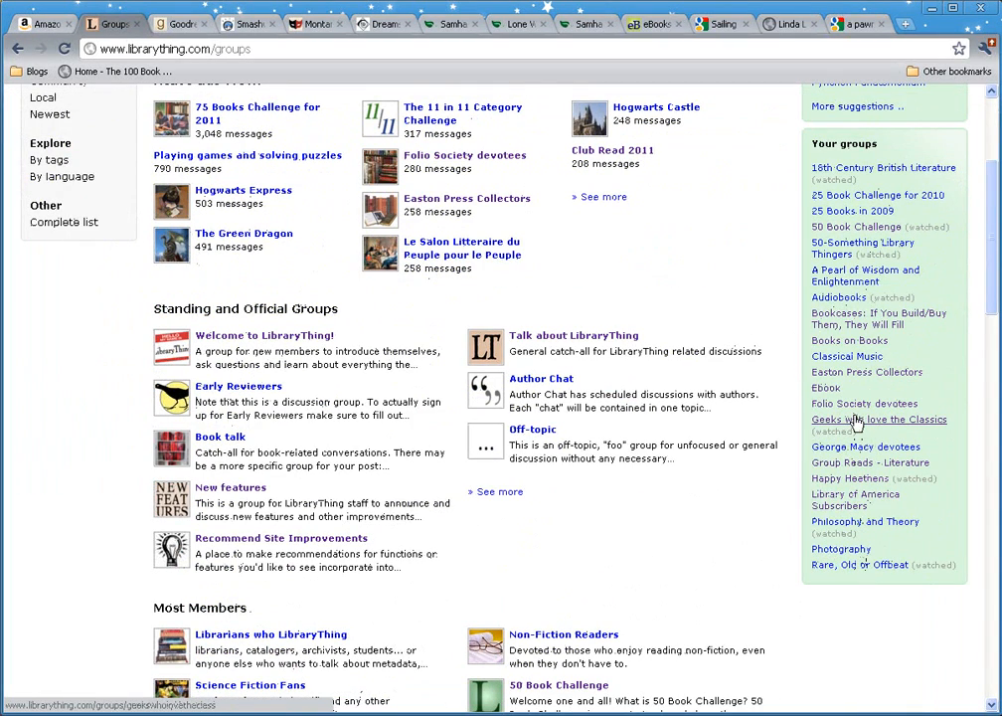
Open the 50 Book Challenge group and review its description, member connections and topic list
left_click(835, 236)
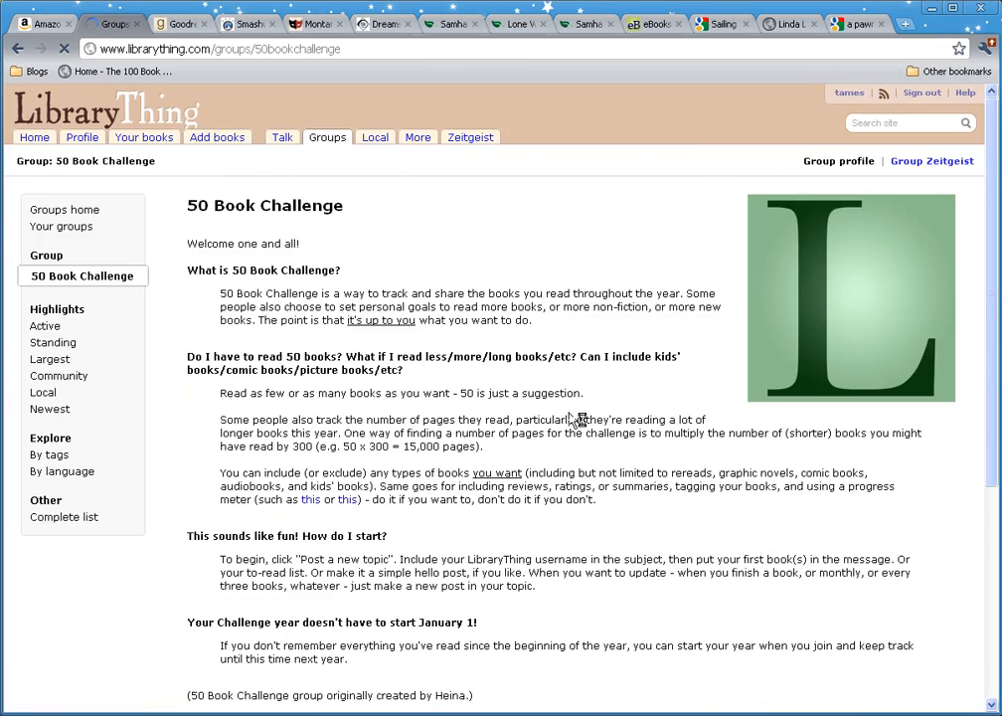
scroll(576, 419, "down", 3)
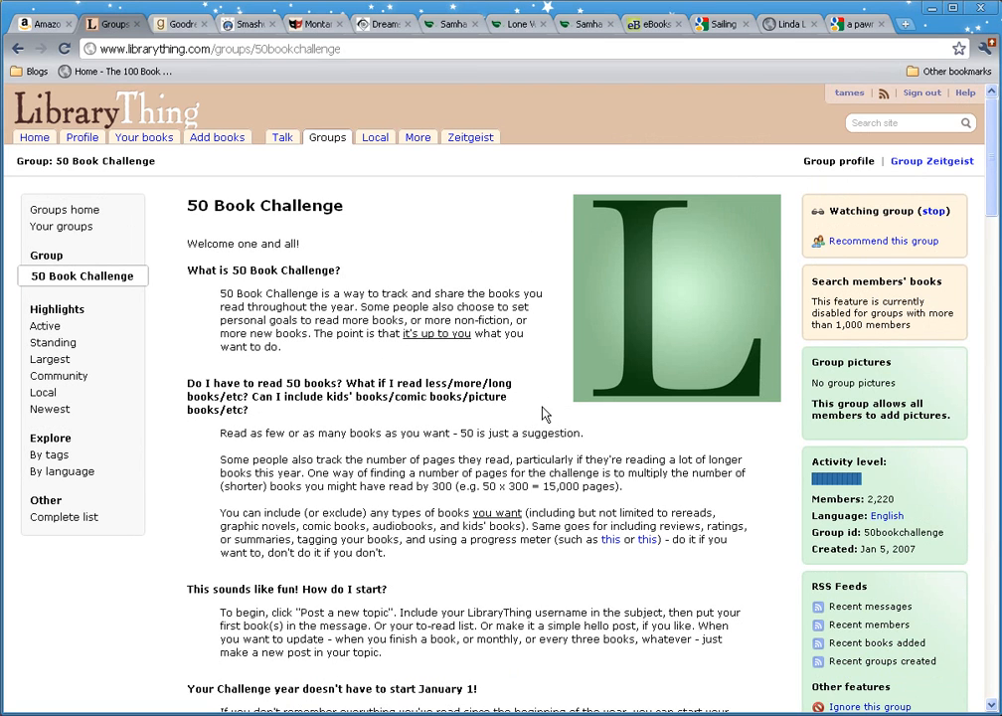
scroll(544, 414, "down", 4)
scroll(545, 413, "up", 4)
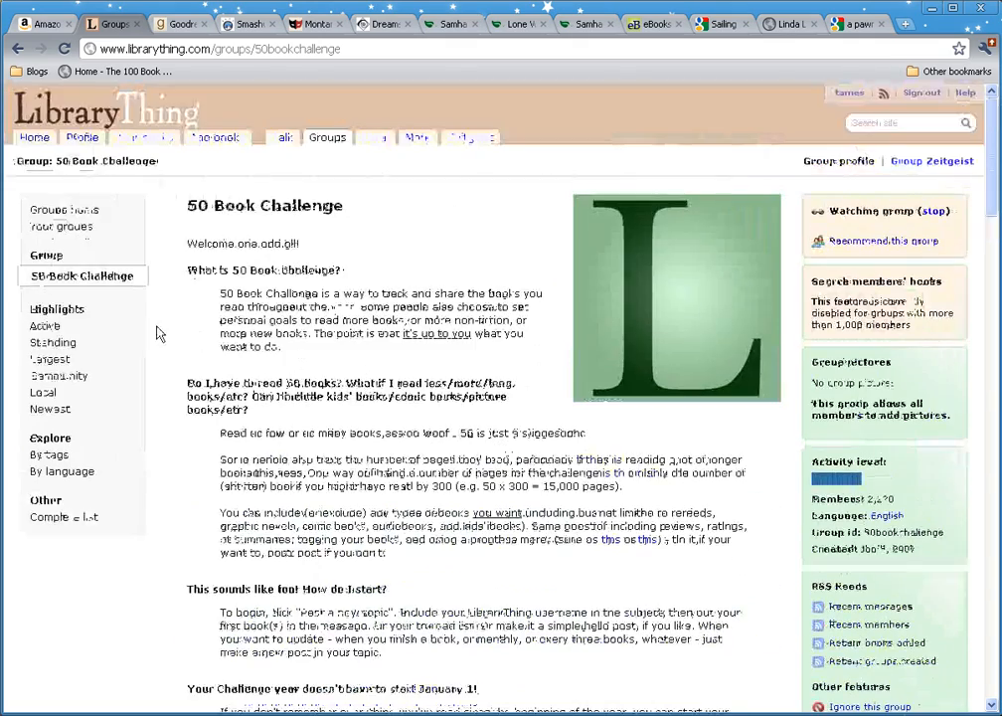
scroll(169, 331, "down", 10)
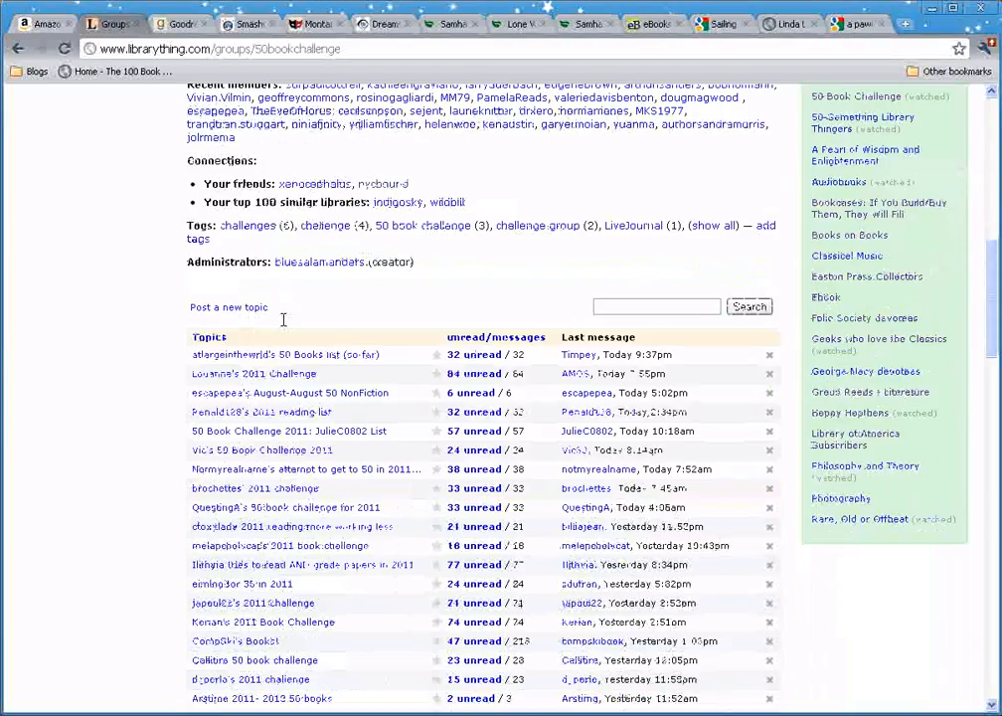
scroll(283, 320, "up", 4)
scroll(283, 319, "down", 4)
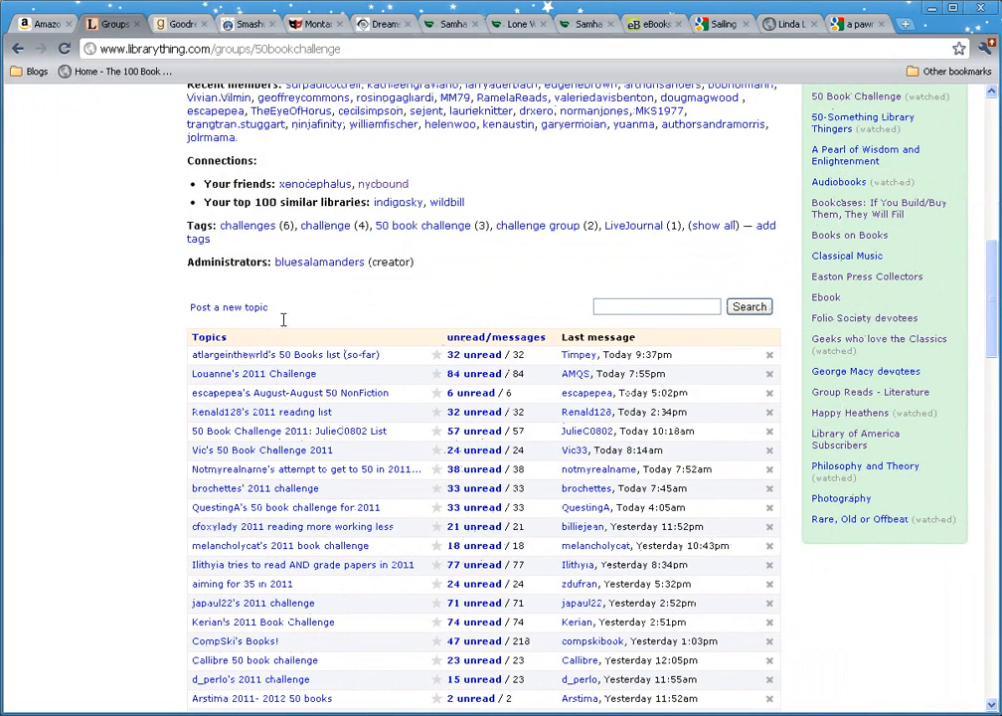
Open the first 50 Books list topic in the group and read through its quarterly reading lists and replies
left_click(286, 355)
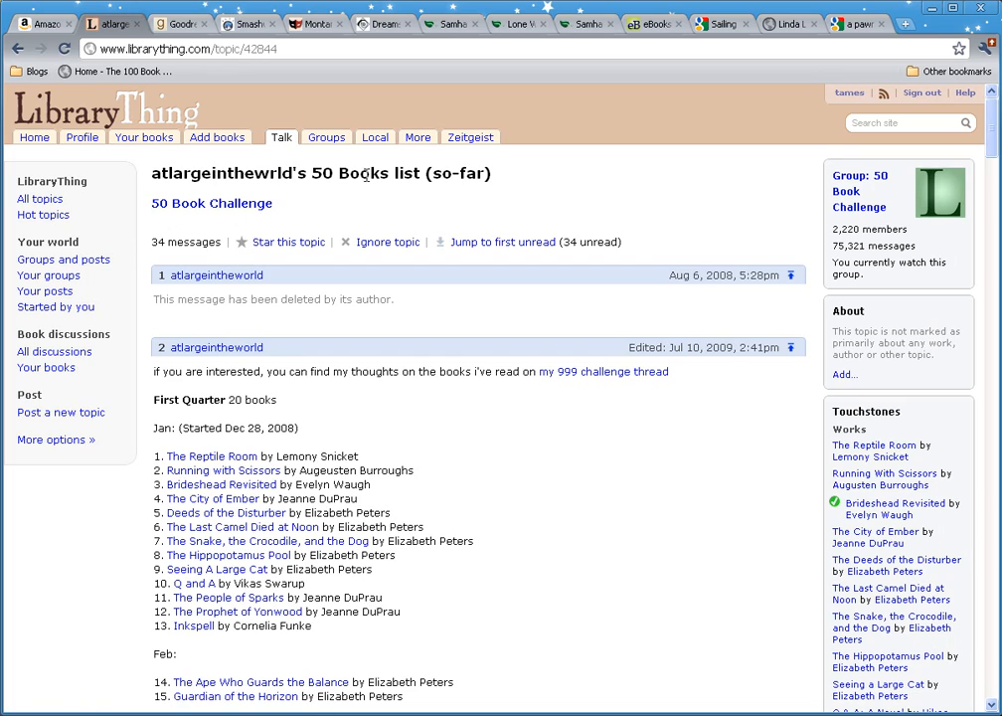
scroll(425, 478, "down", 3)
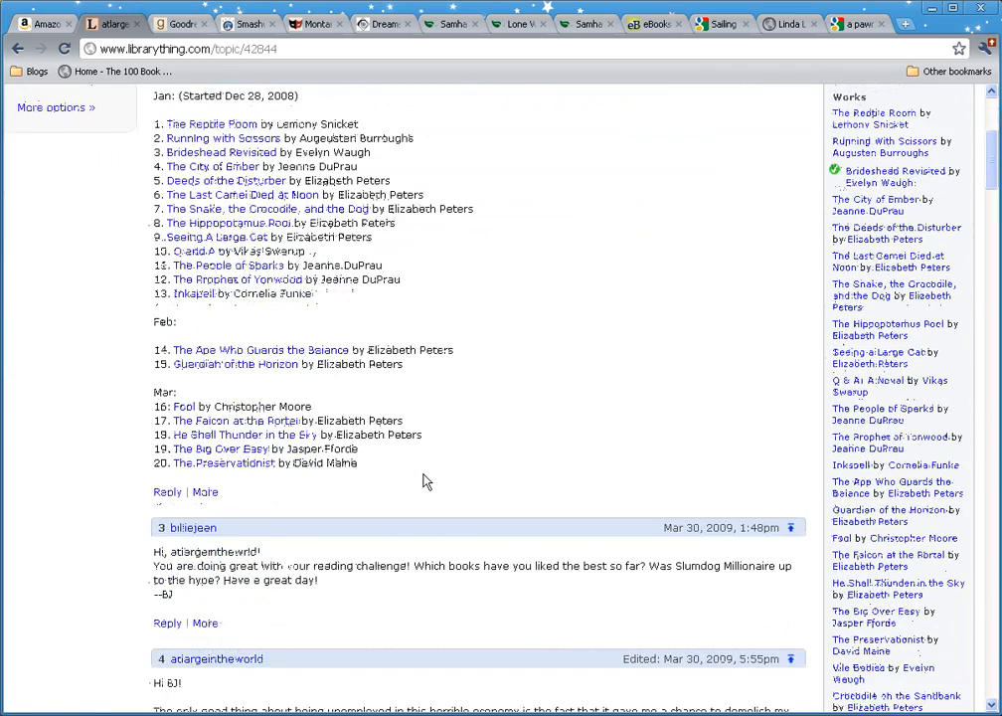
scroll(426, 481, "up", 2)
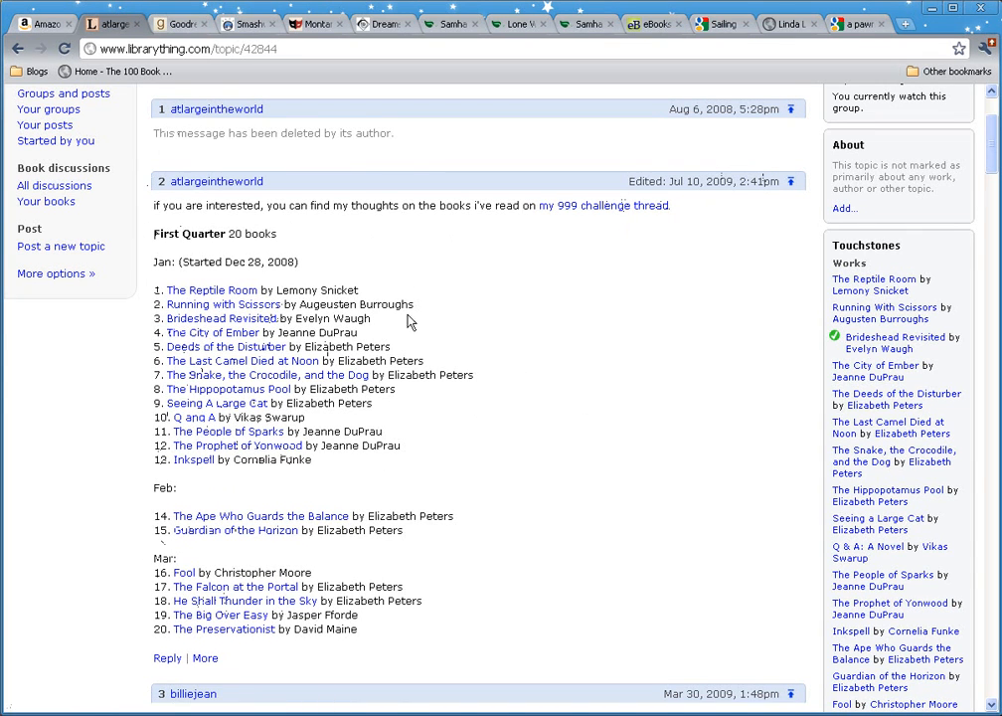
scroll(530, 339, "down", 10)
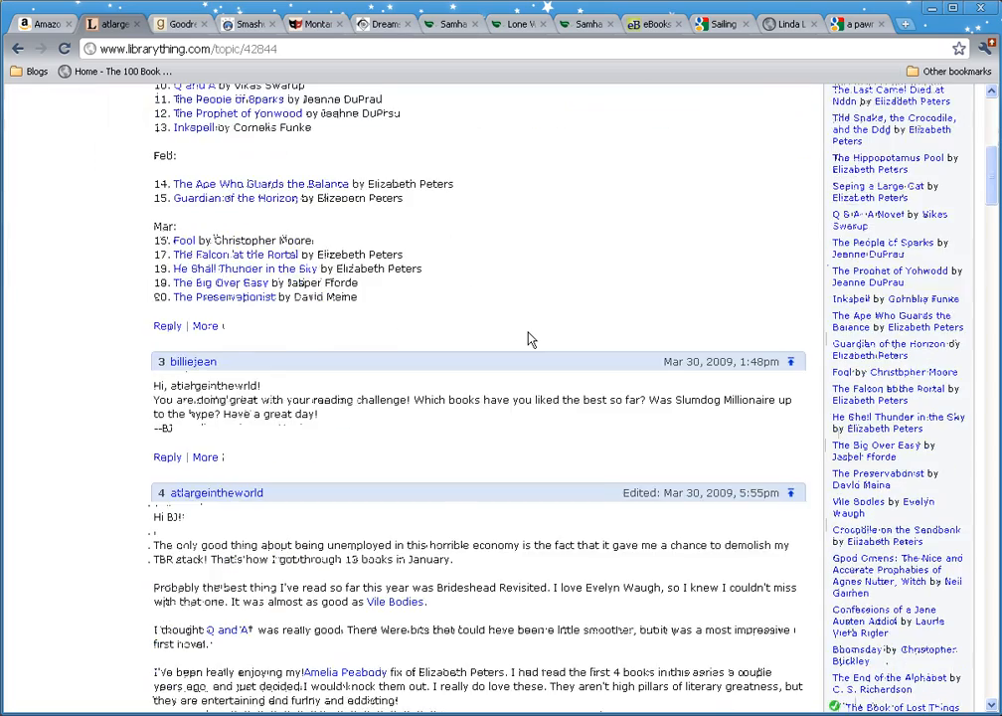
scroll(530, 339, "down", 15)
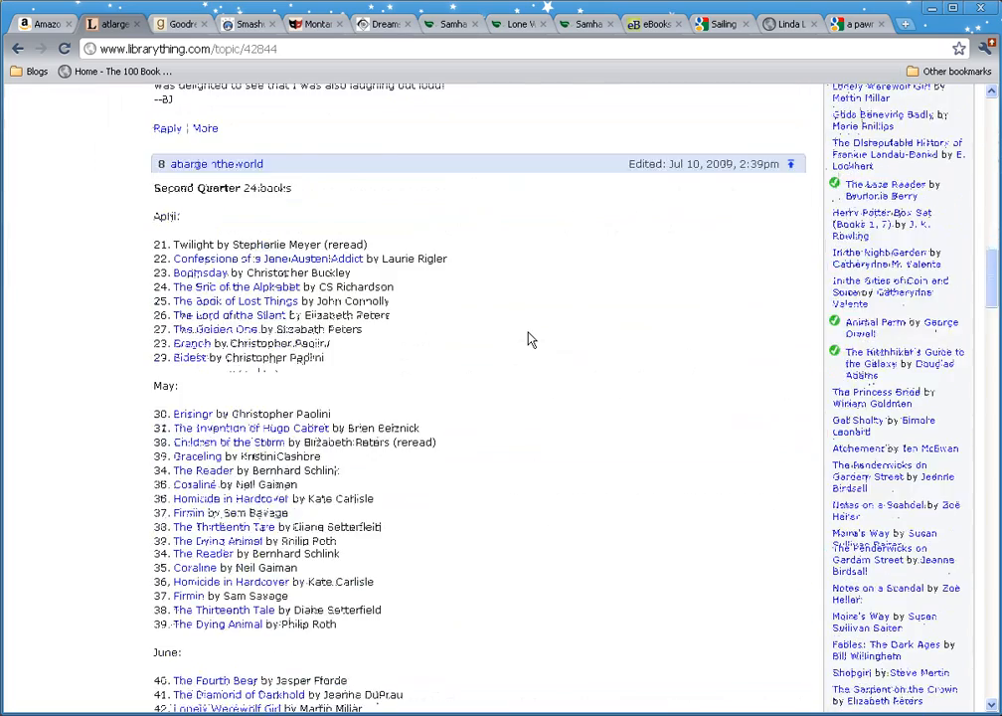
scroll(529, 340, "down", 4)
scroll(527, 339, "up", 20)
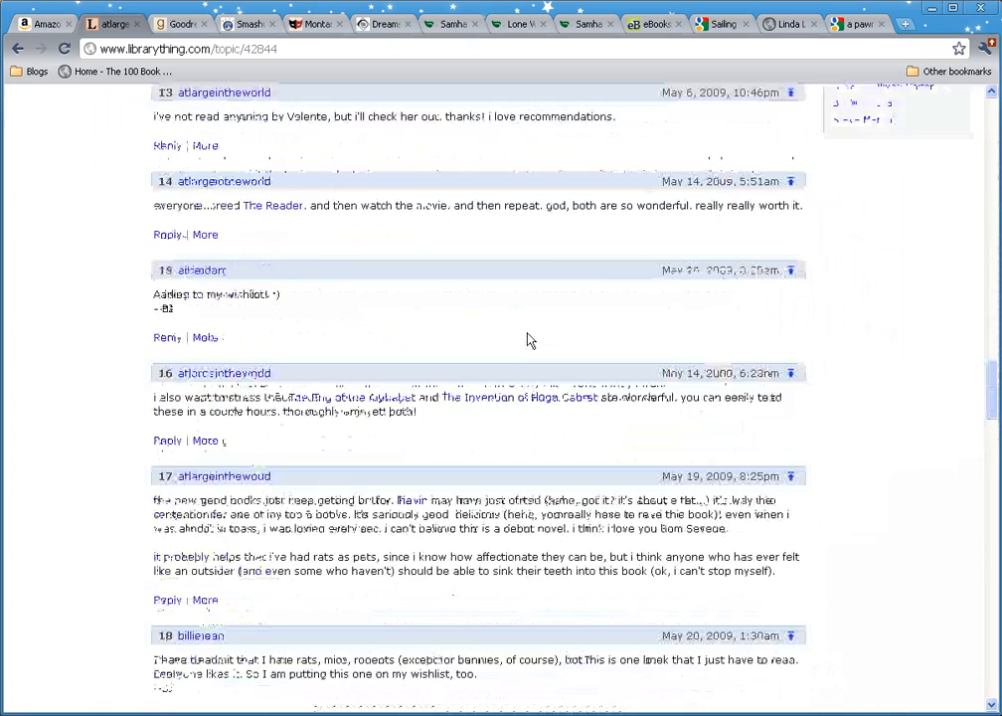
scroll(527, 339, "down", 2)
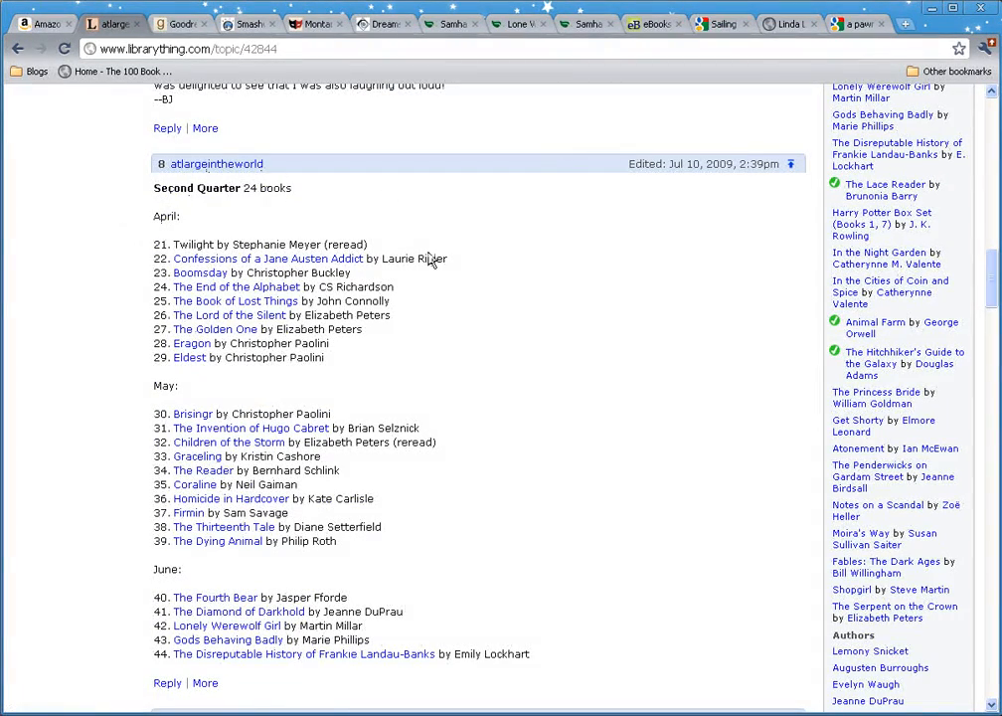
scroll(439, 258, "up", 4)
scroll(444, 256, "up", 15)
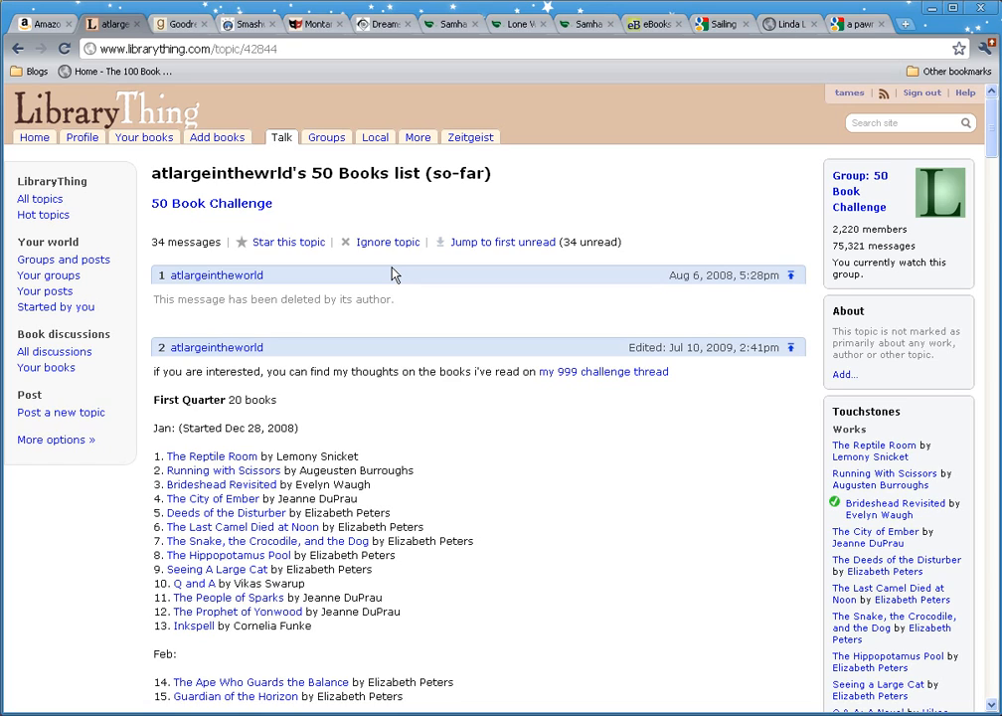
scroll(553, 418, "down", 12)
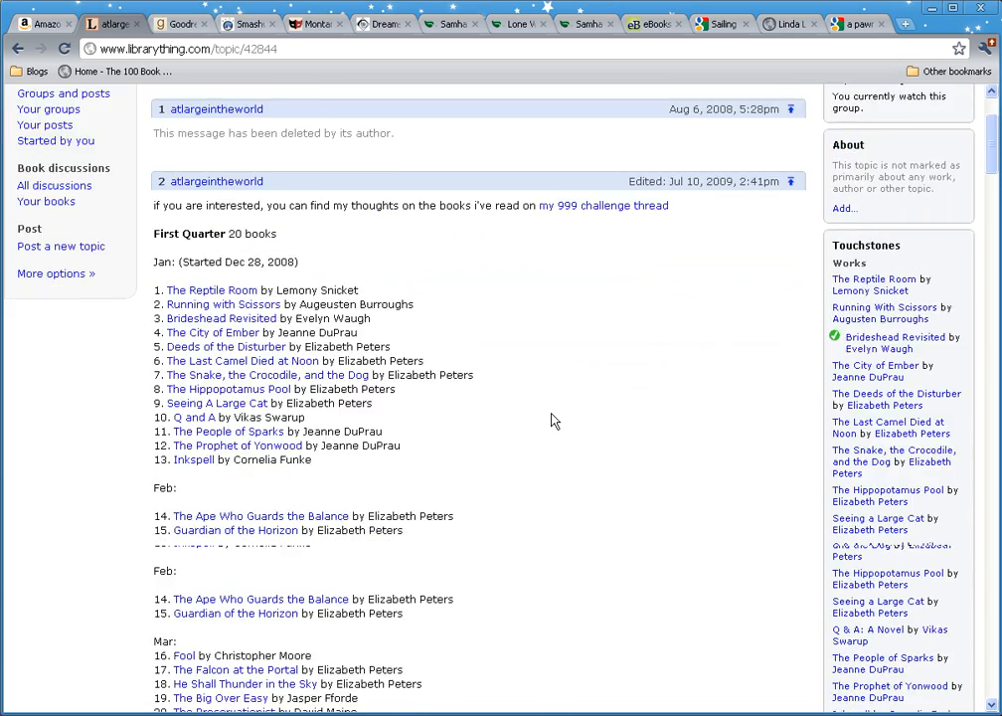
Look over the opening posts of the 50 Books list topic and skim its replies through May 2009
scroll(553, 418, "up", 6)
scroll(552, 420, "up", 5)
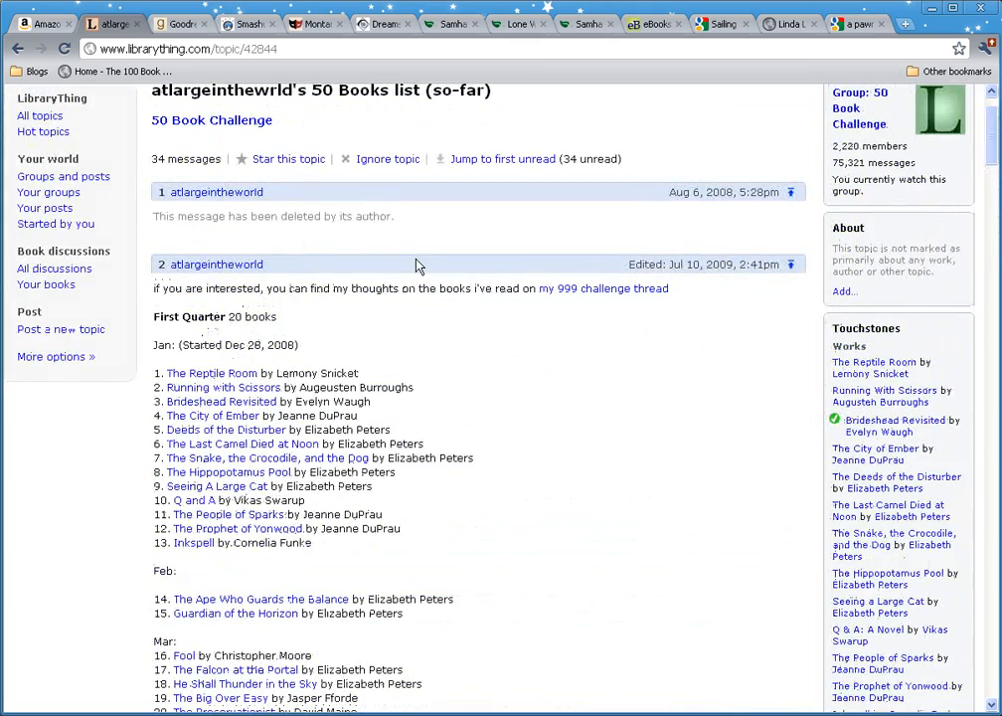
scroll(415, 263, "down", 15)
scroll(398, 440, "down", 15)
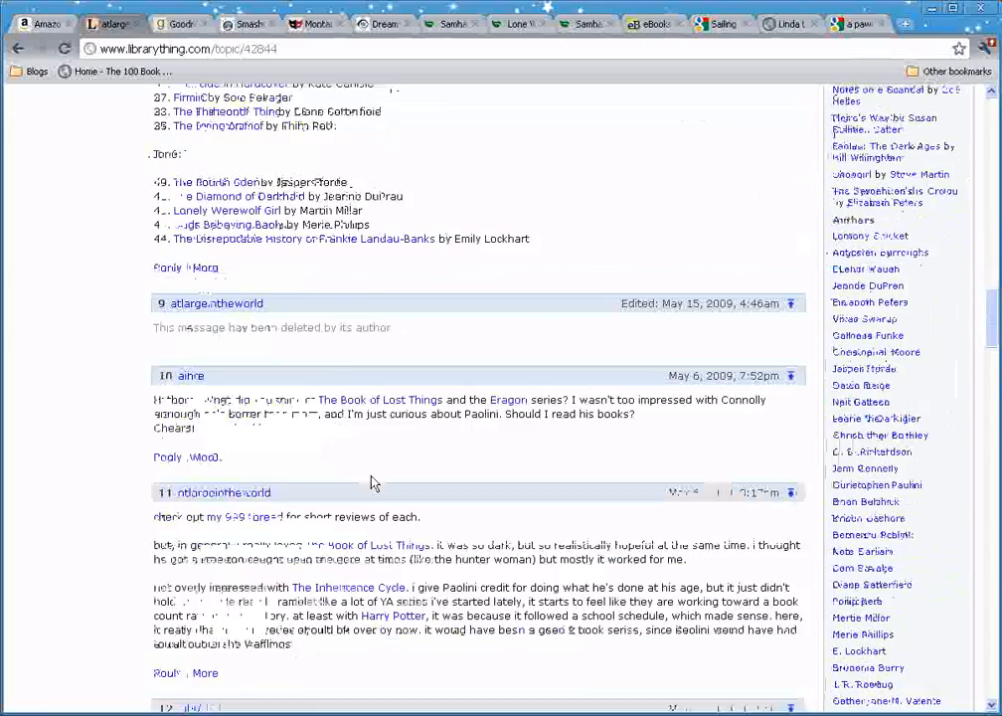
scroll(403, 437, "down", 15)
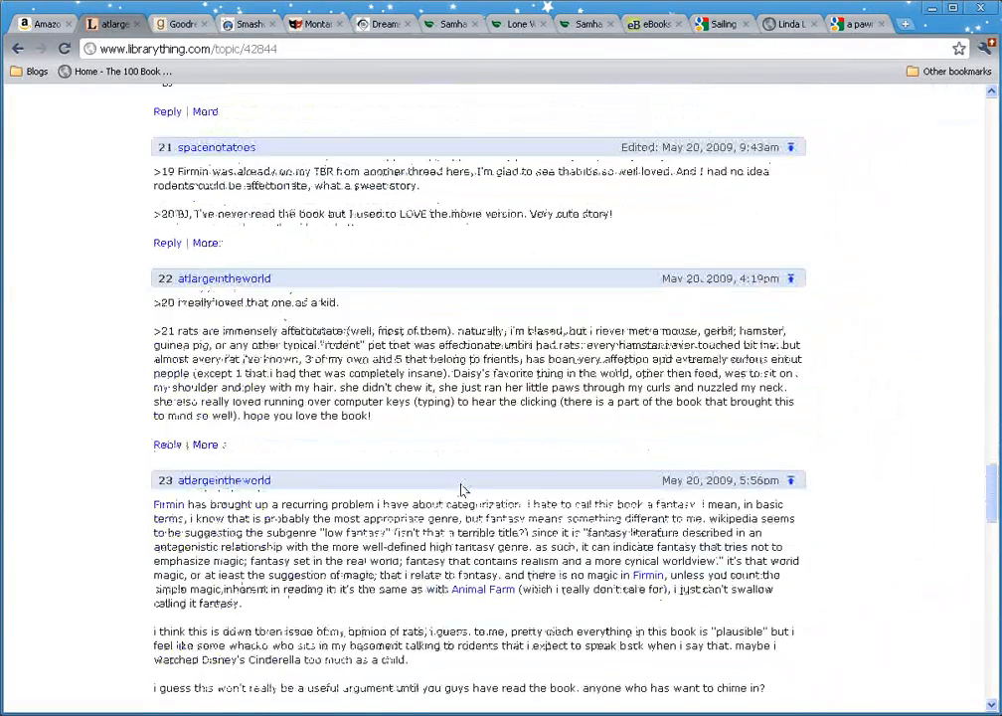
scroll(461, 490, "up", 15)
Return to the Groups page, open the Easton Press Collectors group and look through its description and topic list
left_click(18, 48)
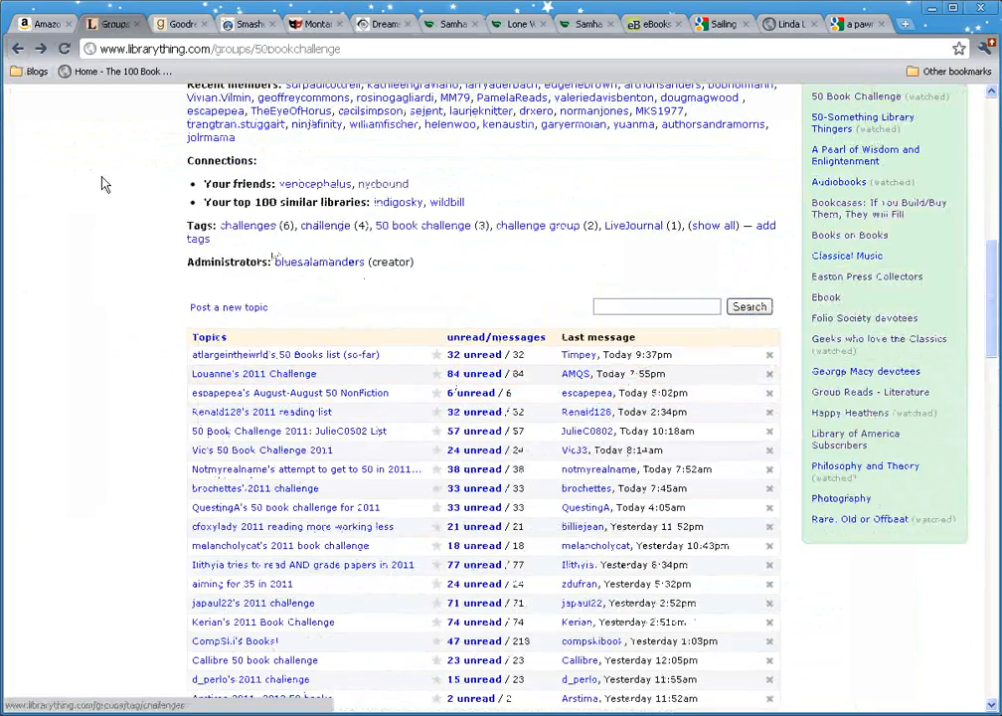
left_click(18, 48)
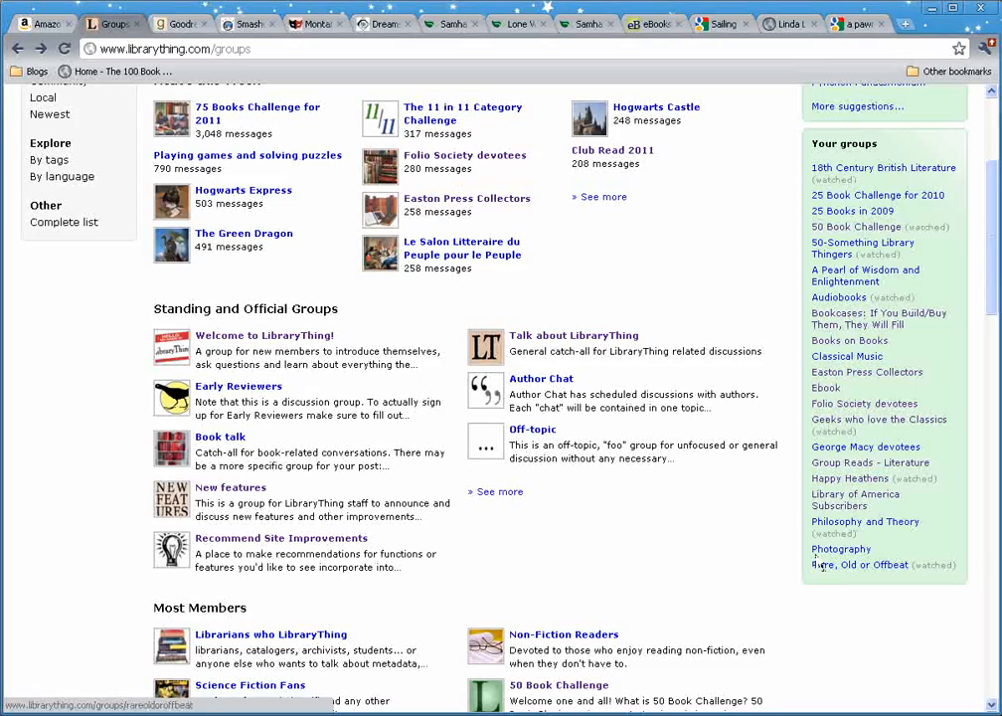
left_click(830, 374)
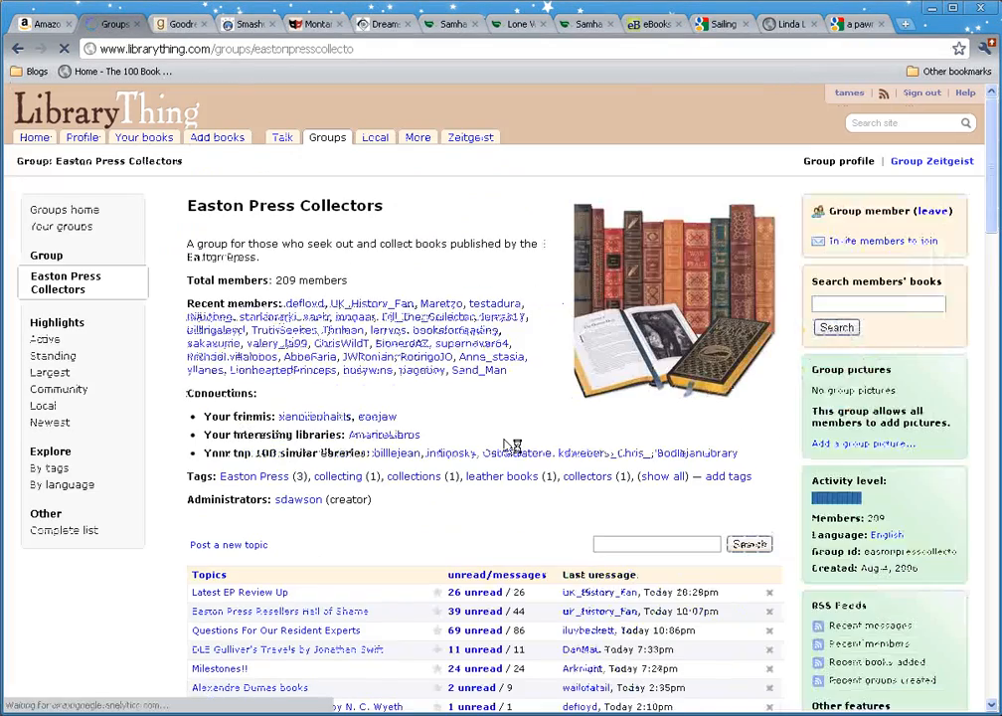
scroll(510, 438, "down", 3)
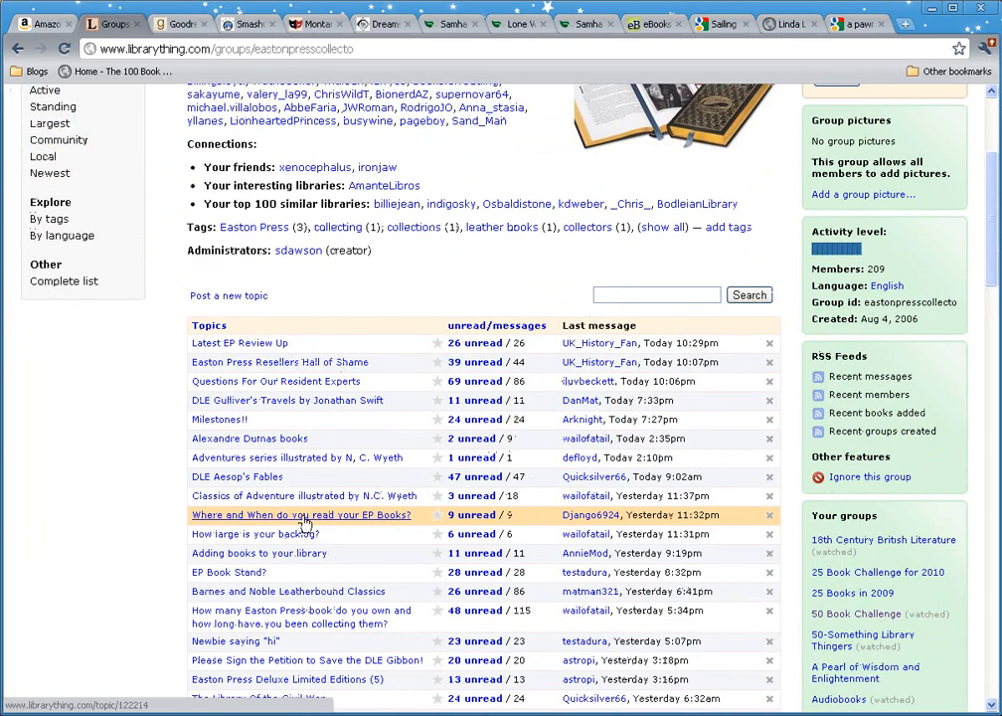
scroll(312, 526, "down", 3)
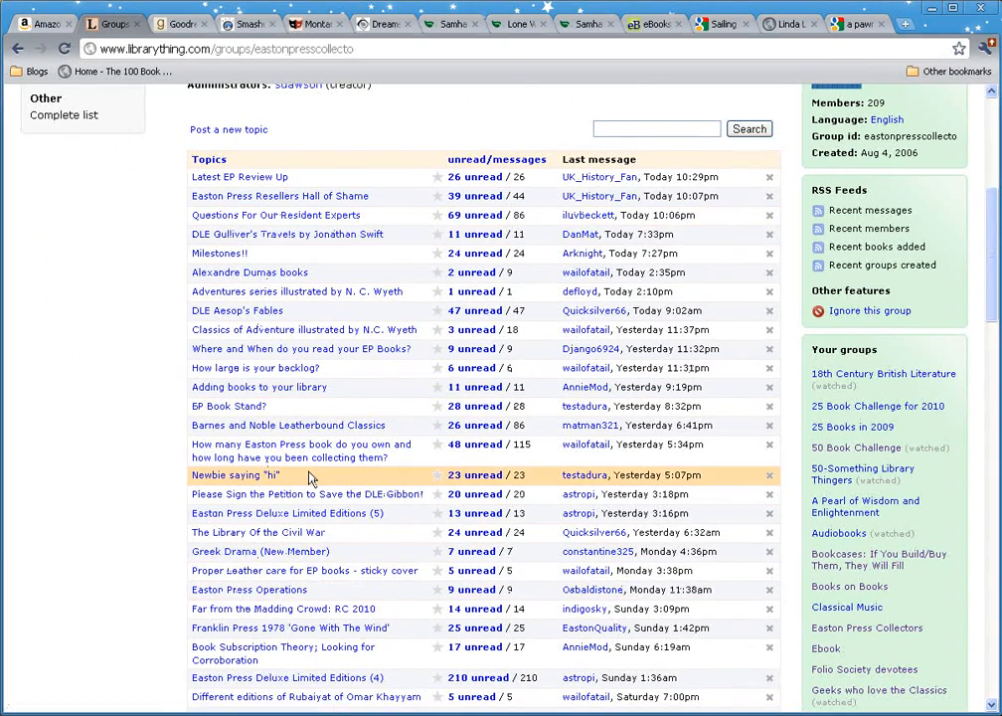
scroll(309, 478, "down", 5)
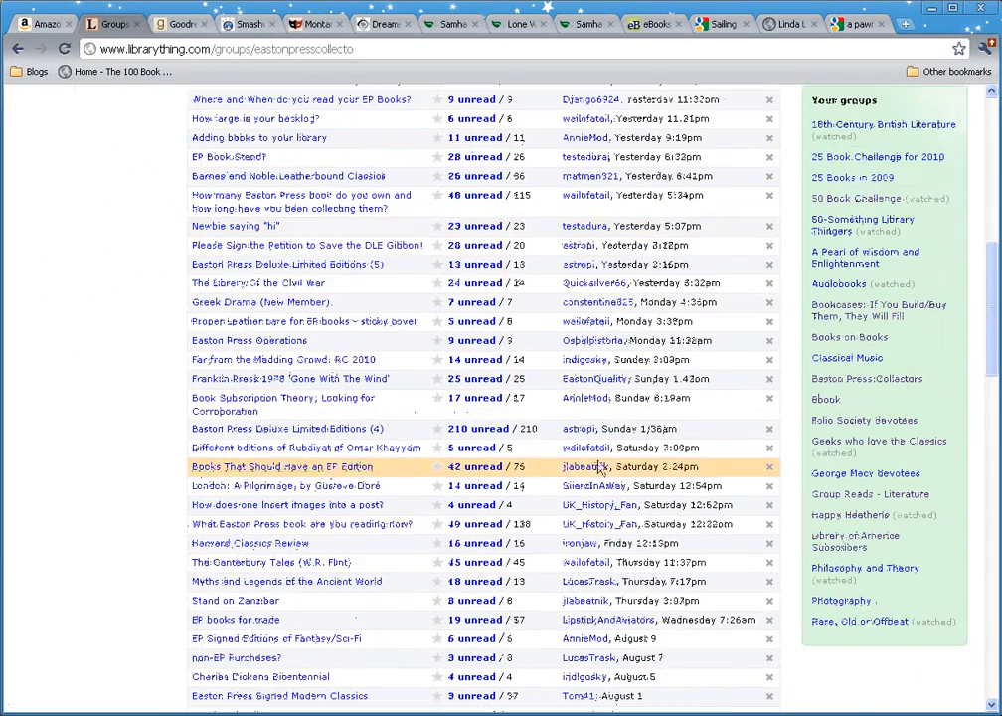
Open the Library of America Subscribers group and review its description, member connections and topics
left_click(834, 537)
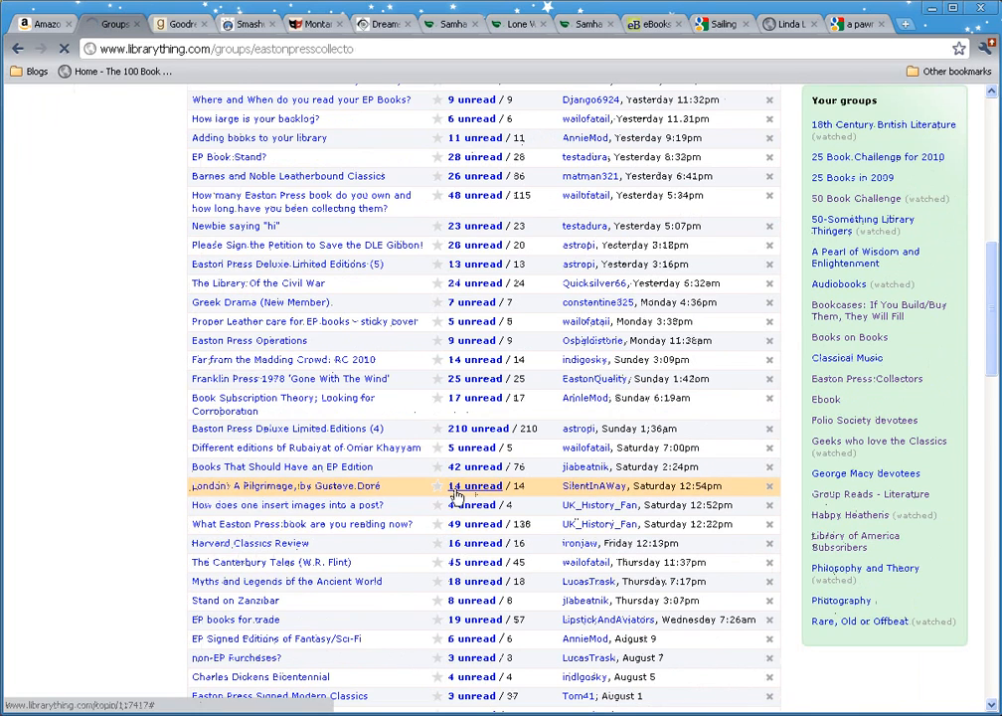
scroll(463, 497, "down", 2)
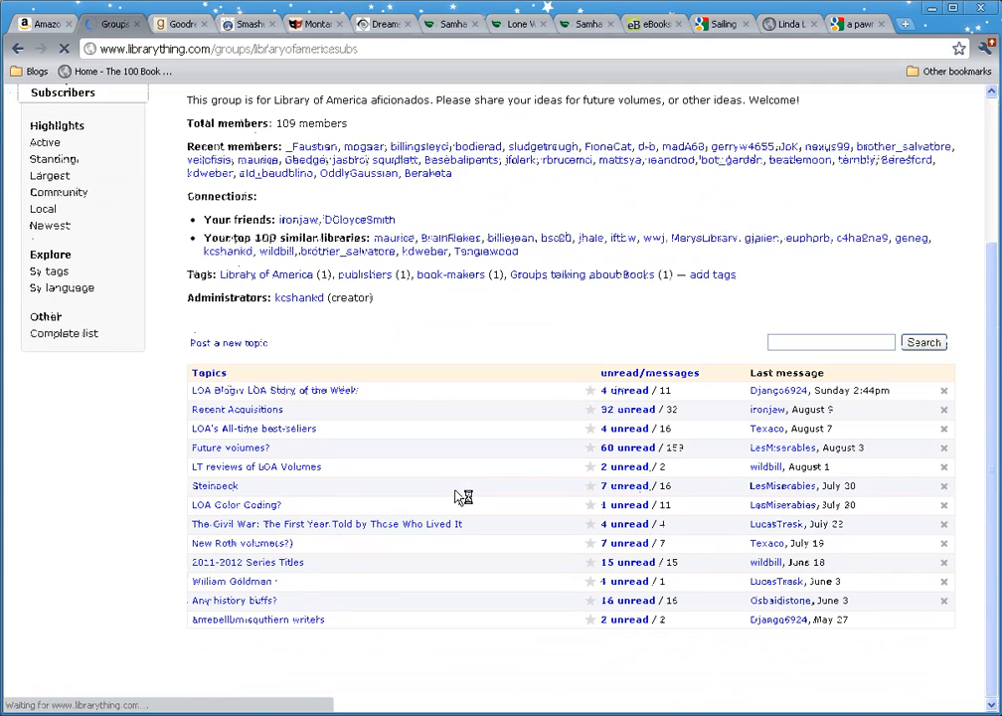
scroll(462, 497, "up", 2)
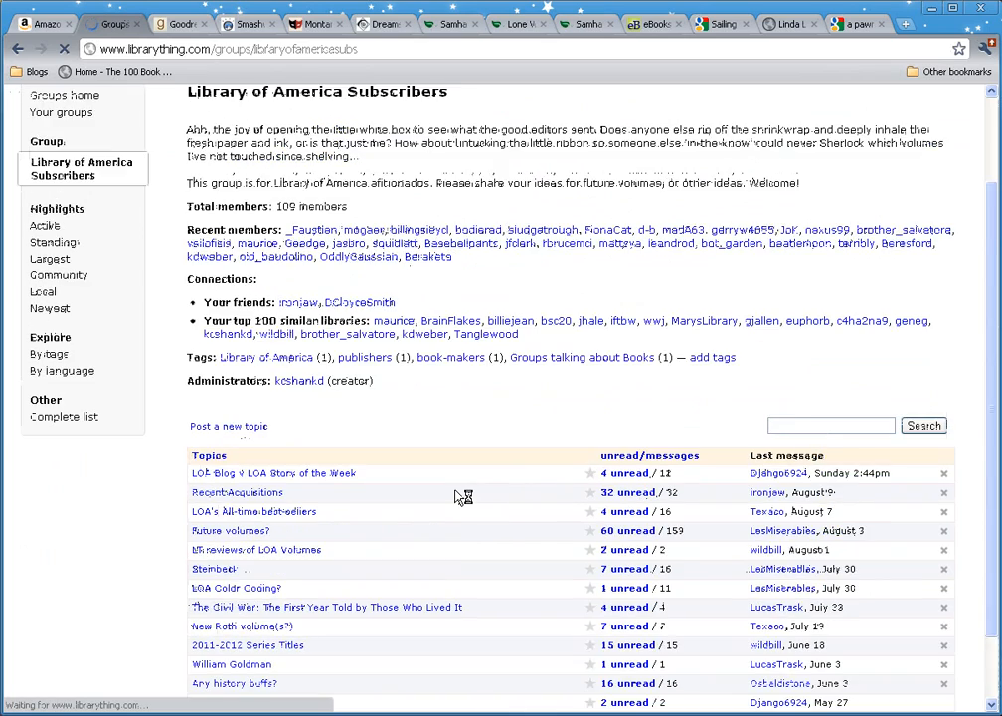
scroll(458, 497, "down", 2)
scroll(459, 498, "up", 4)
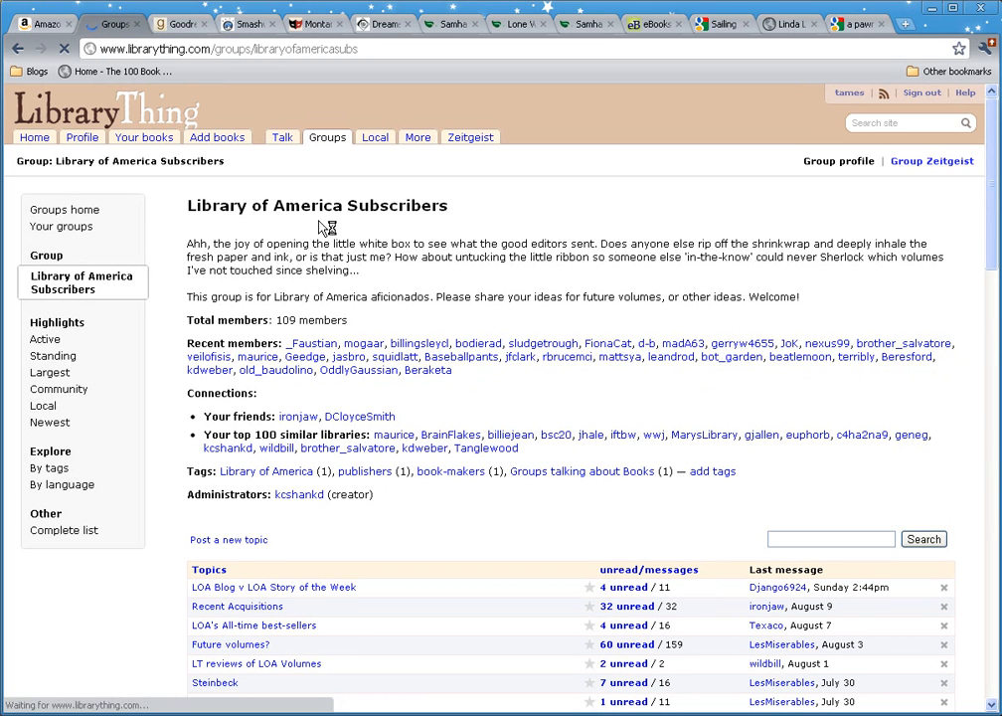
Open the Talk page and browse the list of all current discussion topics across the groups
left_click(283, 141)
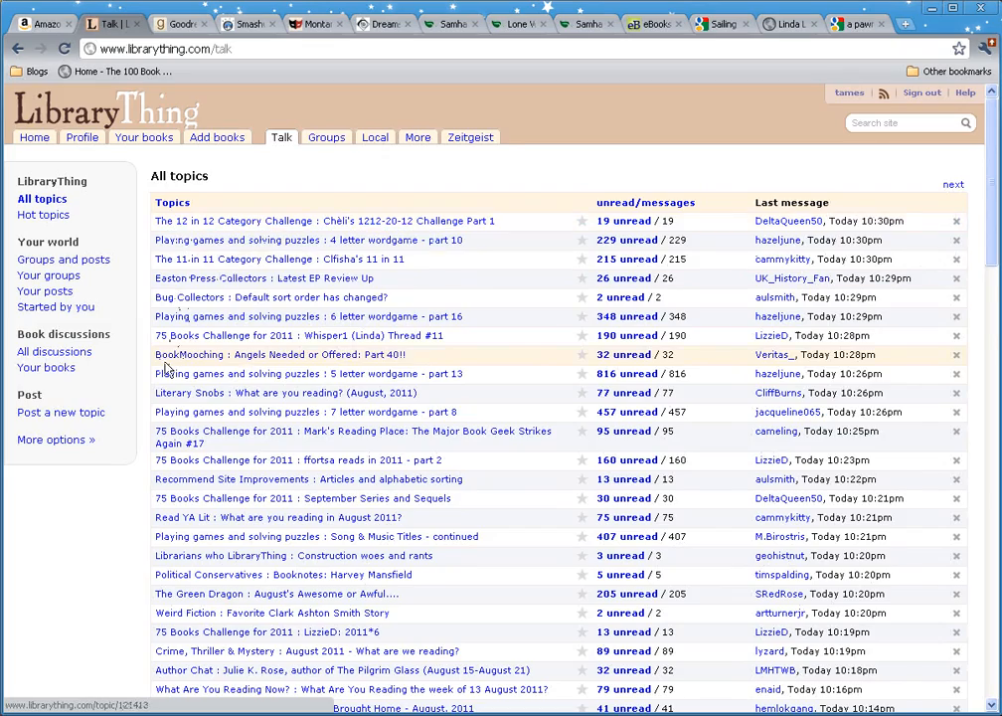
scroll(136, 364, "down", 4)
scroll(159, 367, "up", 3)
scroll(166, 368, "up", 2)
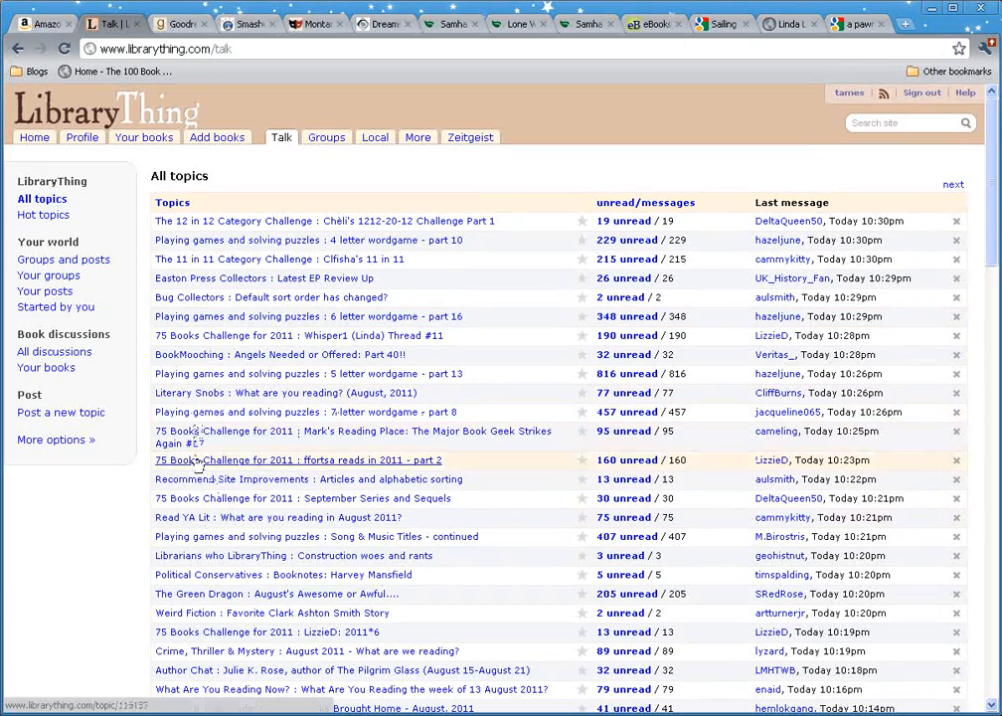
scroll(283, 556, "down", 3)
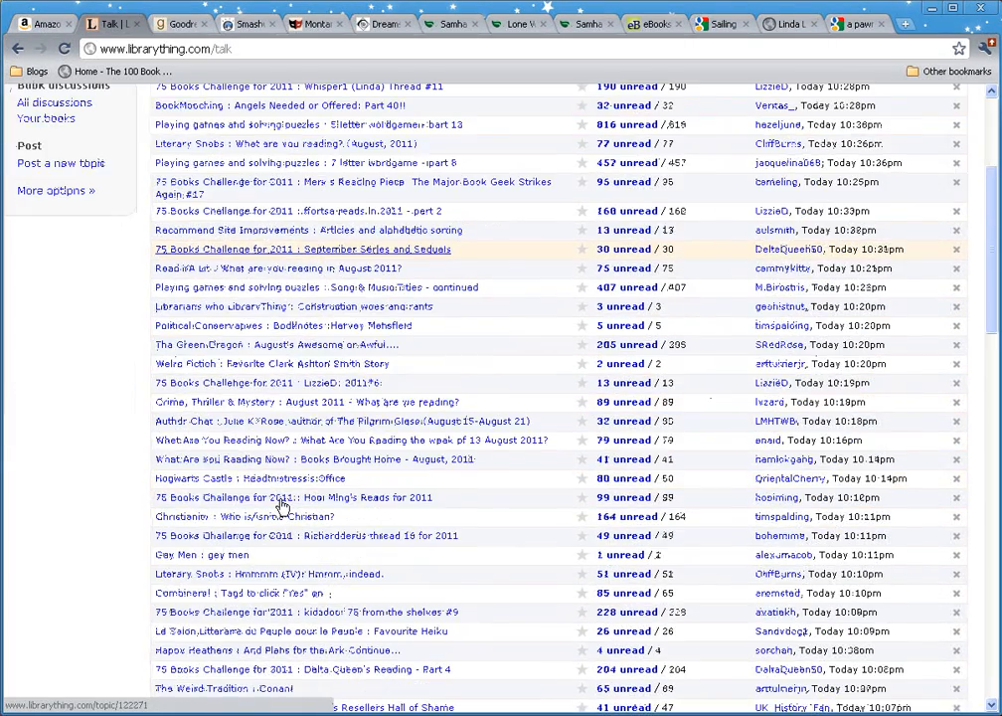
scroll(283, 507, "down", 4)
scroll(284, 507, "up", 7)
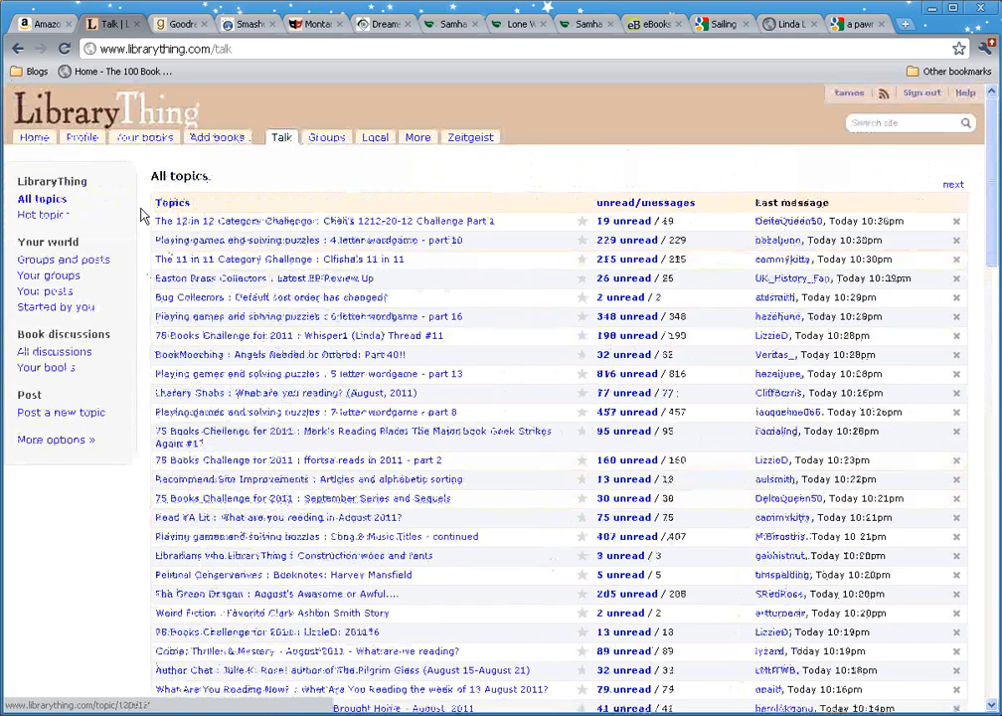
Leave the Talk topics by way of the Groups page and open the account's own book catalog
left_click(327, 141)
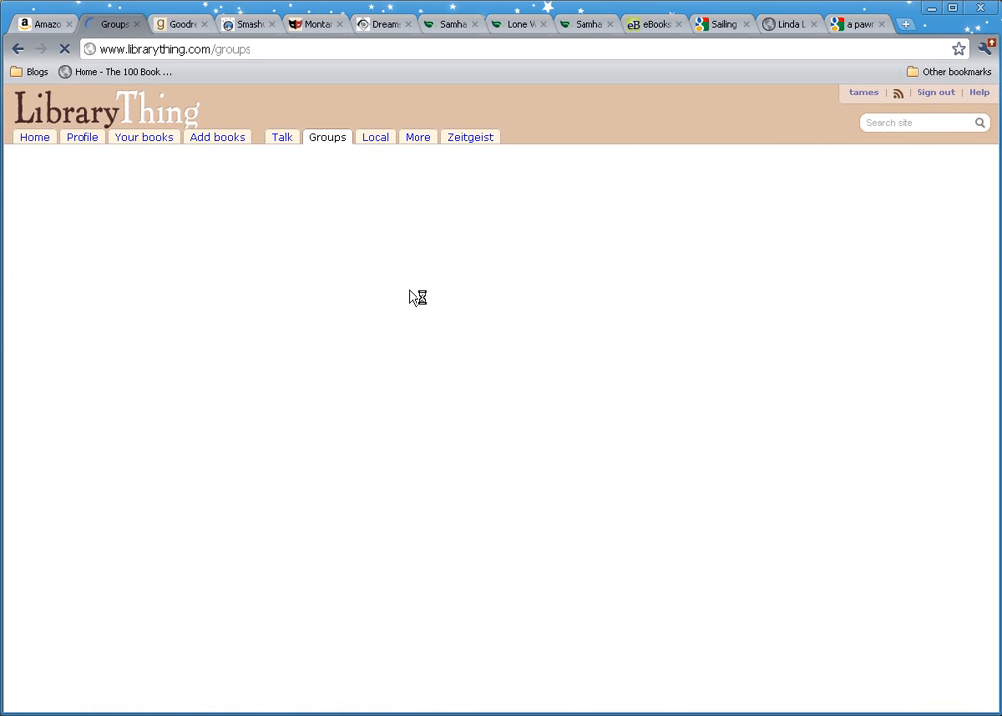
left_click(149, 139)
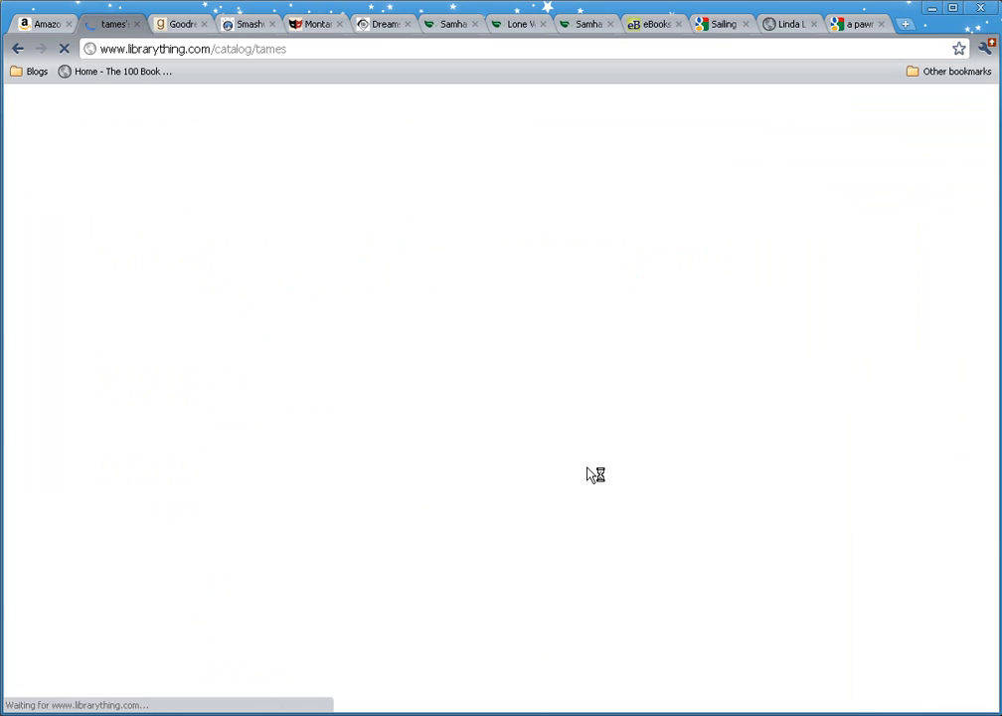